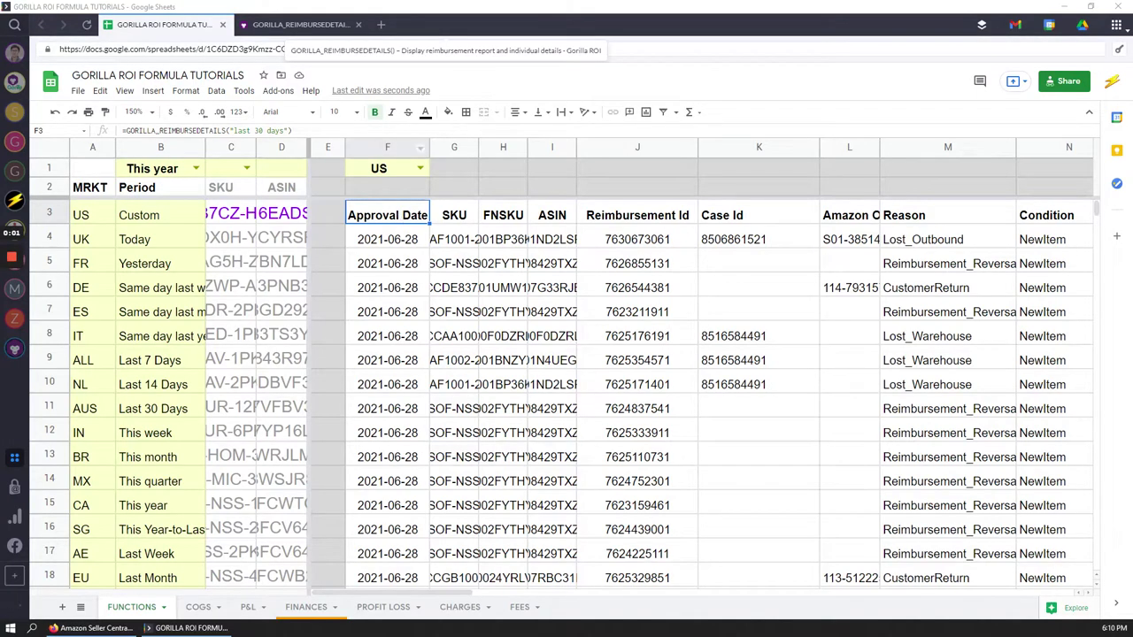
Review the GORILLA_REIMBURSEDETAILS documentation page, covering its syntax, predefined periods, optional arguments and example formulas.
click(320, 33)
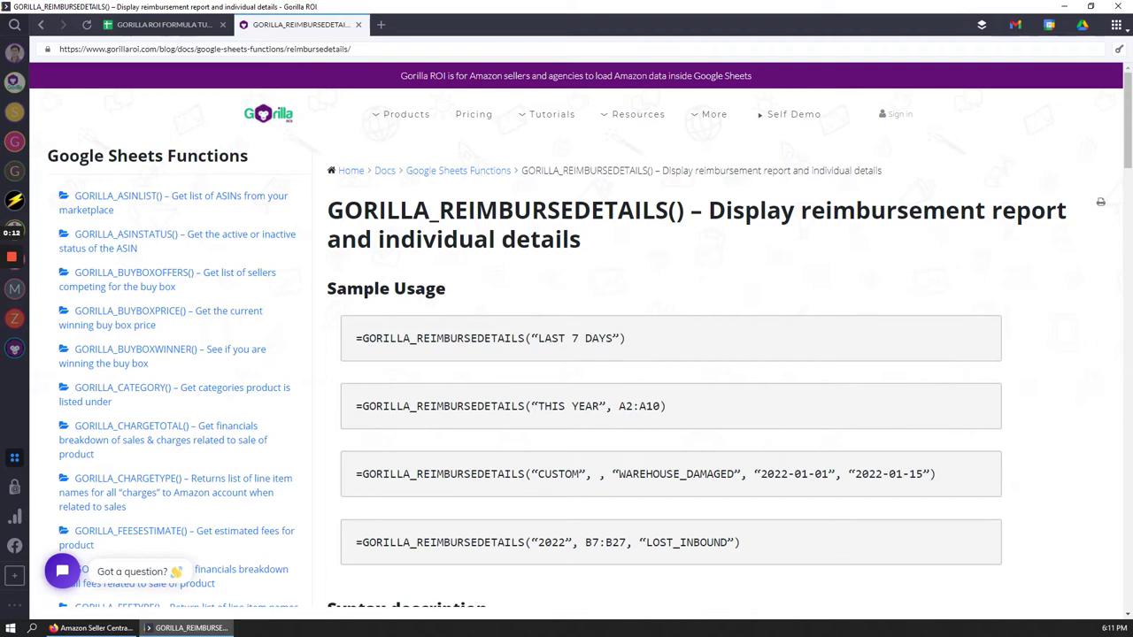
scroll(582, 319, down, 2)
scroll(571, 310, up, 2)
scroll(505, 359, down, 8)
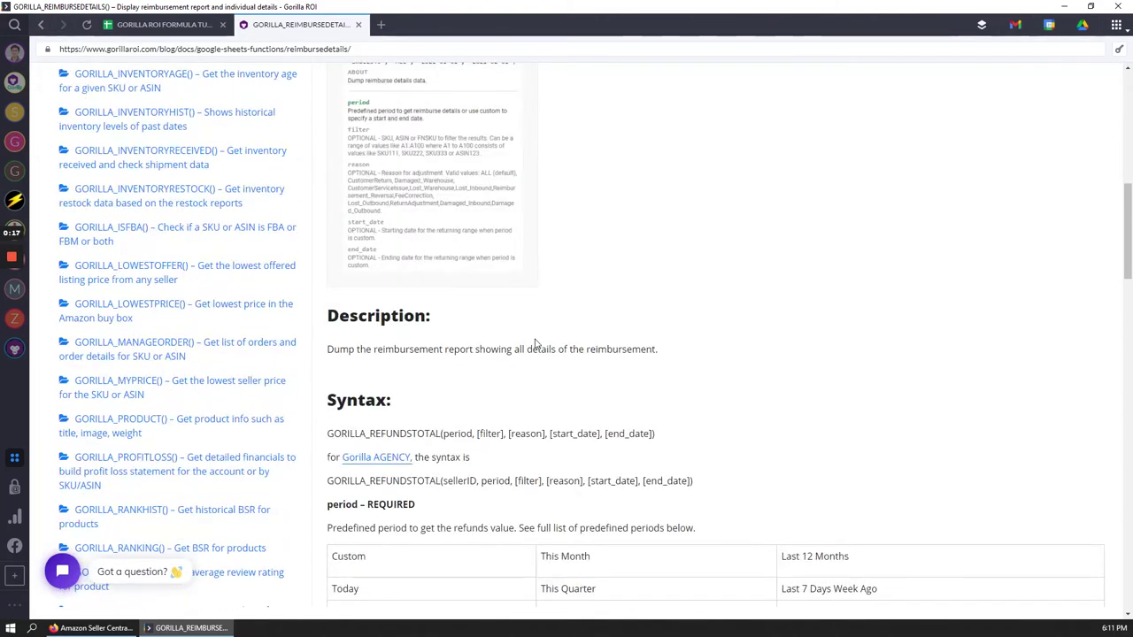
scroll(501, 298, down, 4)
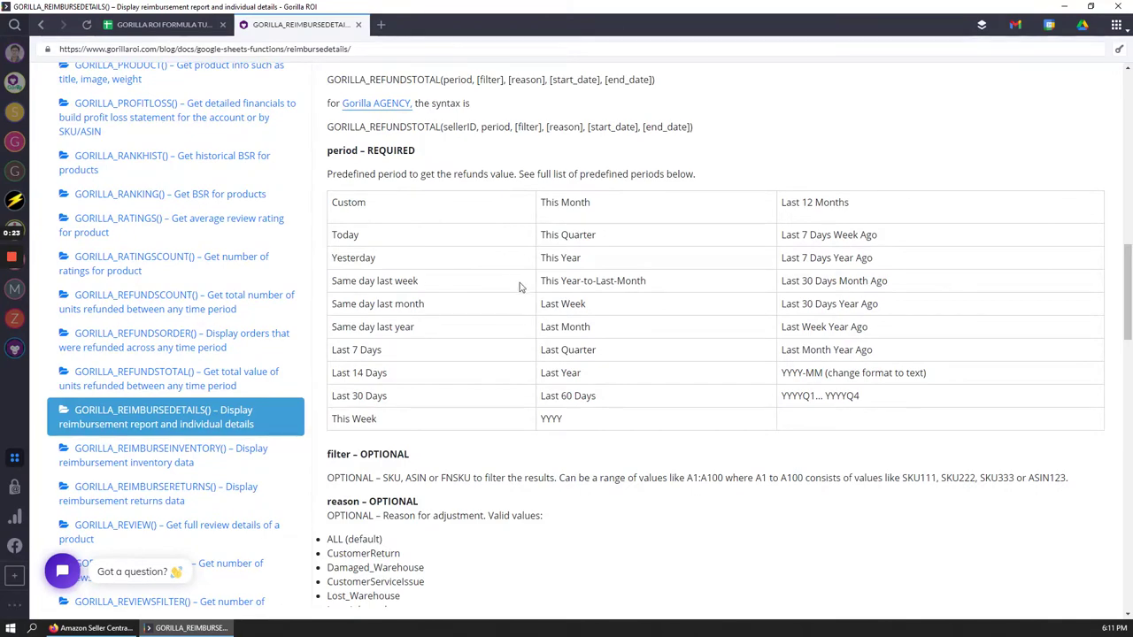
scroll(597, 317, down, 4)
scroll(599, 316, down, 8)
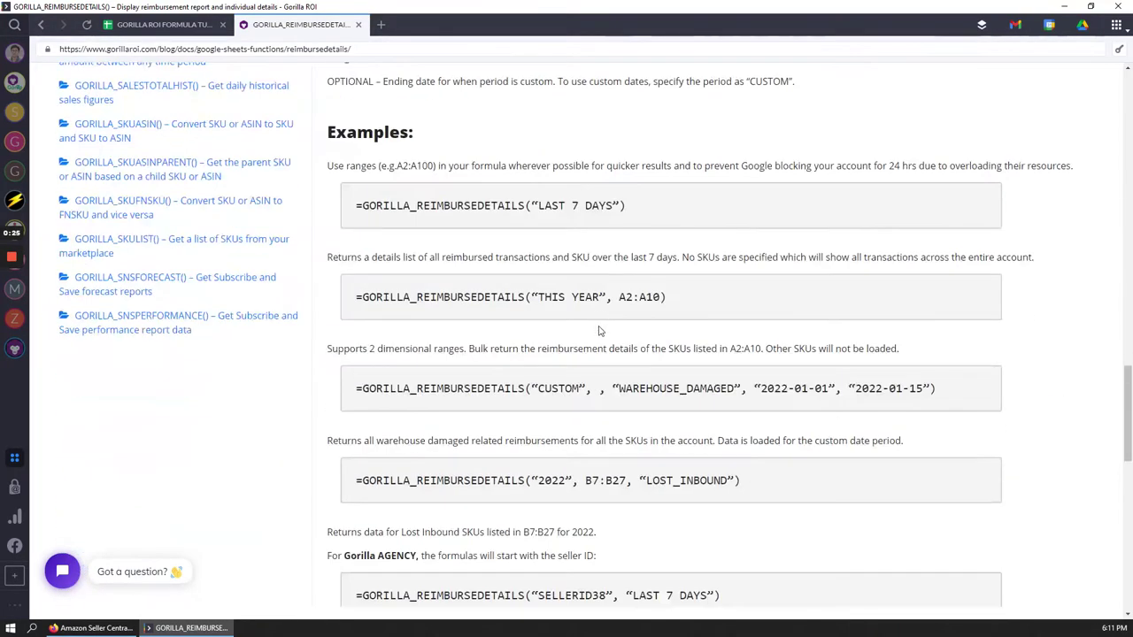
scroll(554, 326, up, 3)
scroll(555, 326, up, 3)
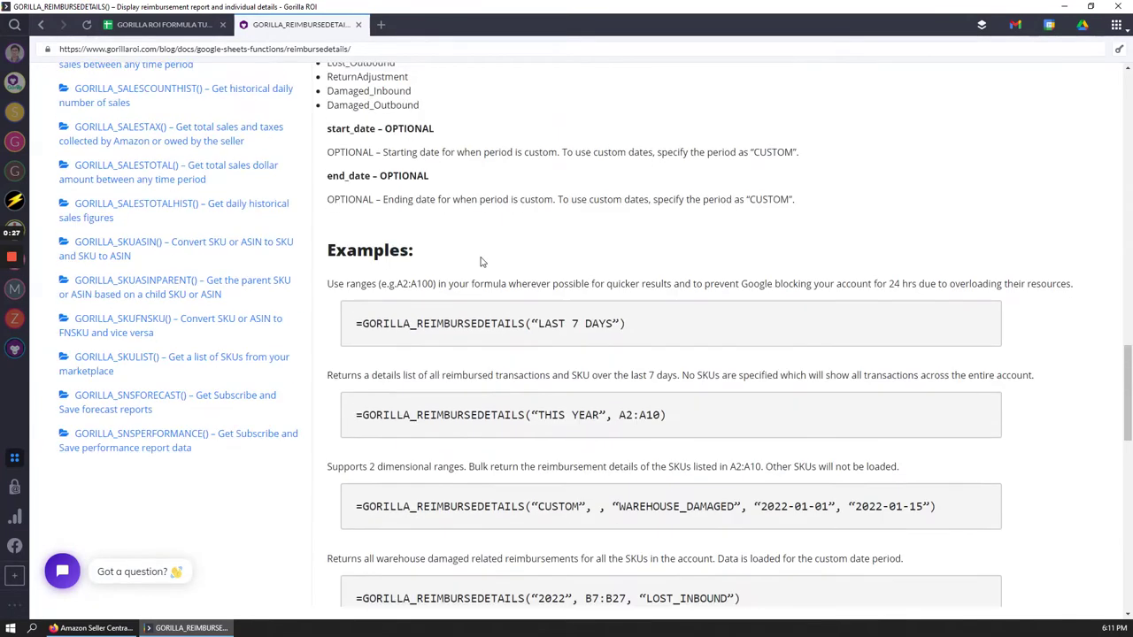
Return to the formula tutorial spreadsheet and examine the formula in F3, its report columns and its period argument.
click(164, 24)
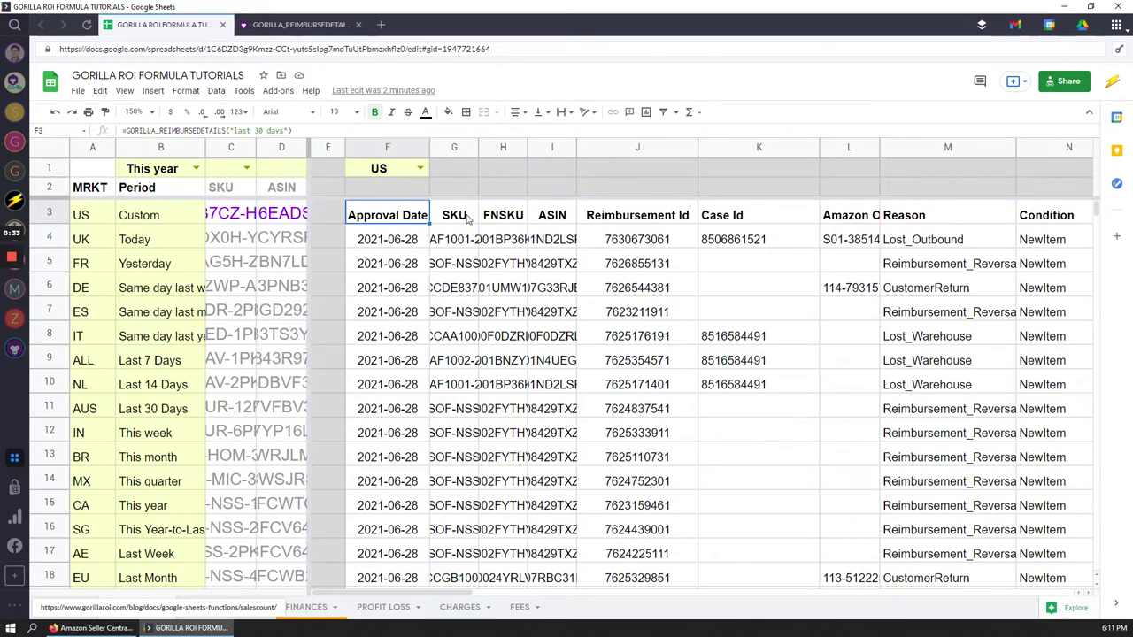
key(Return)
key(Escape)
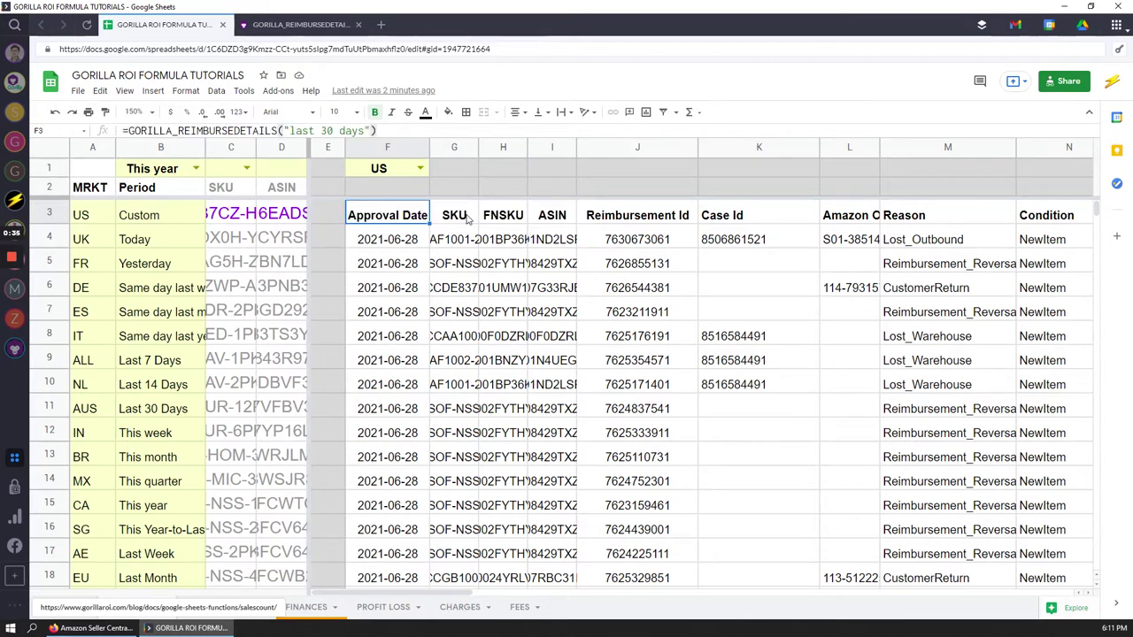
double_click(402, 223)
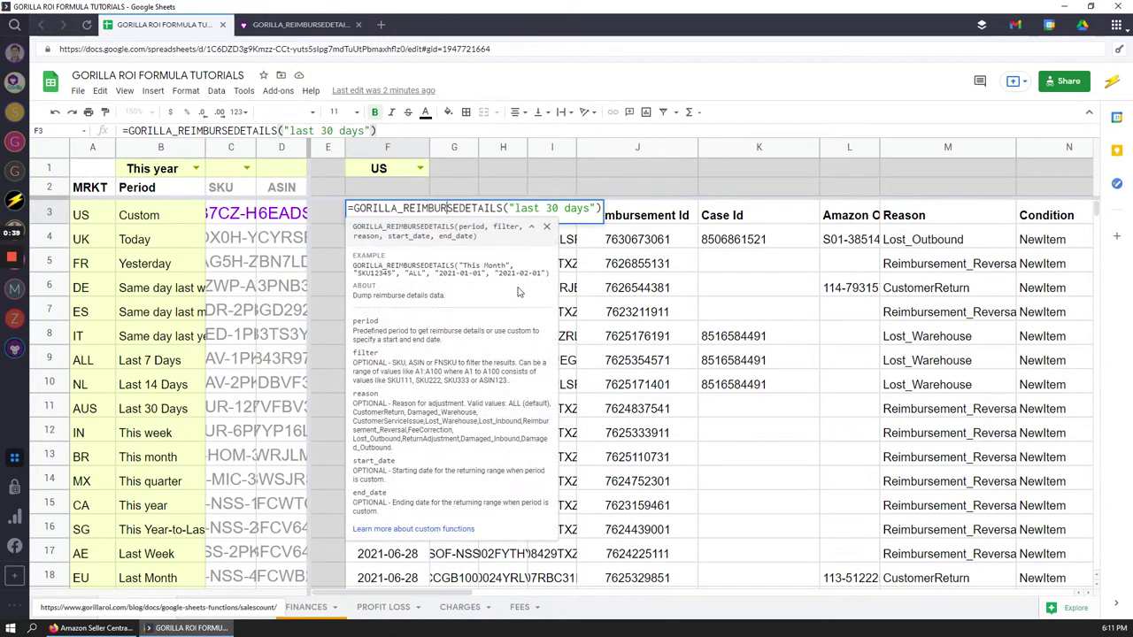
key(Escape)
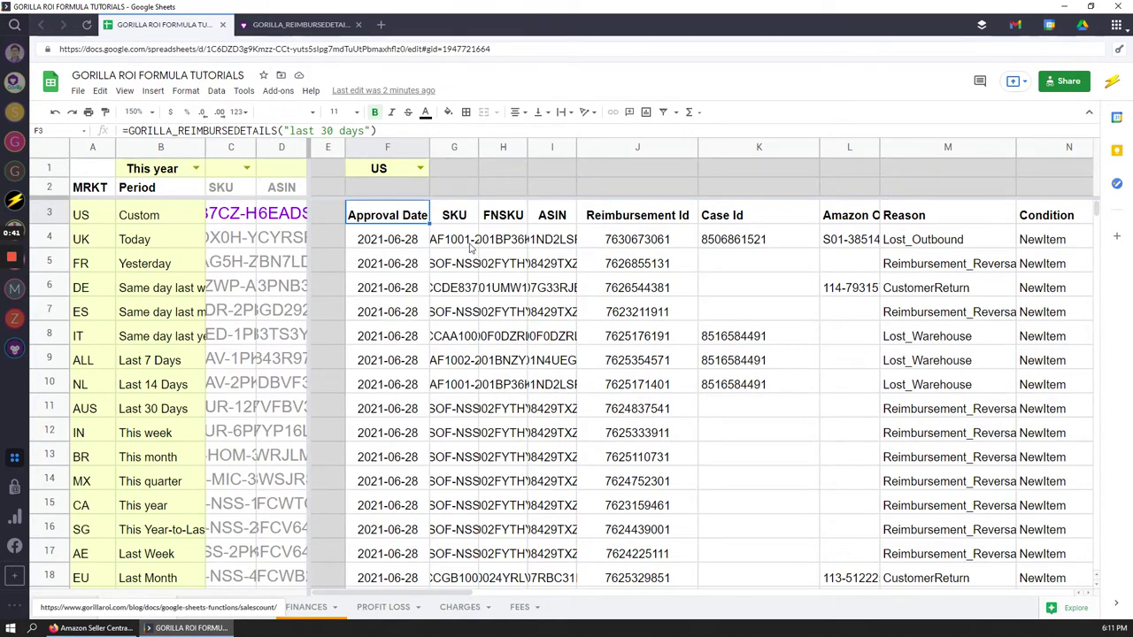
drag(423, 227, 974, 502)
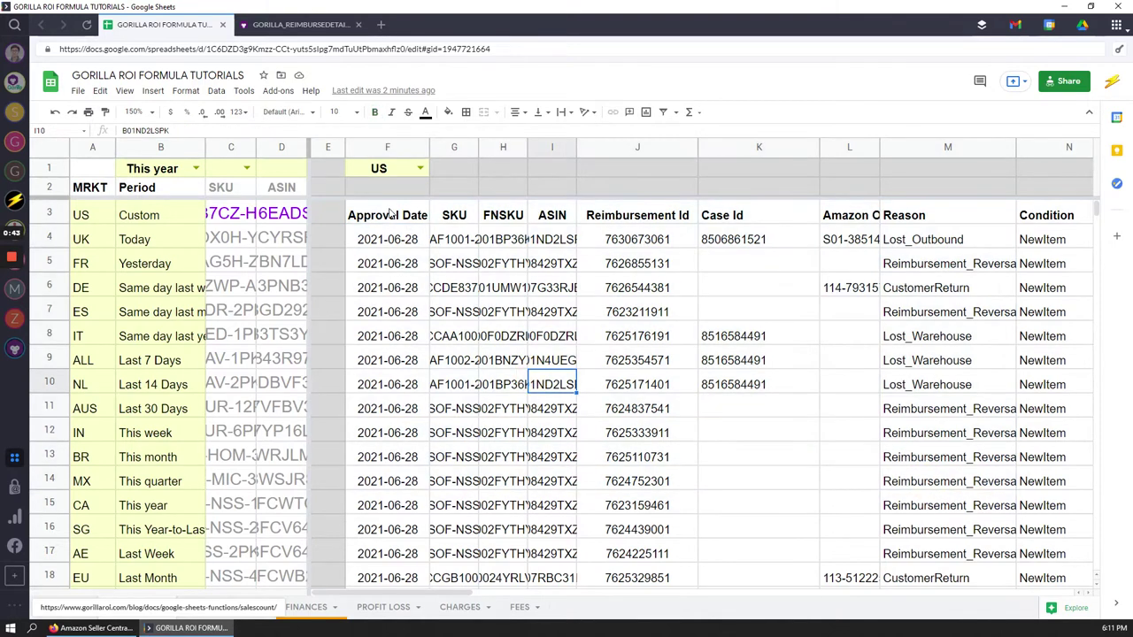
drag(387, 147, 637, 147)
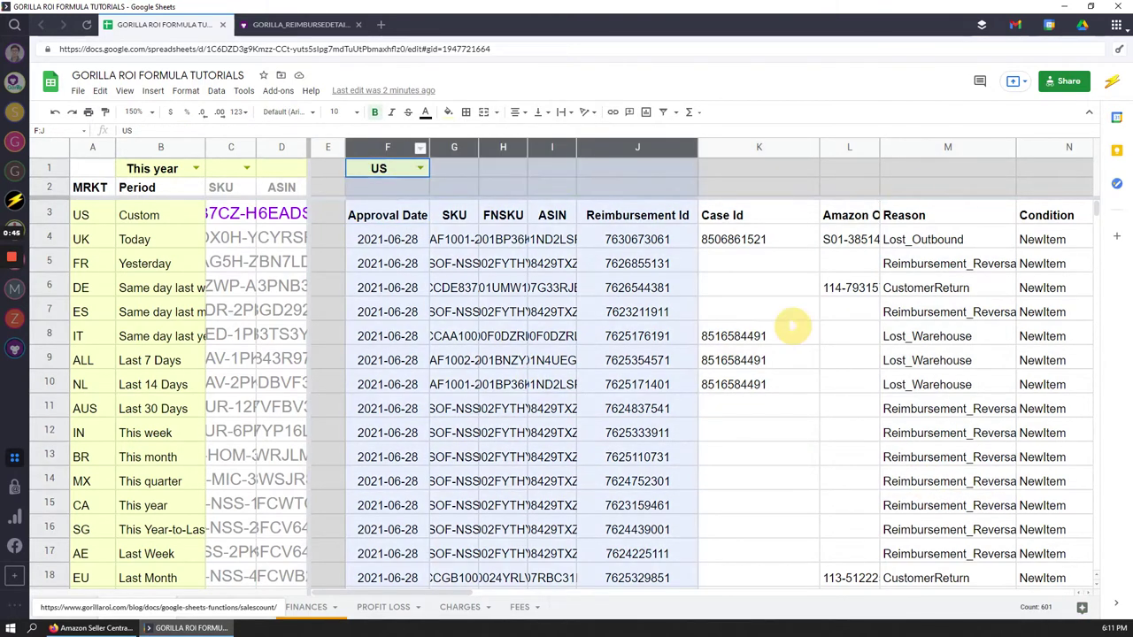
click(414, 221)
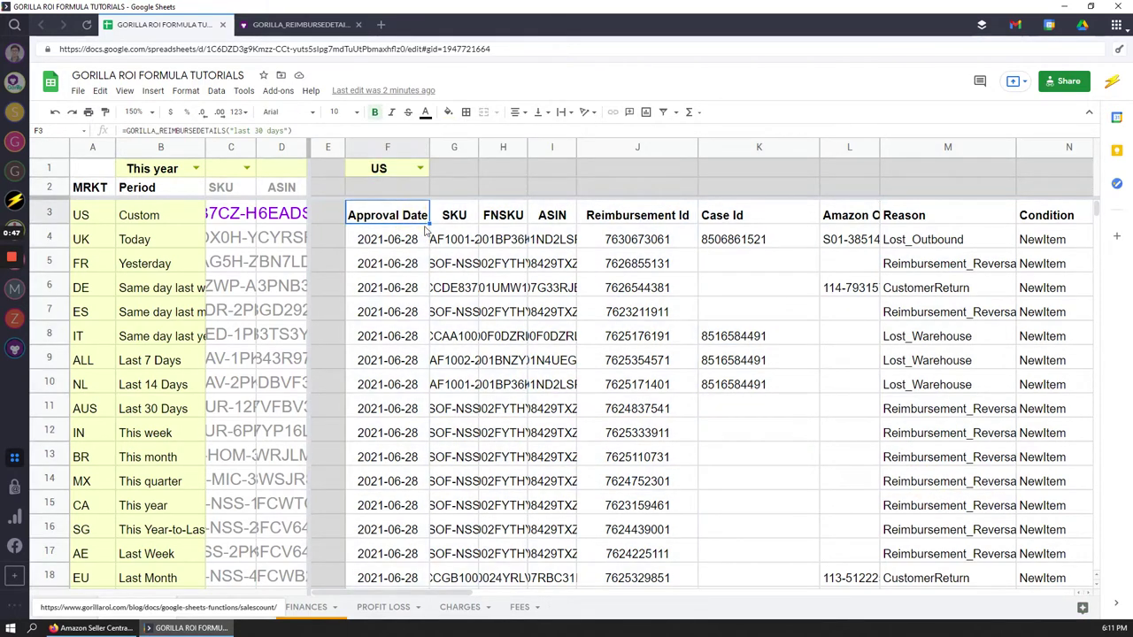
double_click(425, 227)
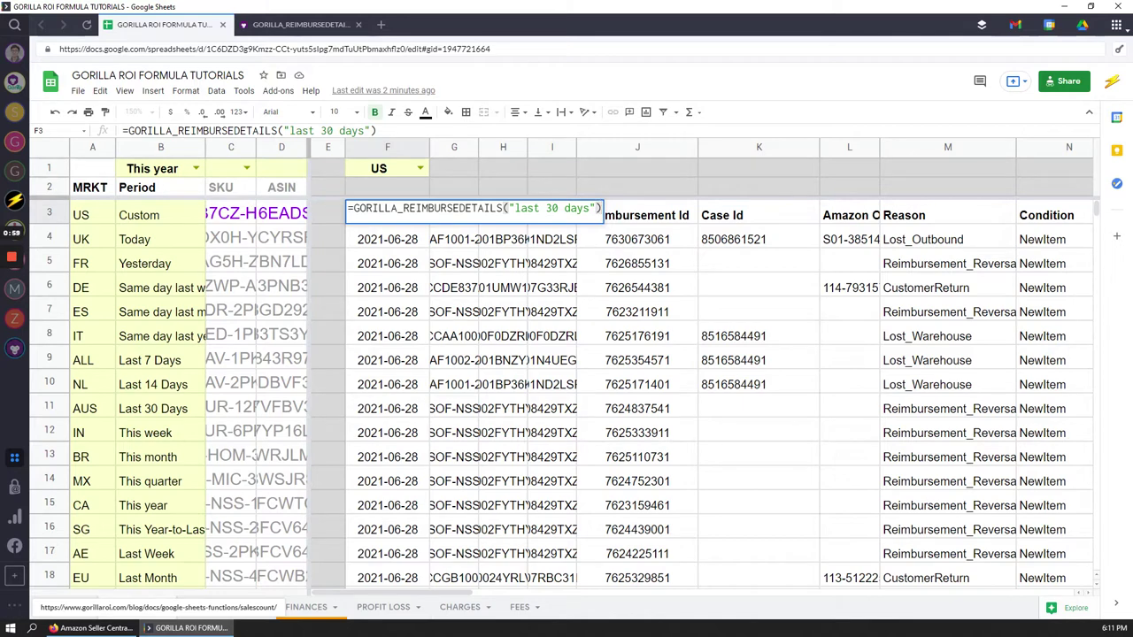
click(598, 208)
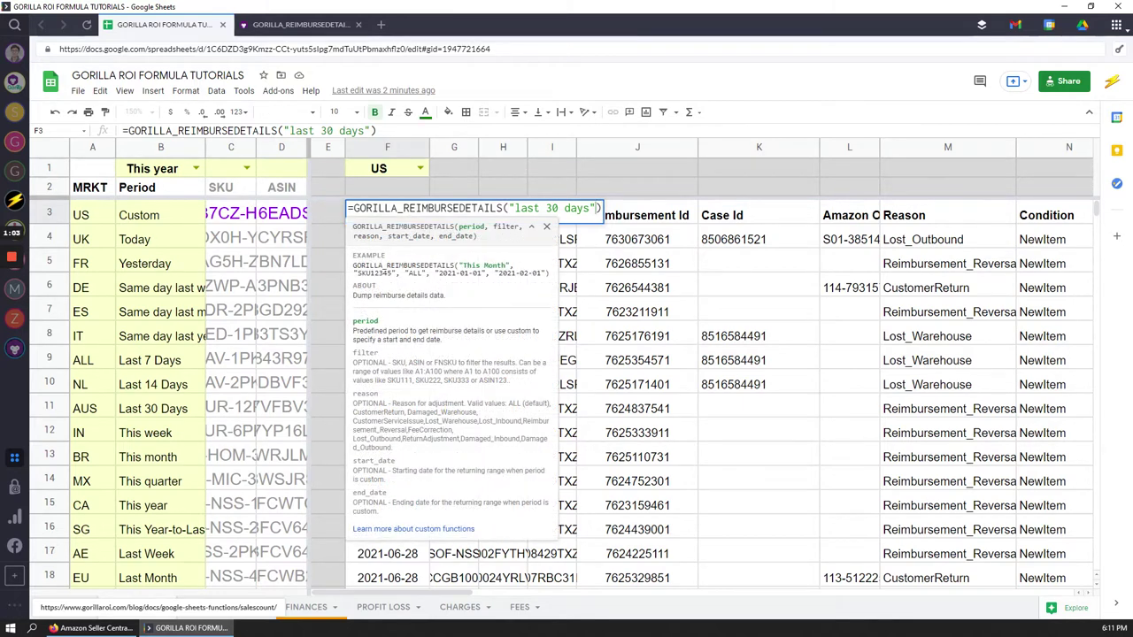
drag(508, 208, 600, 208)
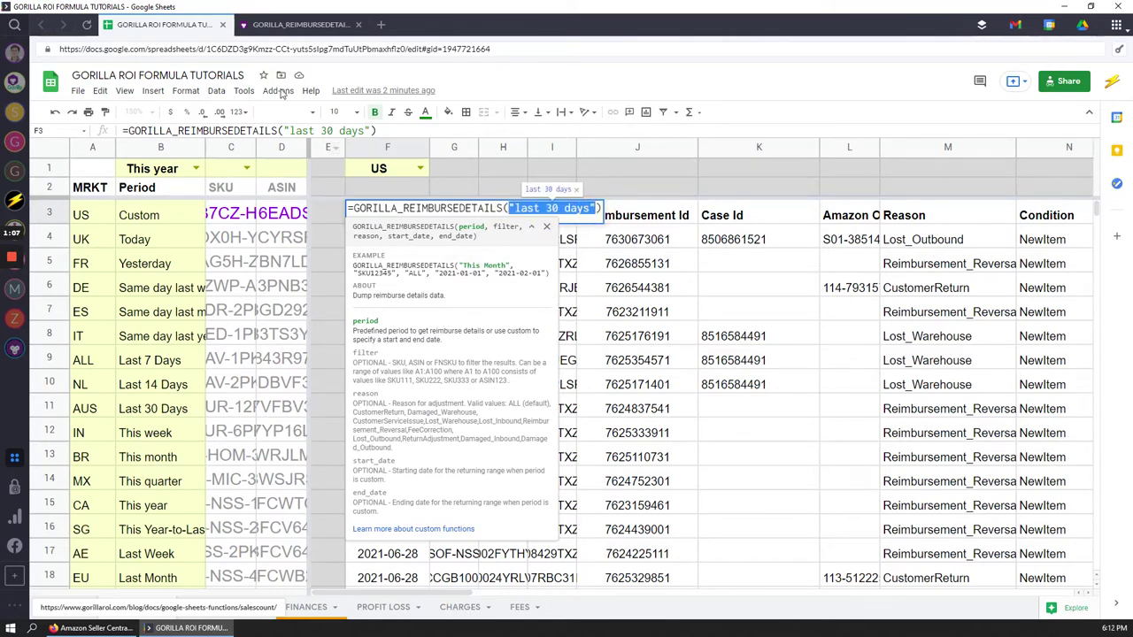
Look up the predefined period options in the GORILLA_REIMBURSEDETAILS documentation.
click(270, 27)
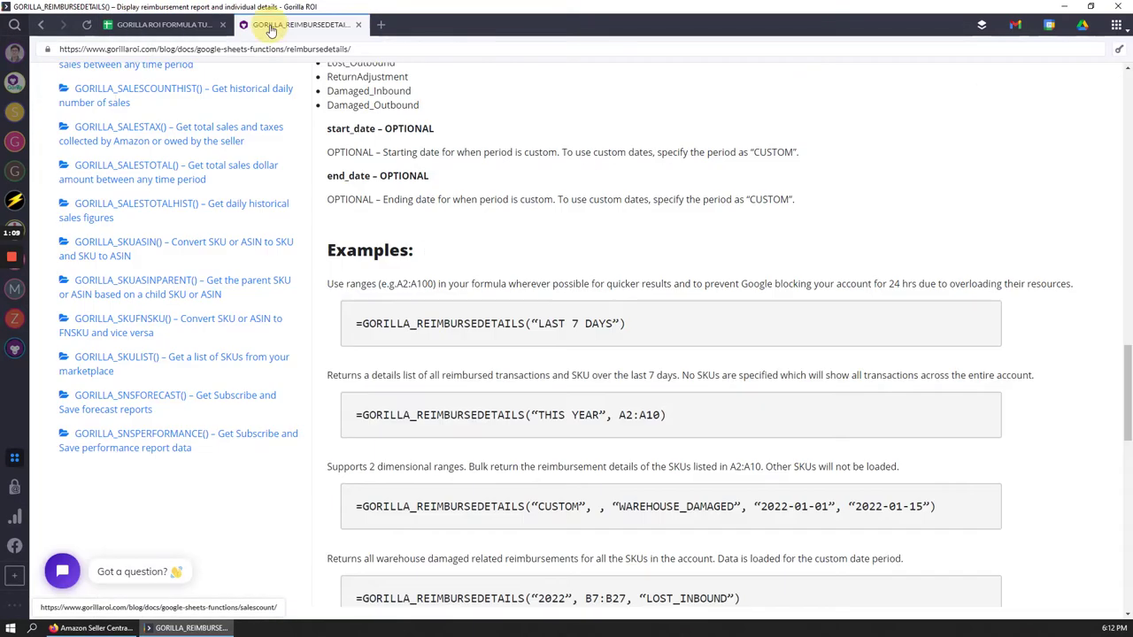
scroll(807, 361, up, 7)
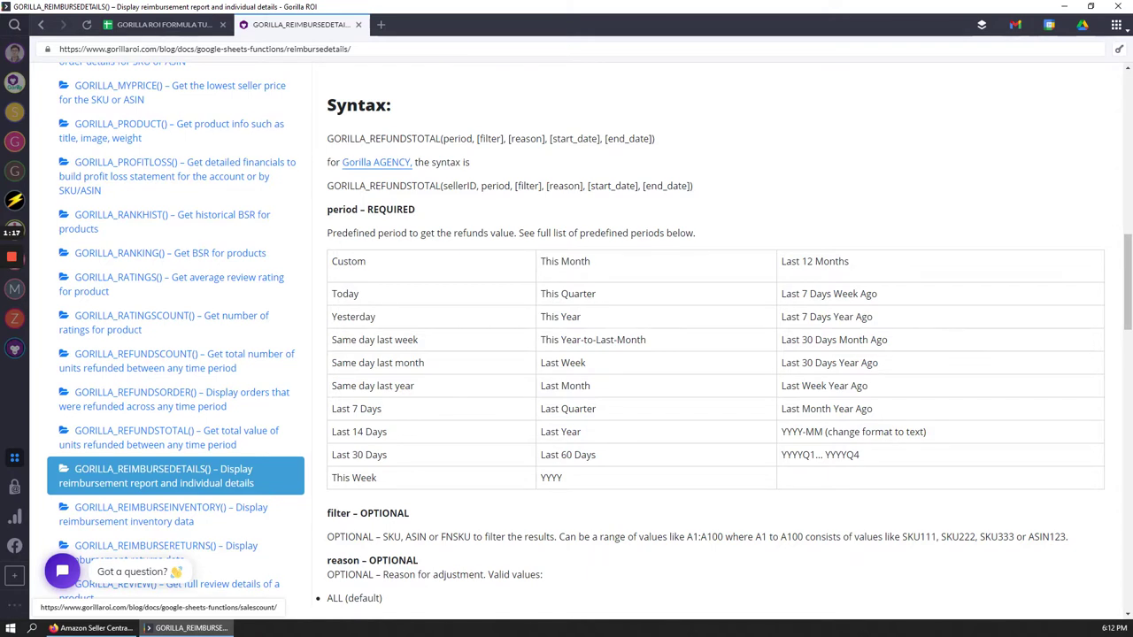
drag(405, 323, 577, 410)
click(596, 432)
Go back to the spreadsheet and delete the reimbursement formula from cell F3.
click(163, 24)
double_click(562, 202)
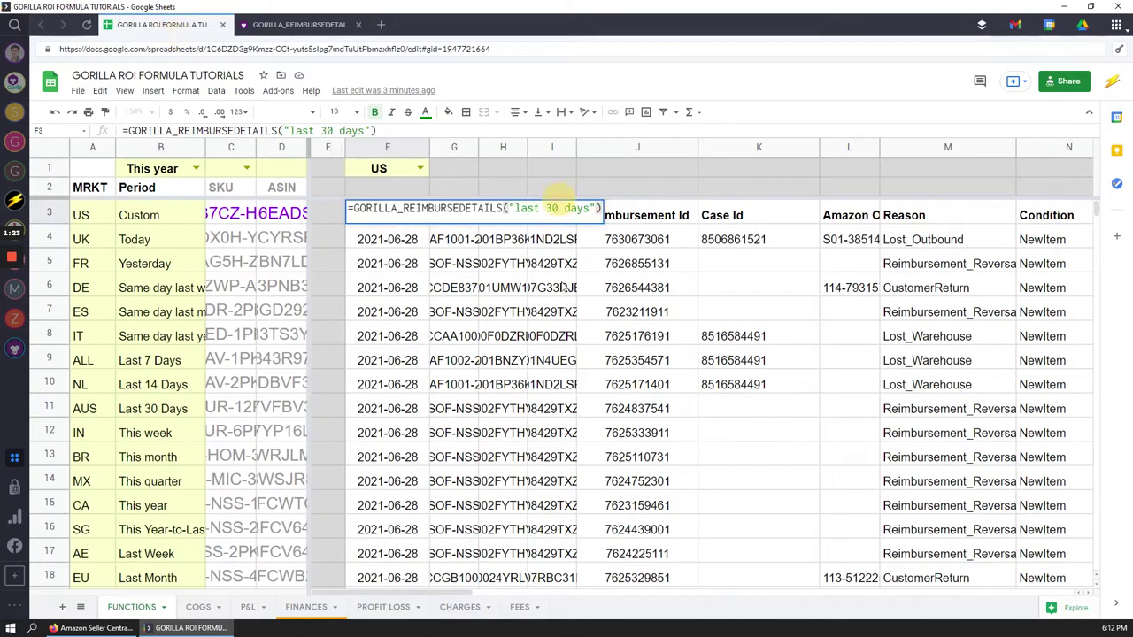
key(Escape)
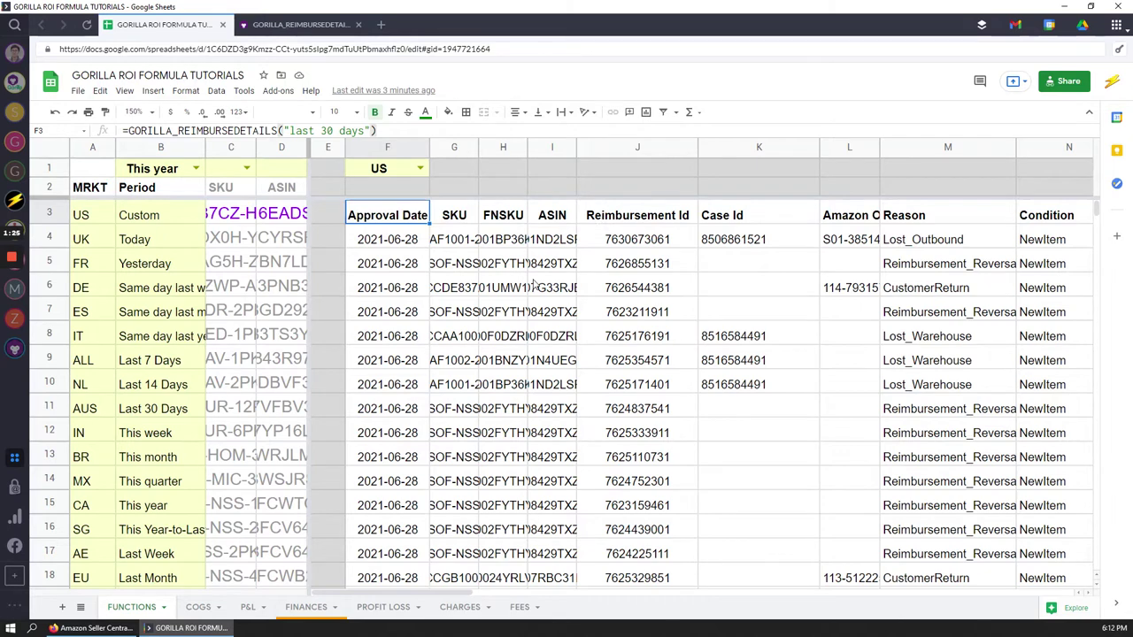
key(Delete)
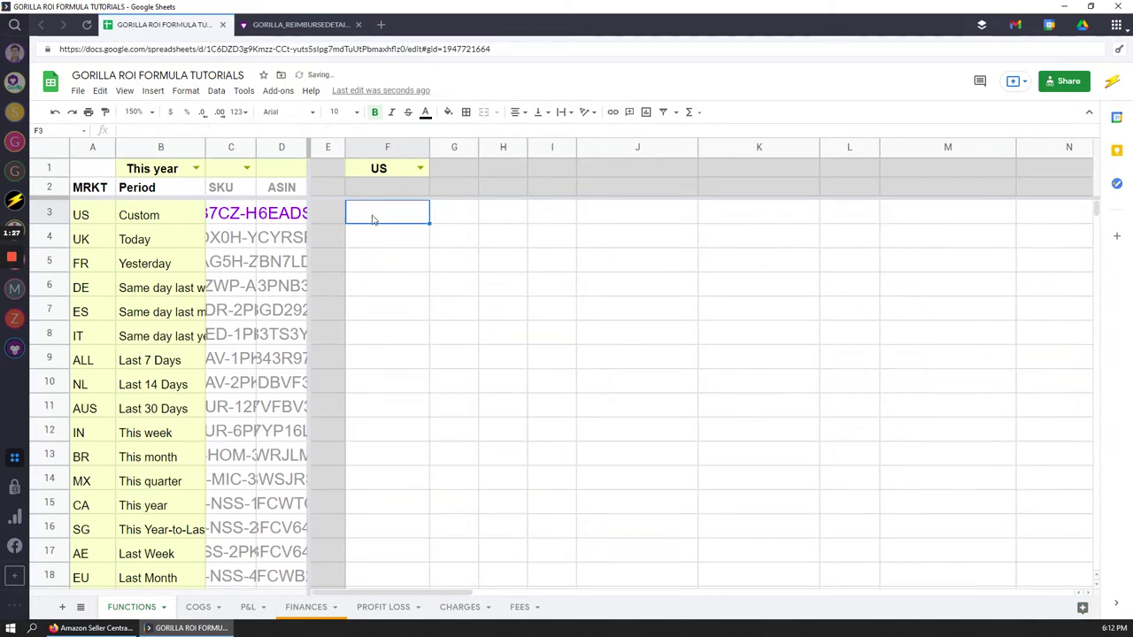
drag(374, 221, 1013, 531)
click(505, 308)
Enter the formula =GORILLA_REIMBURSEDETAILS("last 30 days") in cell F3.
click(409, 229)
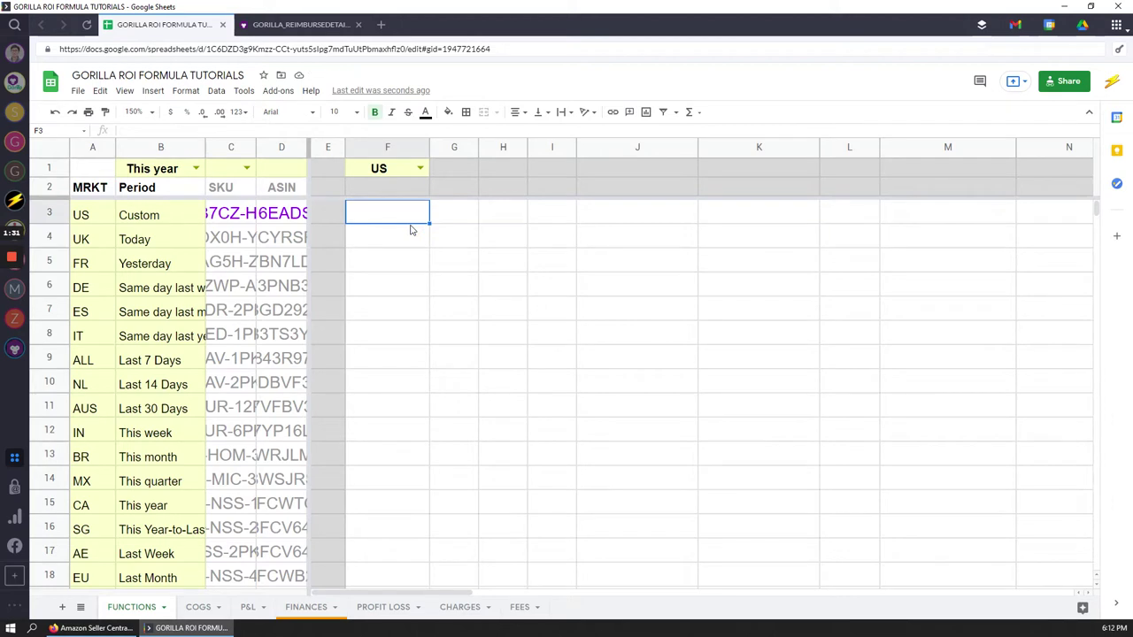
text(=goril)
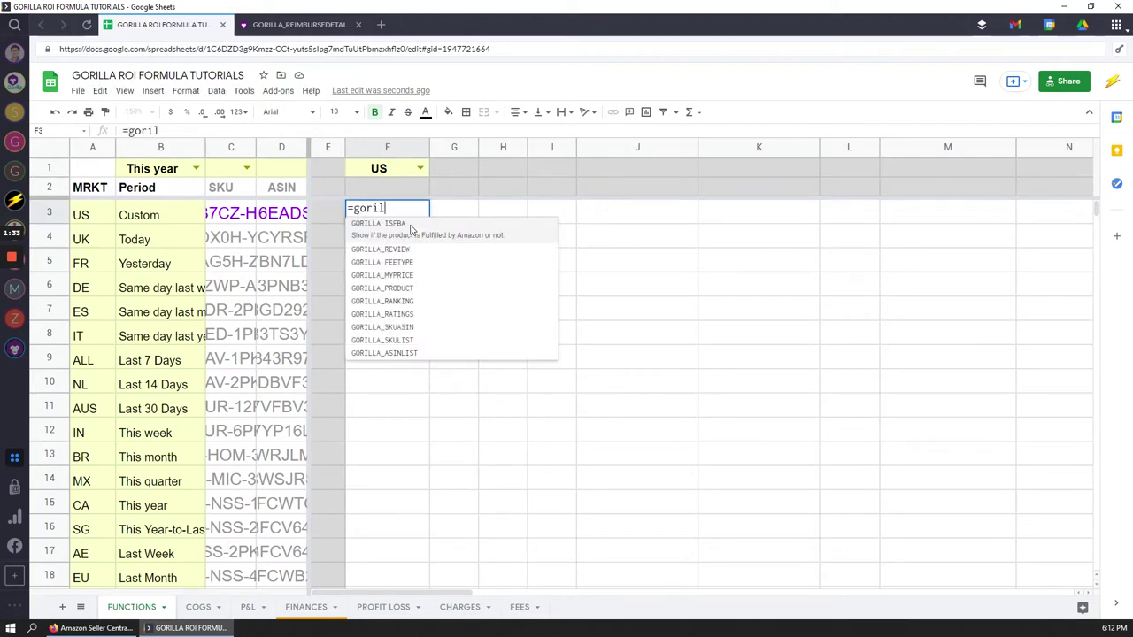
text(la_reim)
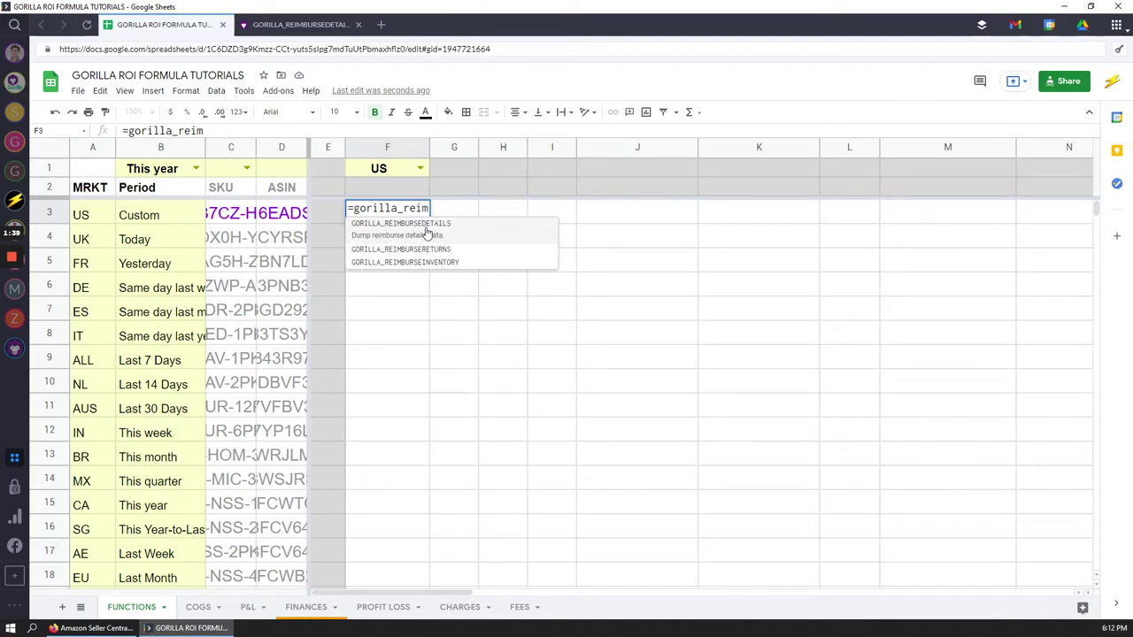
click(427, 232)
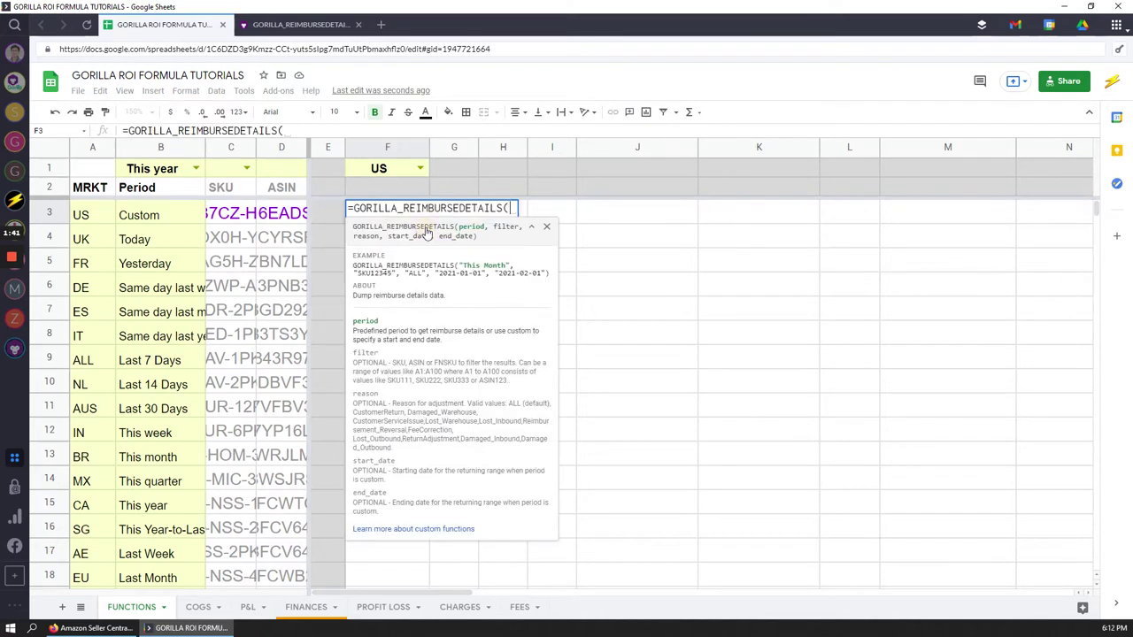
text("last 30)
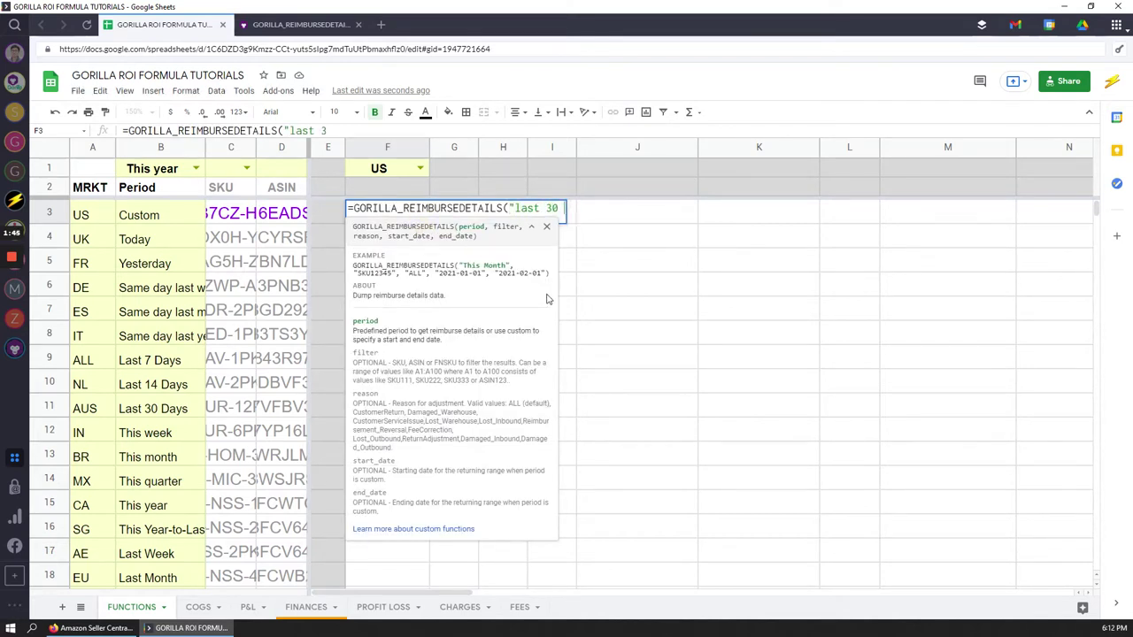
text( days"))
key(Return)
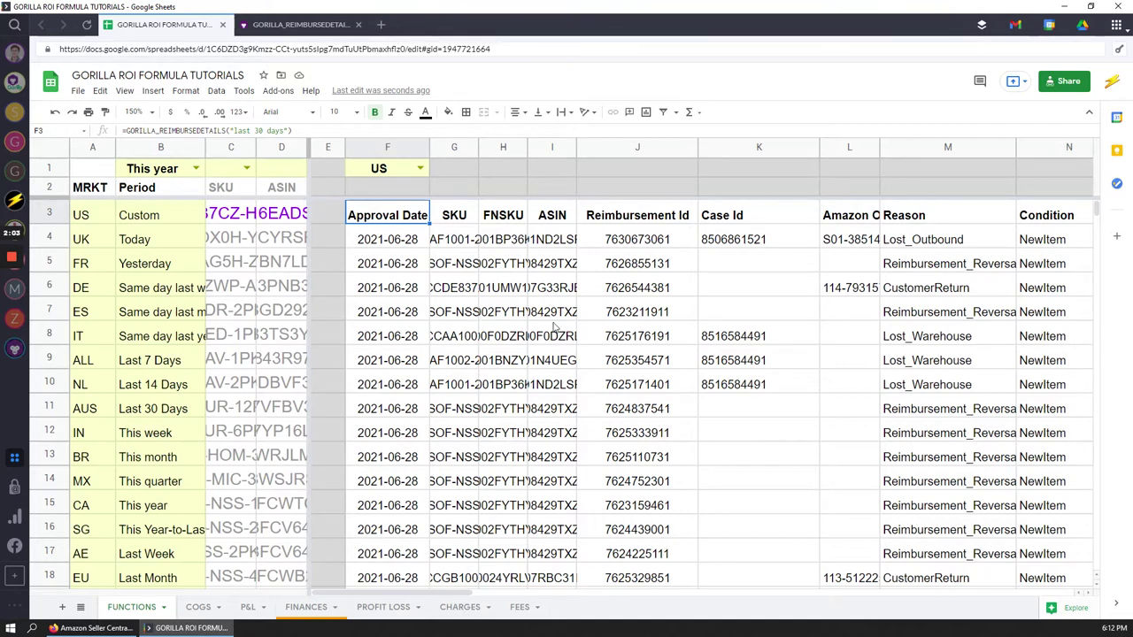
Examine the Reason, Amazon order and Case Id columns of the reimbursement report.
click(927, 215)
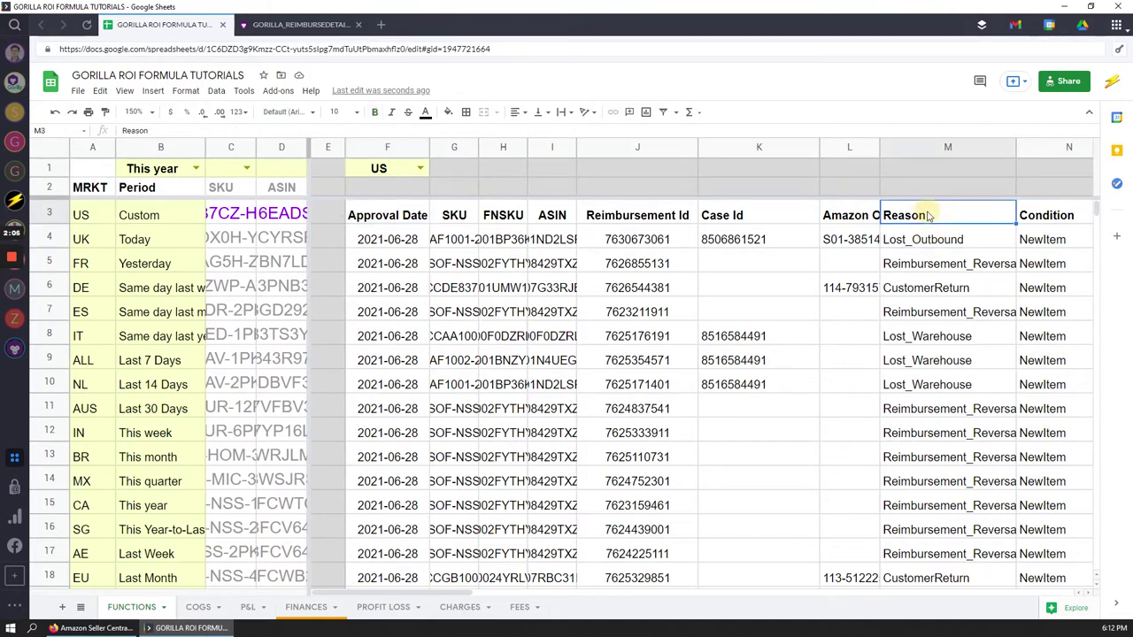
click(534, 596)
click(597, 236)
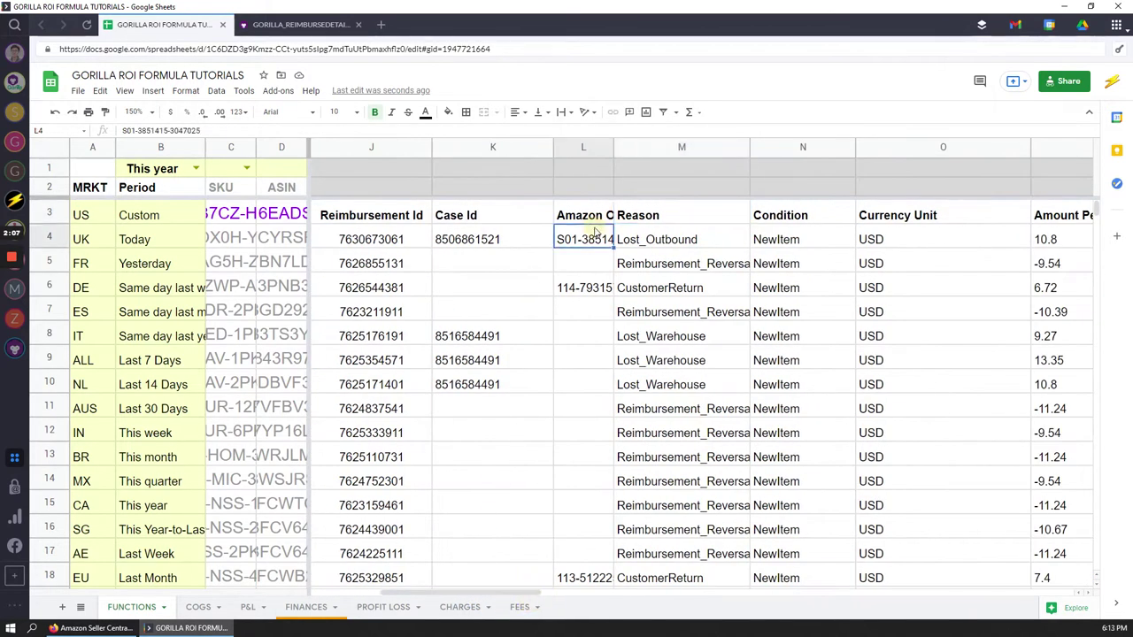
click(518, 243)
scroll(528, 393, down, 3)
scroll(531, 399, down, 4)
scroll(533, 407, up, 7)
click(506, 332)
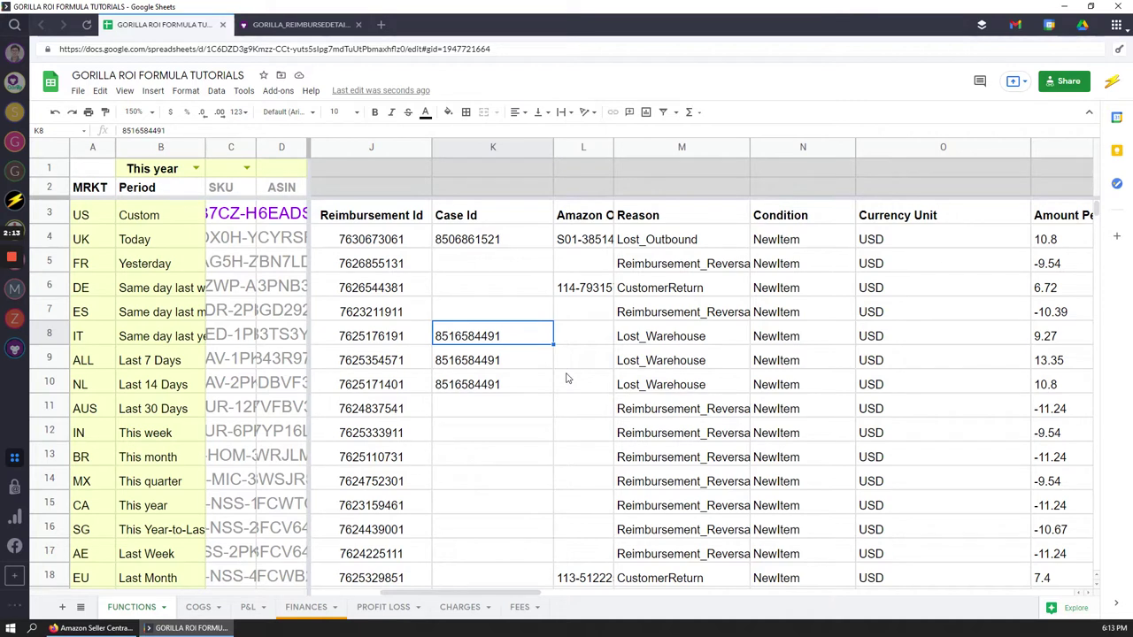
click(705, 266)
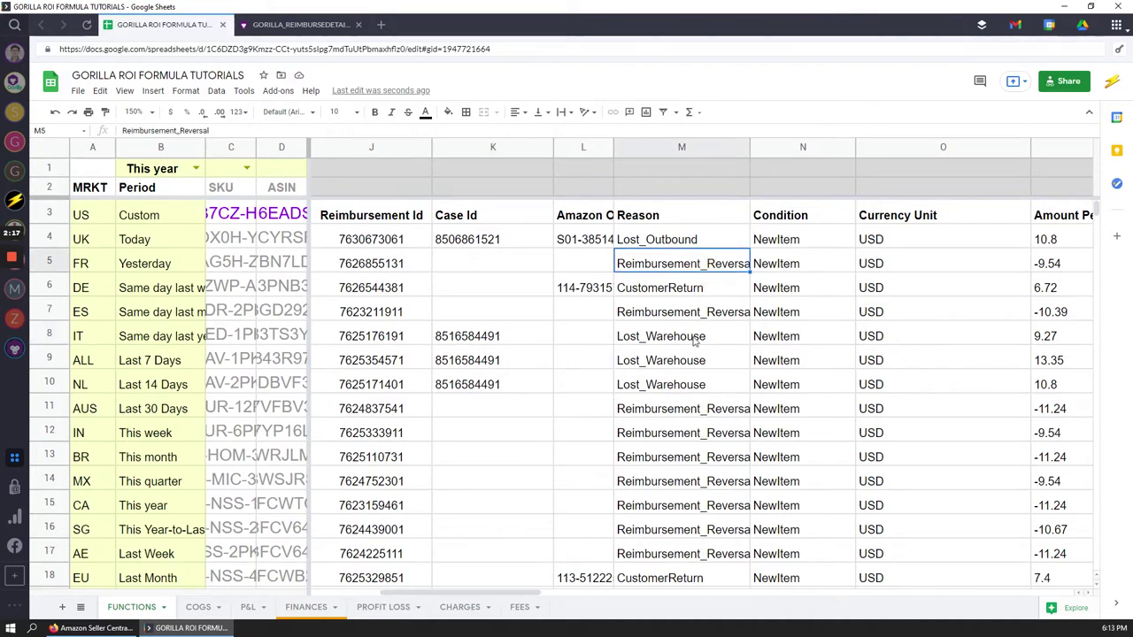
Check the reasons, per-unit amounts and quantities of the Lost_Warehouse reimbursements in rows 8 to 10, and return to cell F3.
drag(696, 337, 720, 383)
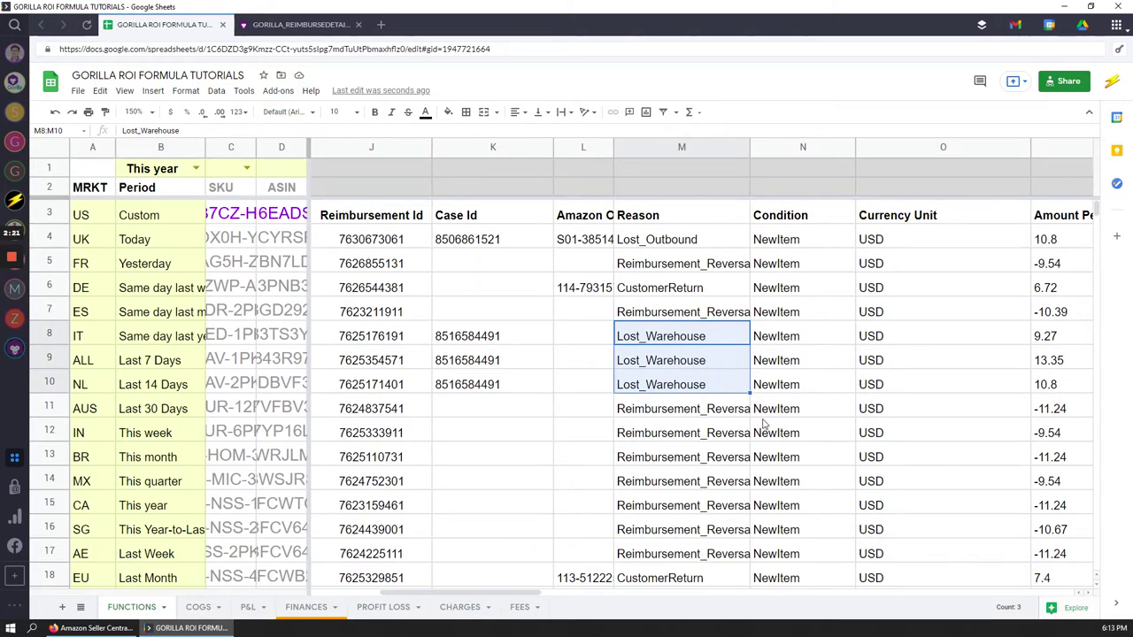
drag(1037, 336, 1067, 382)
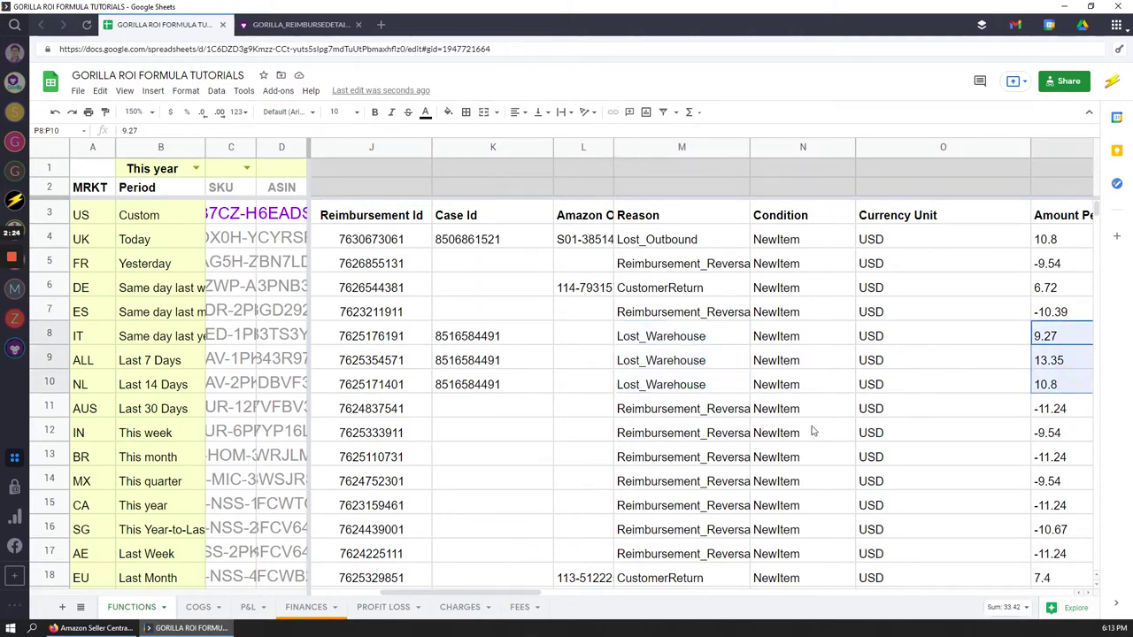
drag(521, 594, 652, 594)
drag(620, 336, 768, 389)
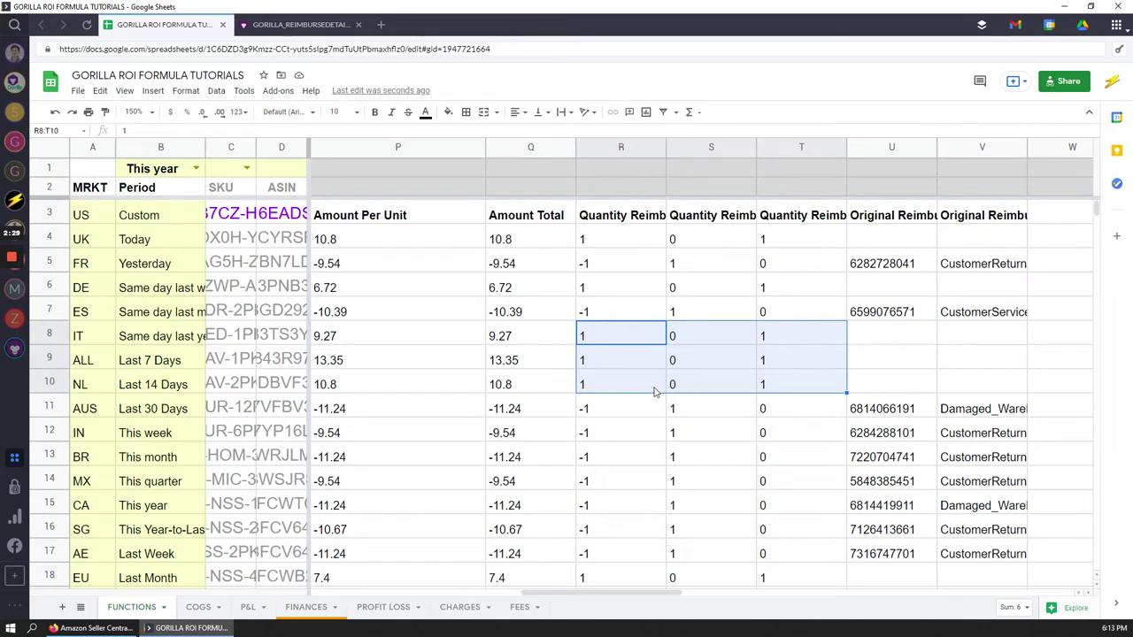
drag(633, 594, 386, 584)
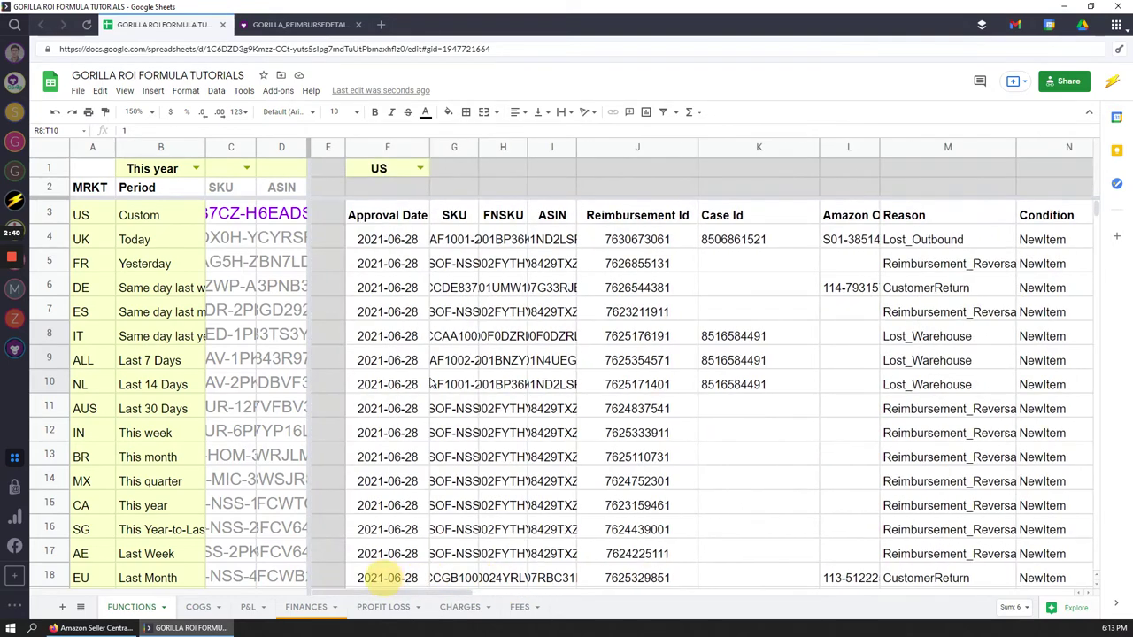
click(423, 219)
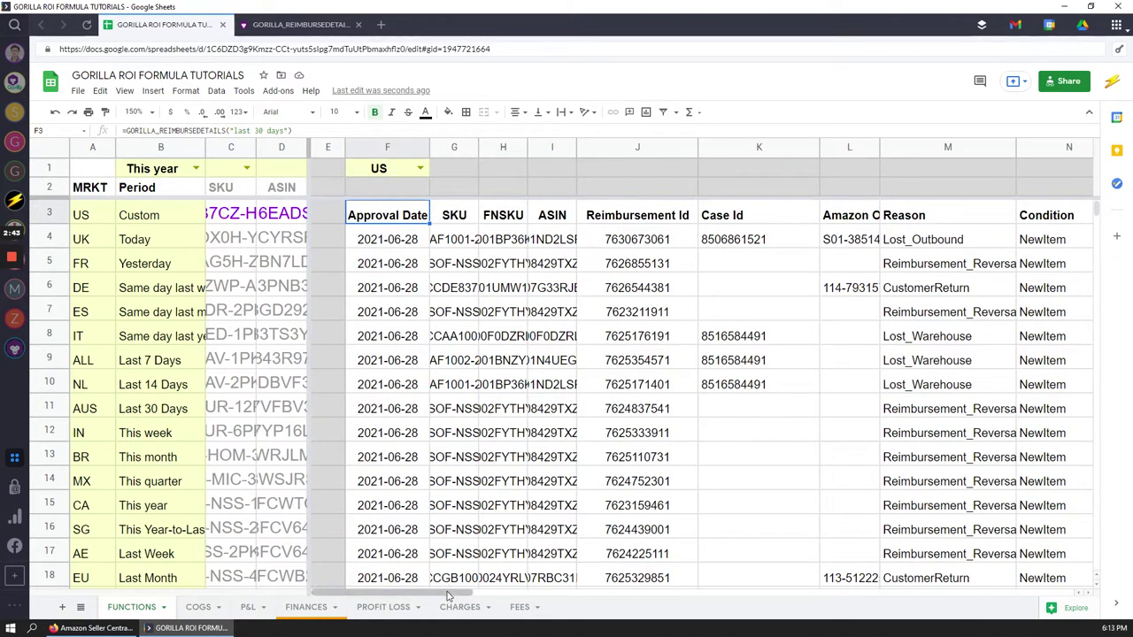
Read the full header names of the three Quantity Reimbursed columns in R3, S3 and T3.
drag(449, 591, 684, 600)
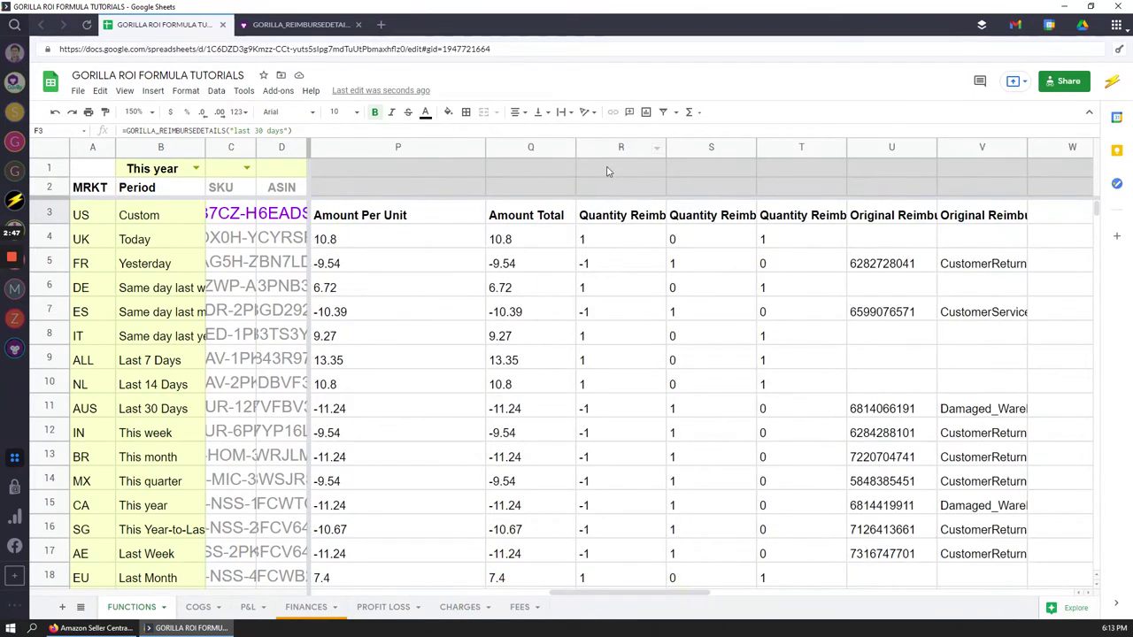
click(607, 215)
key(Return)
key(Escape)
key(Right)
key(Return)
key(Escape)
key(Right)
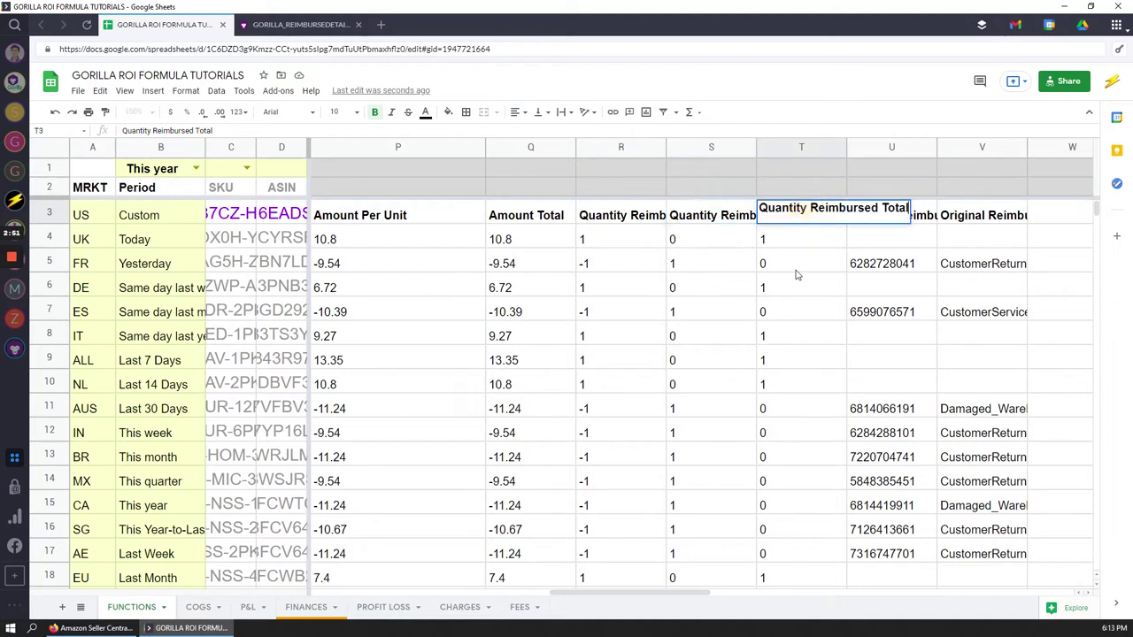
key(Return)
key(Escape)
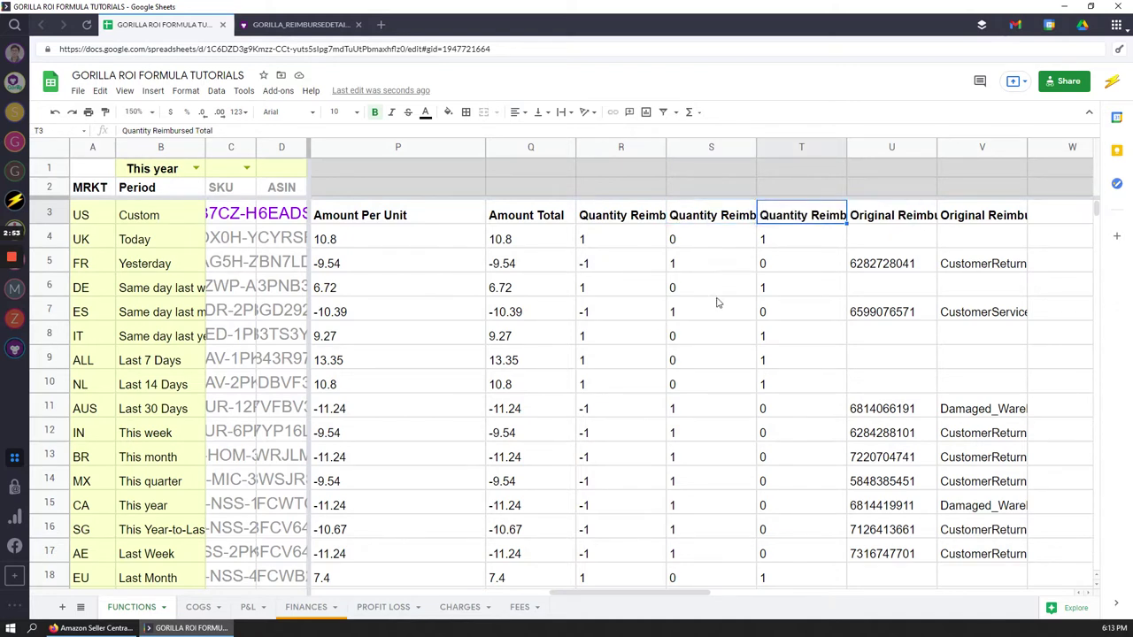
Widen the Quantity Reimbursed columns R, S and T together so more of their header text fits.
click(694, 244)
key(Left)
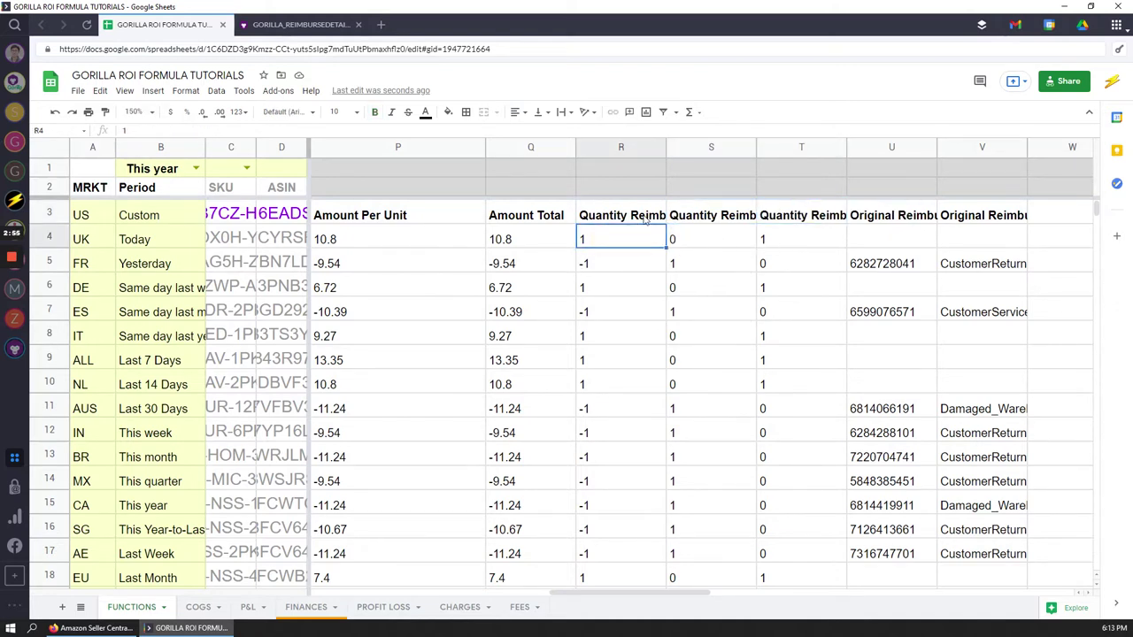
click(629, 148)
shift+click(852, 149)
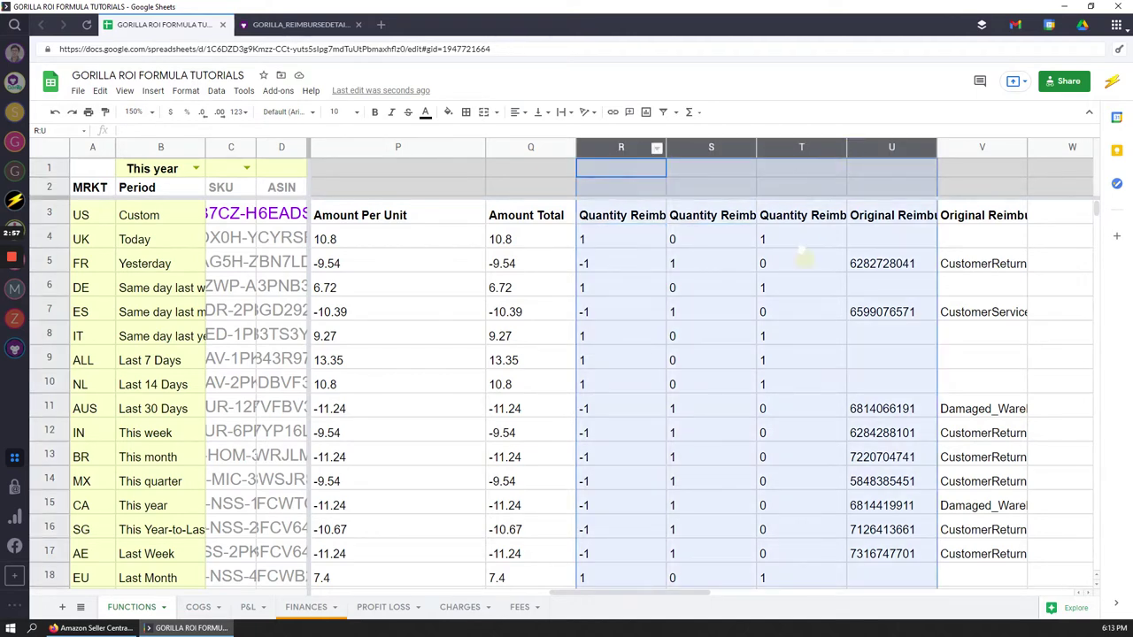
click(635, 167)
drag(634, 149, 777, 145)
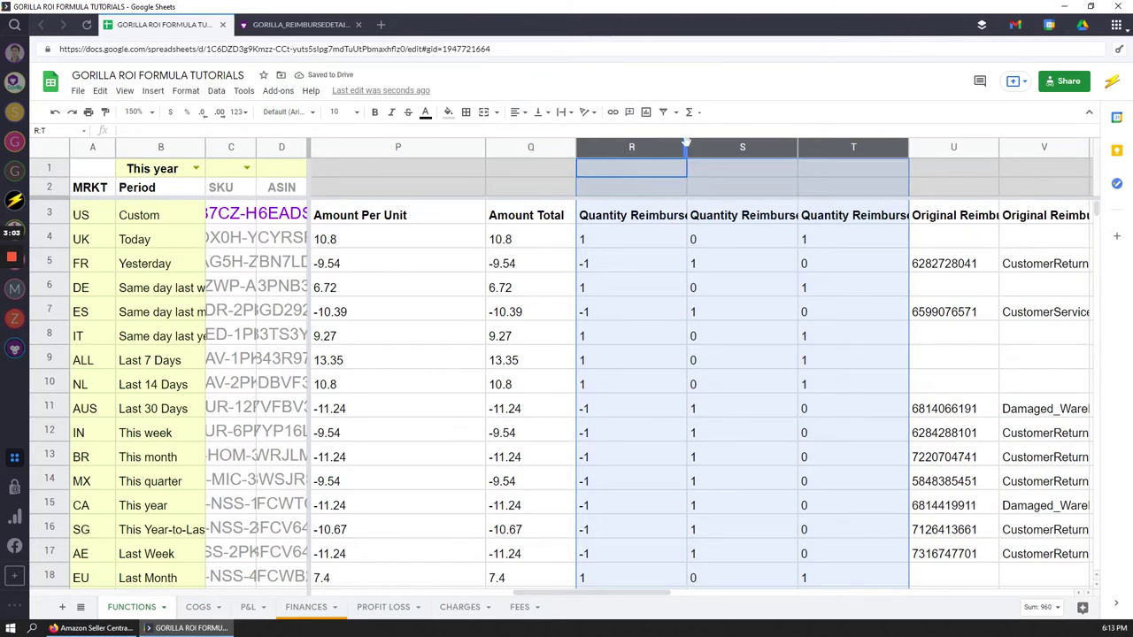
drag(684, 143, 724, 144)
Go through the Quantity Reimbursed Cash, Inventory and Total headers in the widened columns R to T.
click(682, 219)
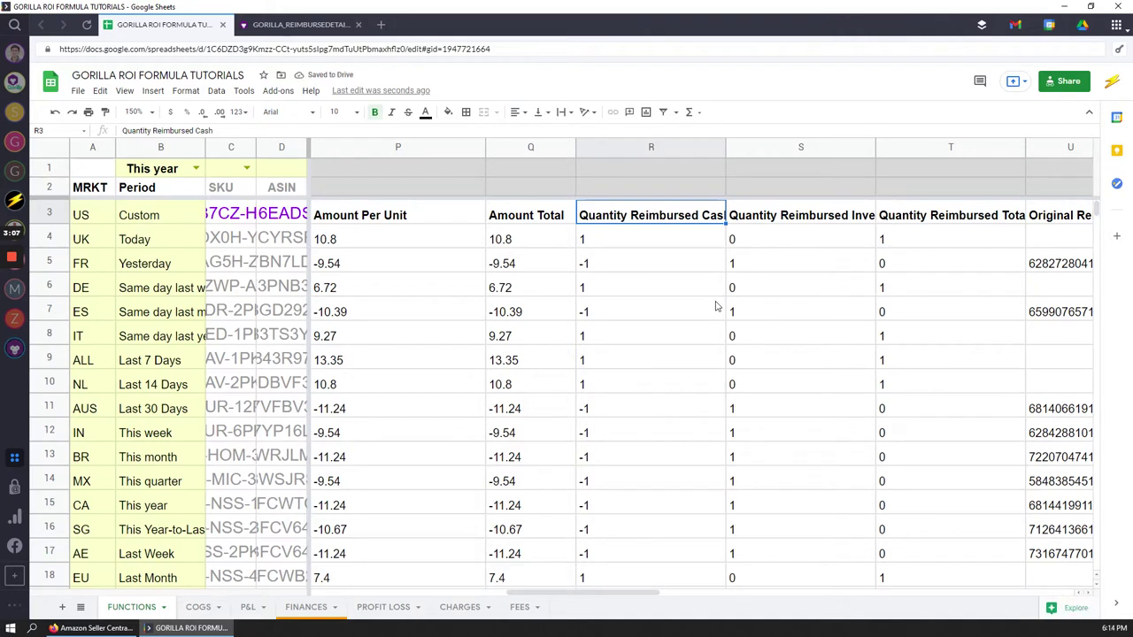
key(Right)
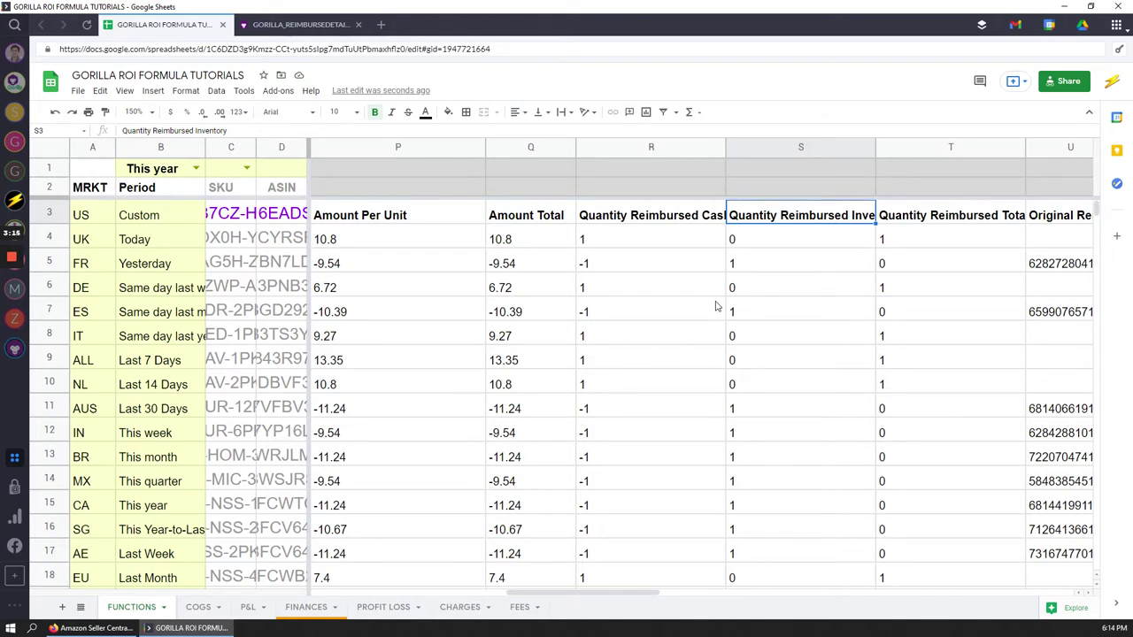
key(Right)
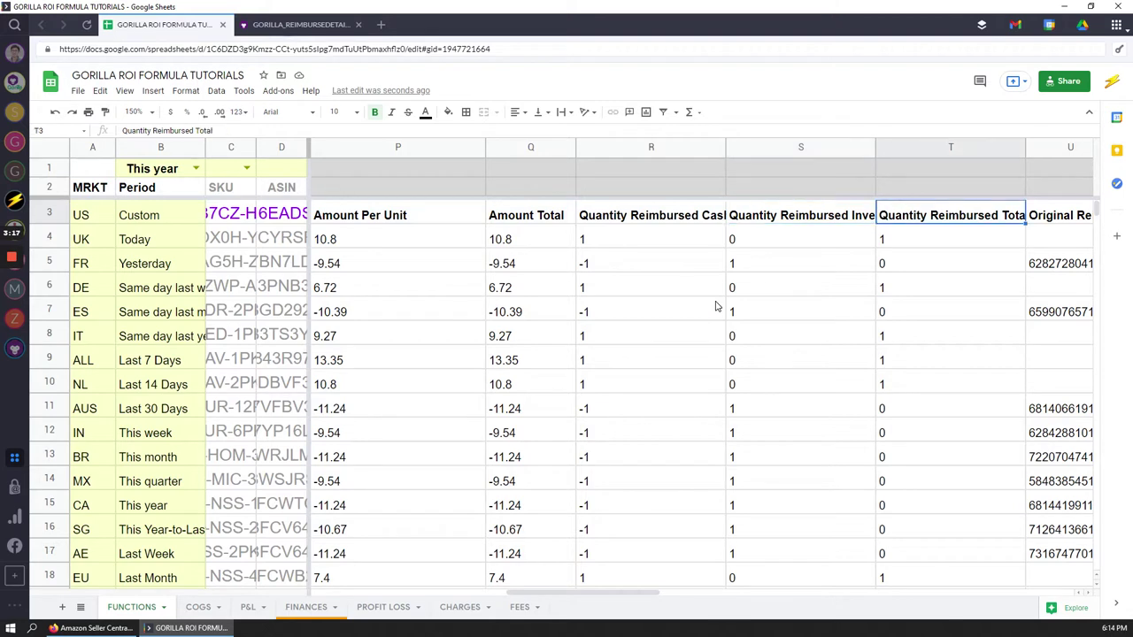
key(Return)
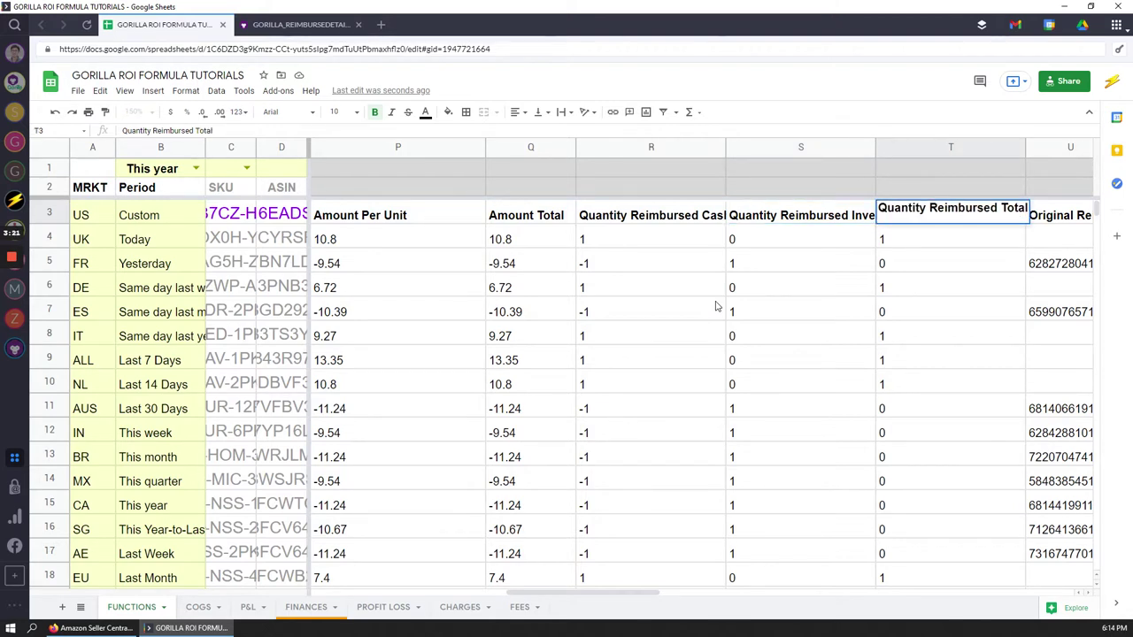
key(Escape)
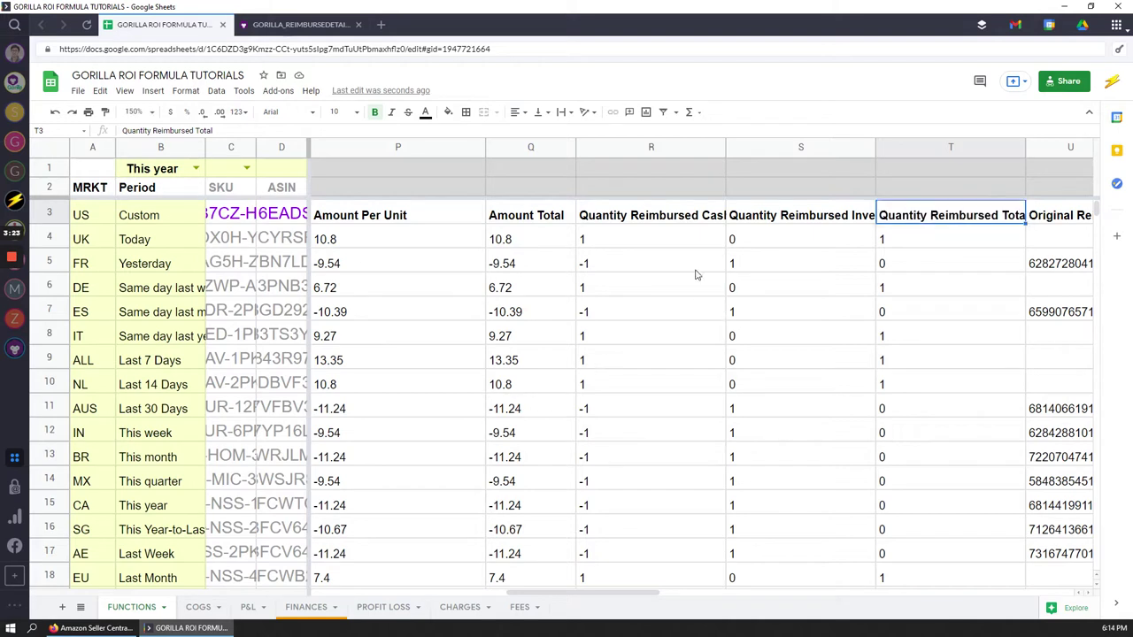
Check the Amazon order, reason and the cash, inventory and total reimbursed quantities of the Lost_Outbound entry in row 4.
click(678, 239)
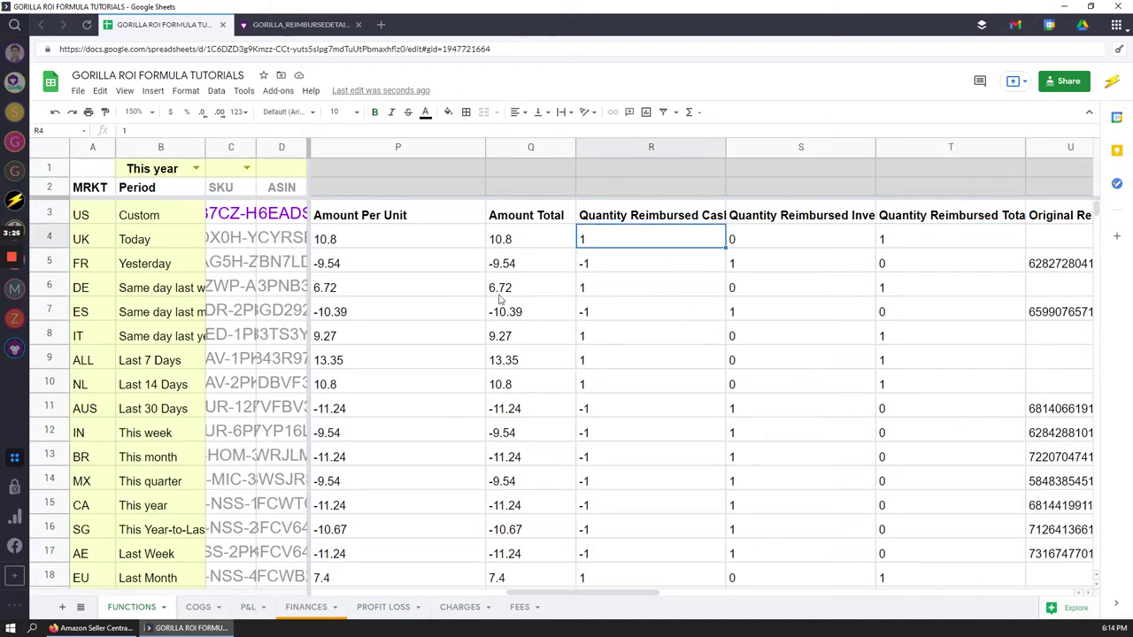
drag(655, 595, 485, 588)
click(885, 239)
click(812, 240)
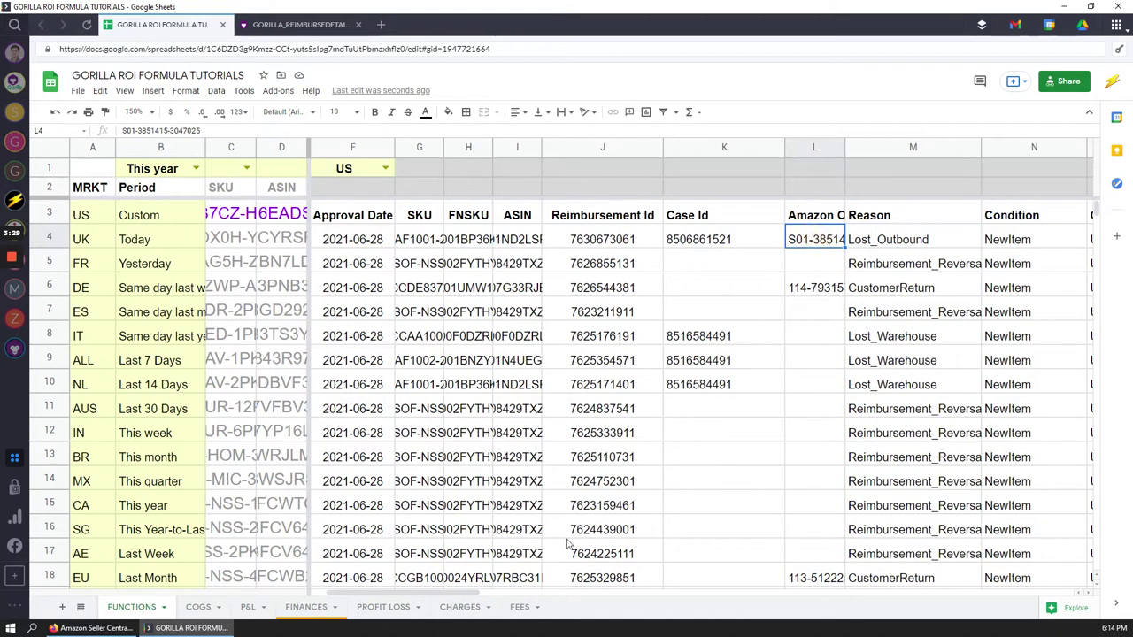
click(921, 238)
drag(446, 599, 663, 585)
click(491, 243)
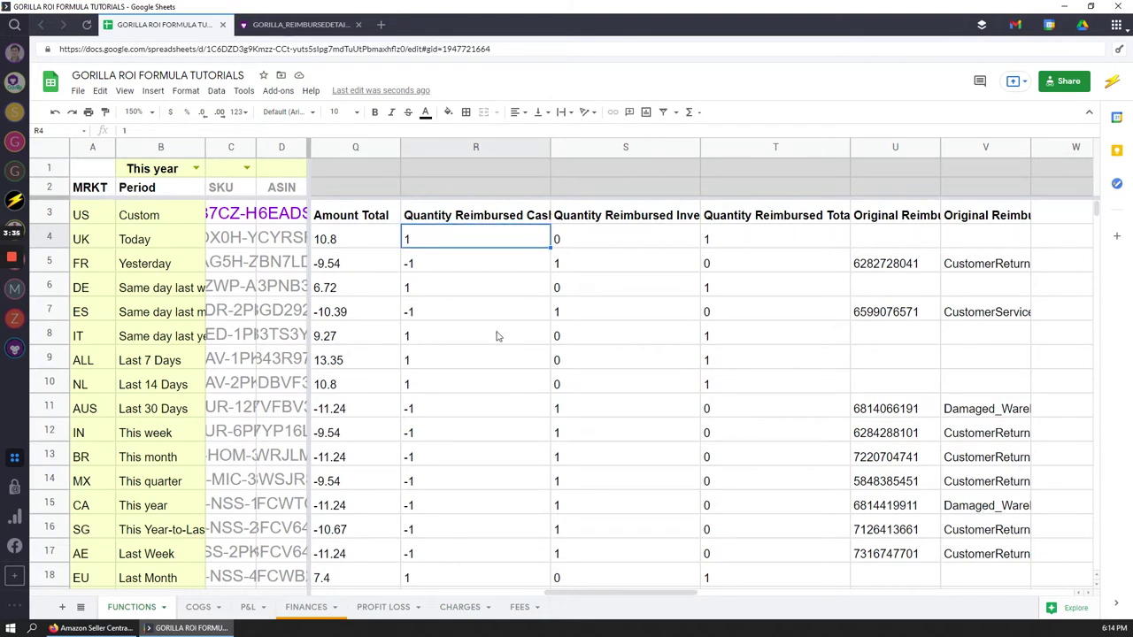
key(Right)
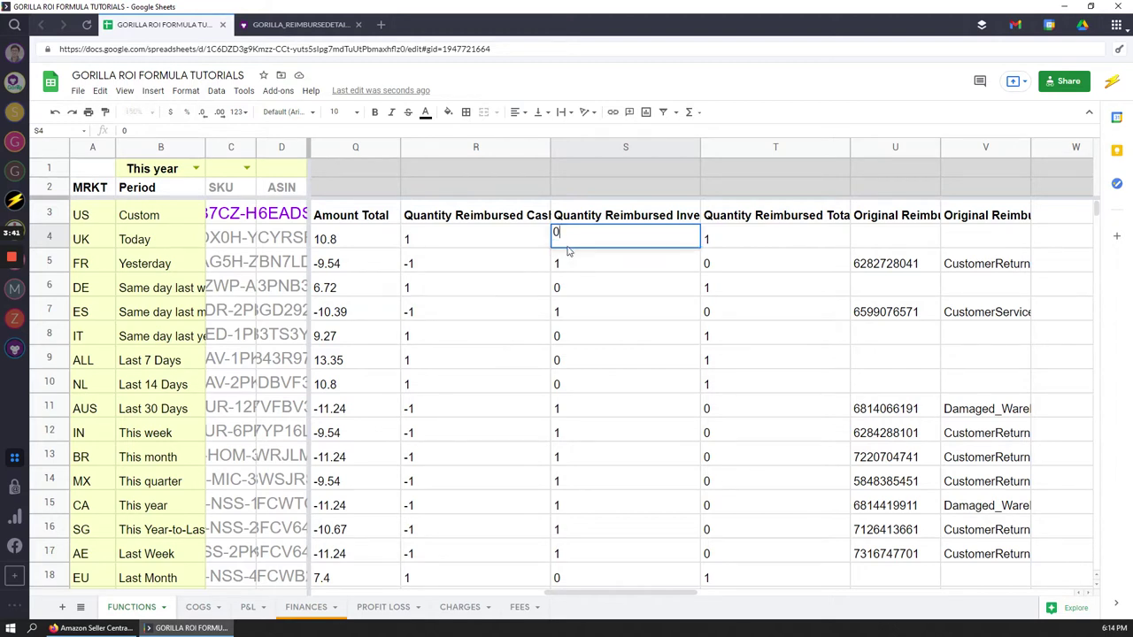
click(794, 243)
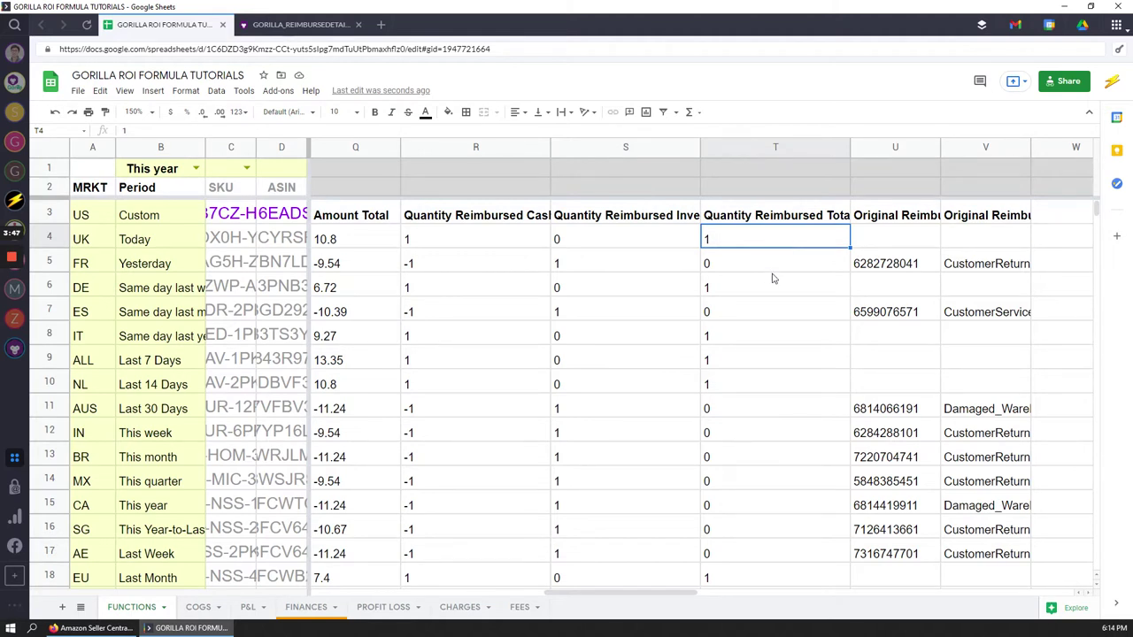
Compare the reimbursed cash, inventory and total quantities of the reimbursement reversal in row 5.
click(478, 261)
click(482, 217)
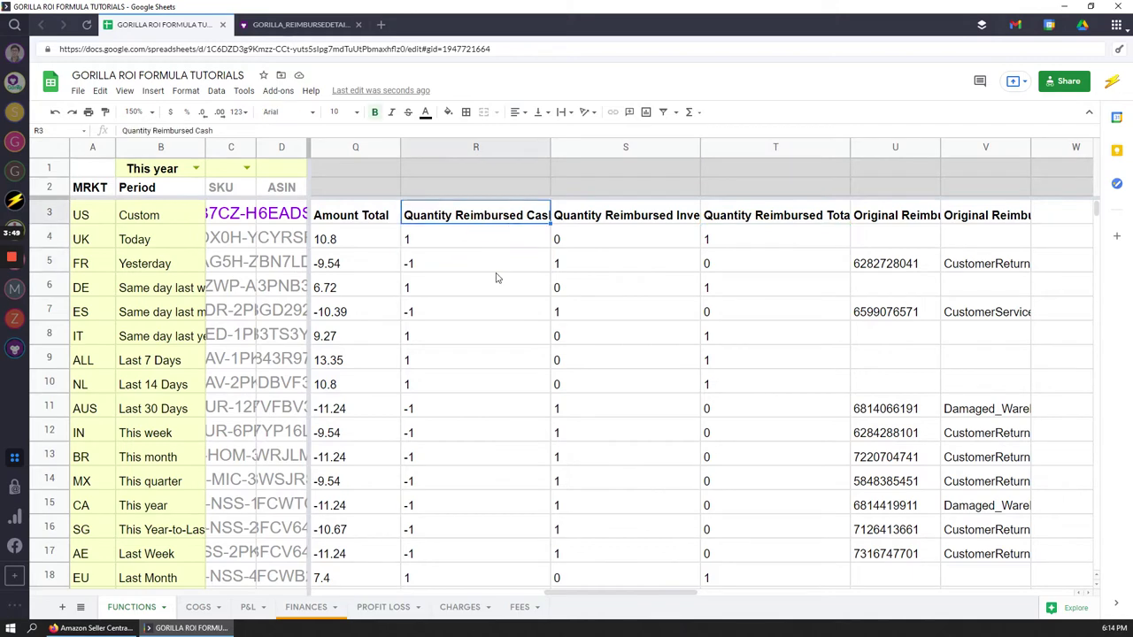
mouse_move(669, 591)
mouse_down()
mouse_move(436, 586)
mouse_move(663, 587)
mouse_up()
click(481, 264)
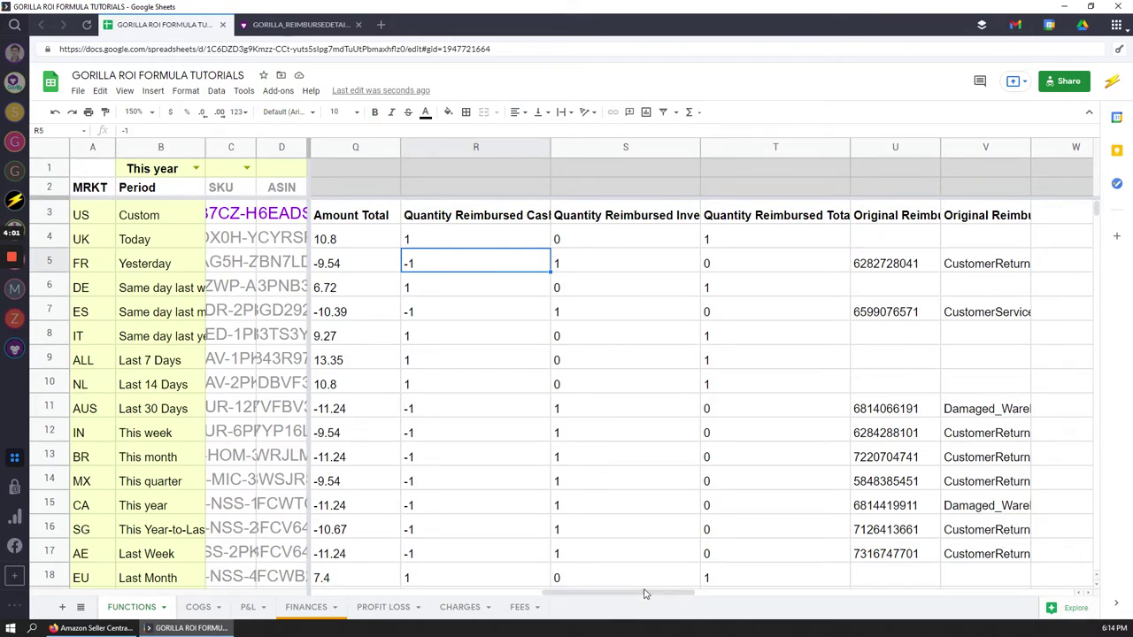
drag(645, 594, 644, 594)
click(628, 267)
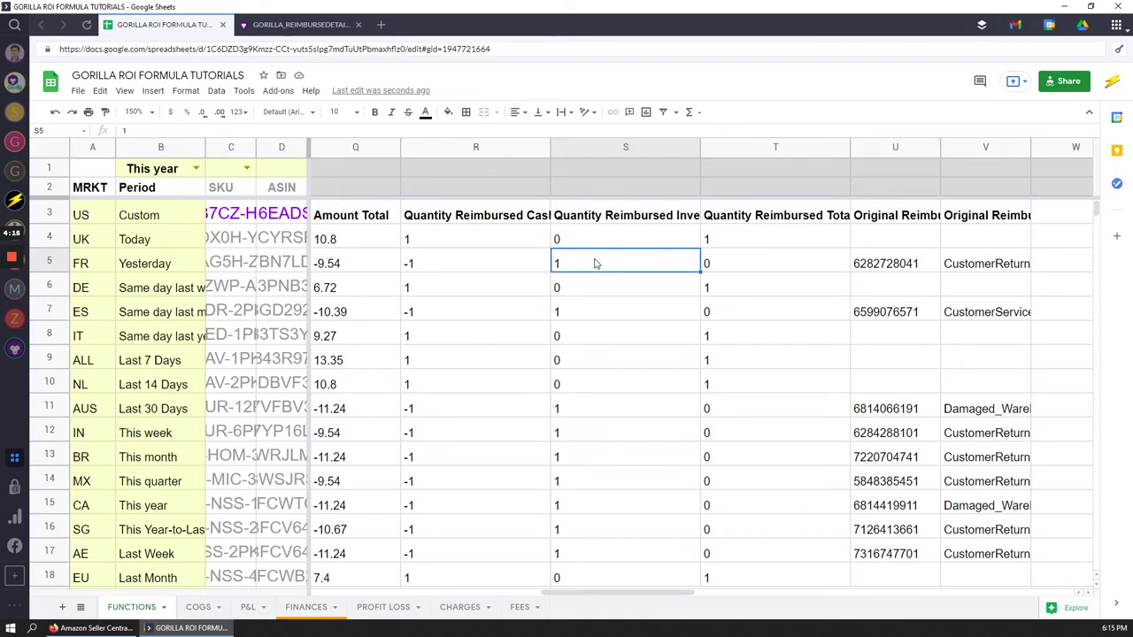
click(768, 265)
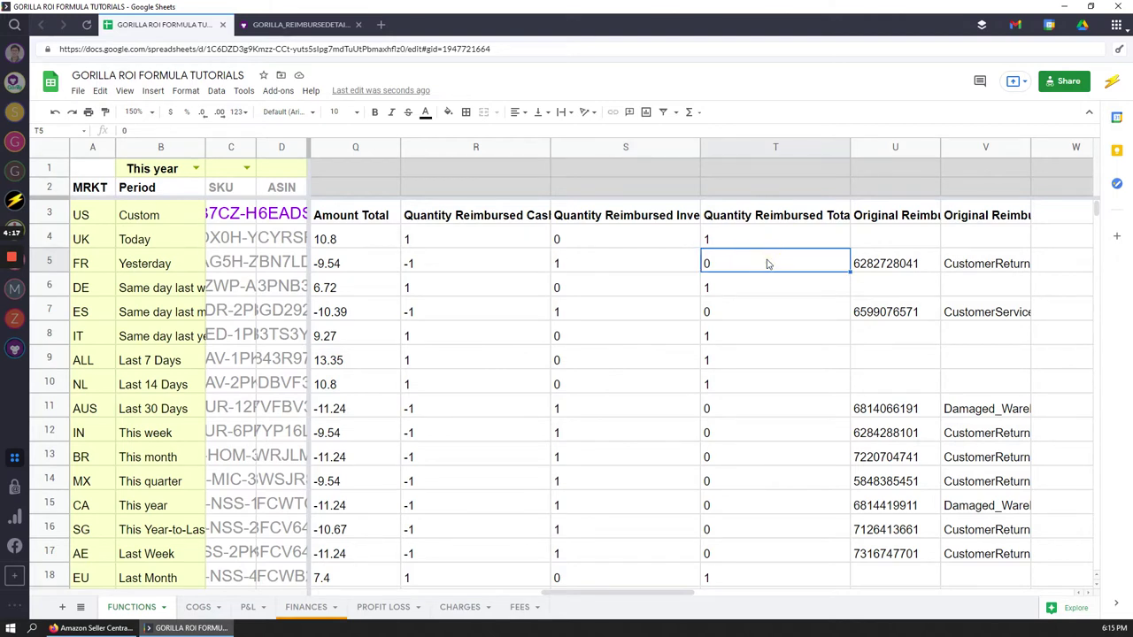
click(506, 266)
click(687, 268)
click(784, 263)
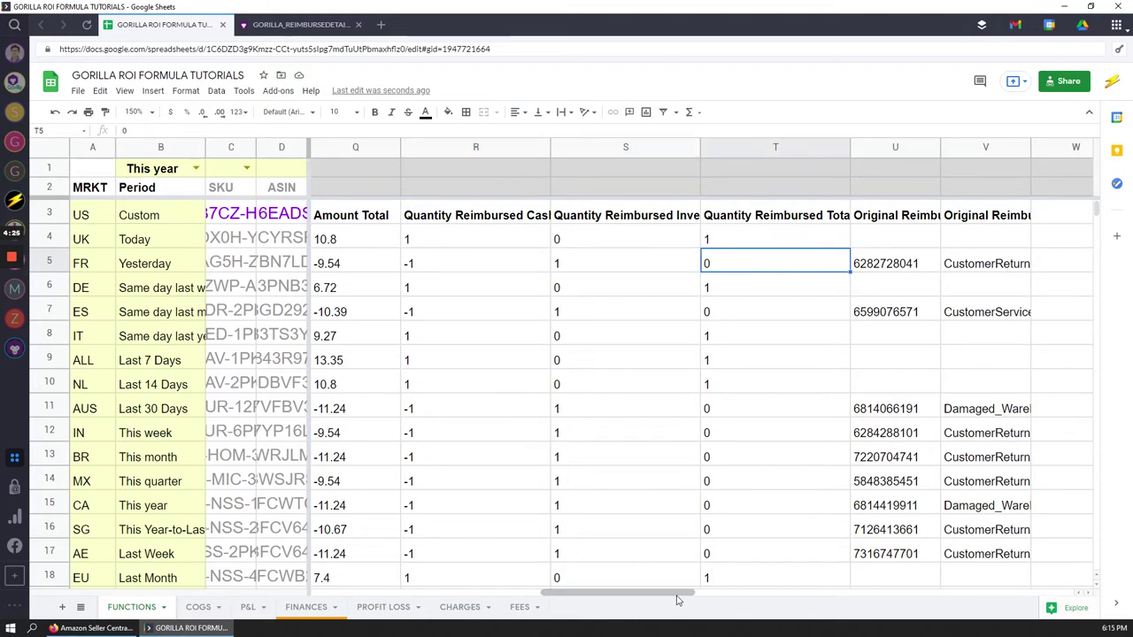
Select columns R to T to highlight the three reimbursed quantities next to the amount columns.
click(730, 148)
shift+click(522, 152)
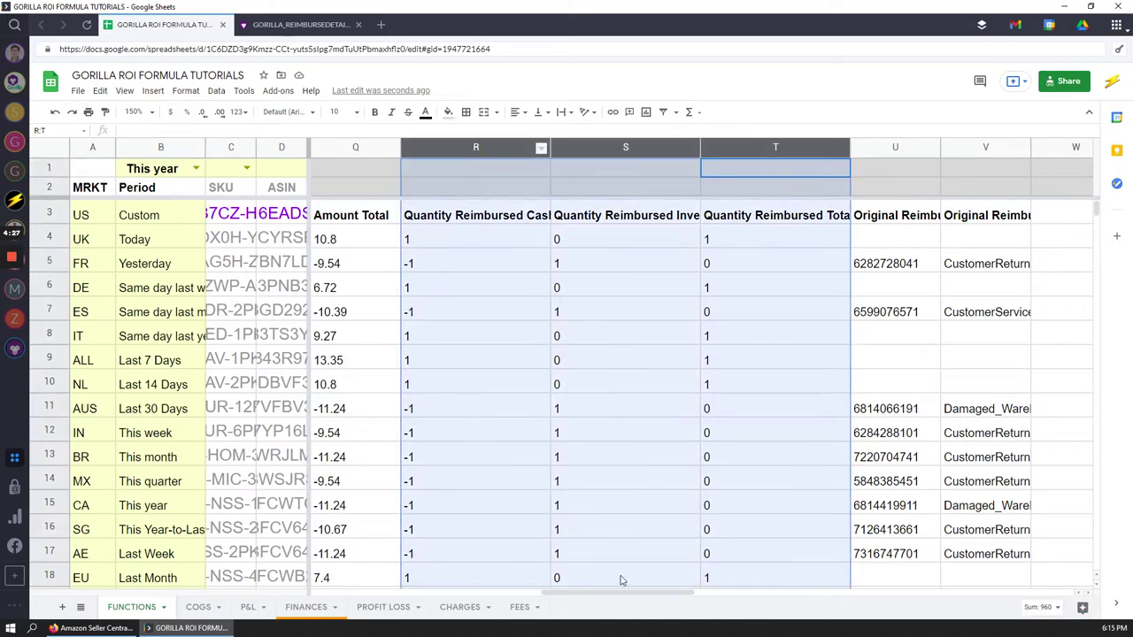
drag(631, 598, 626, 590)
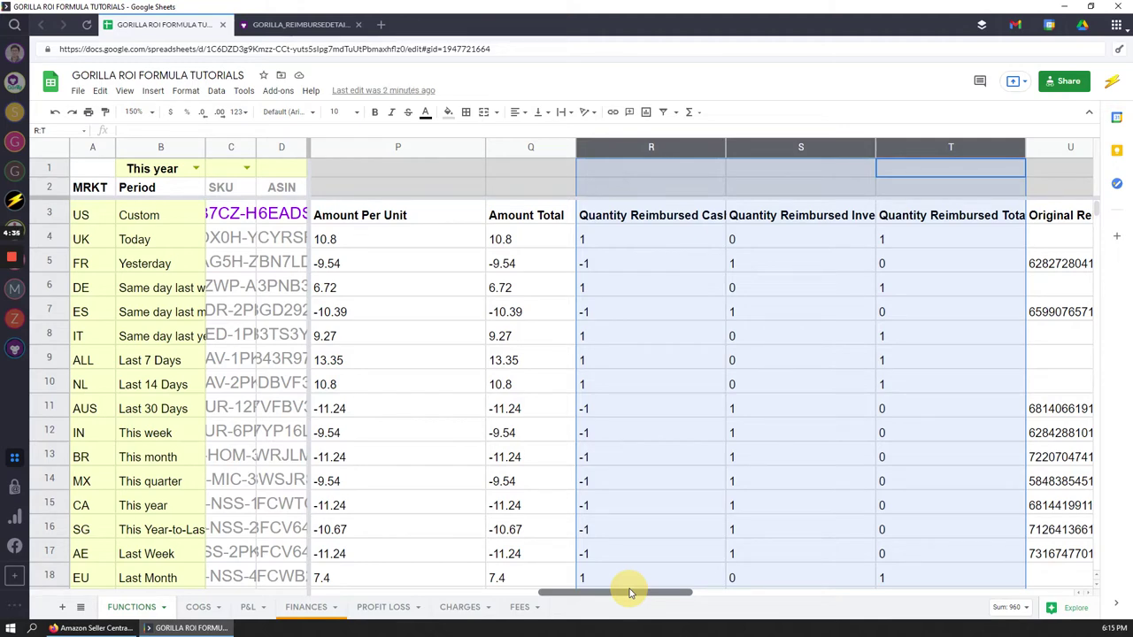
Review the Lost_Warehouse reasons in rows 8 to 10 and the Lost_Outbound reason in row 4.
drag(621, 588, 501, 573)
click(538, 367)
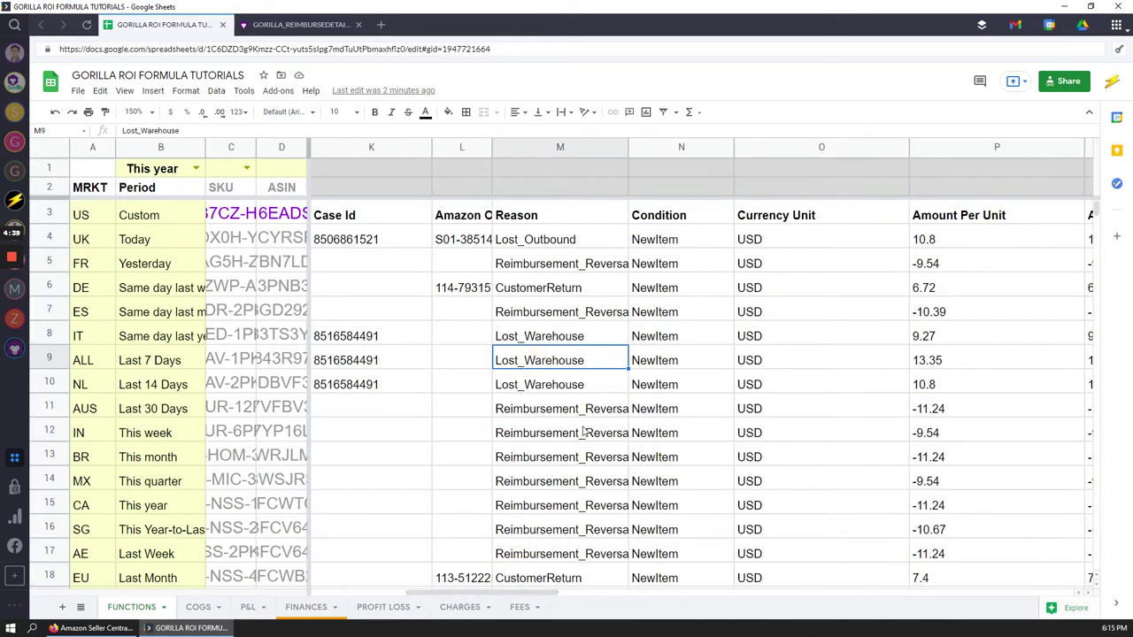
drag(557, 336, 552, 380)
click(541, 244)
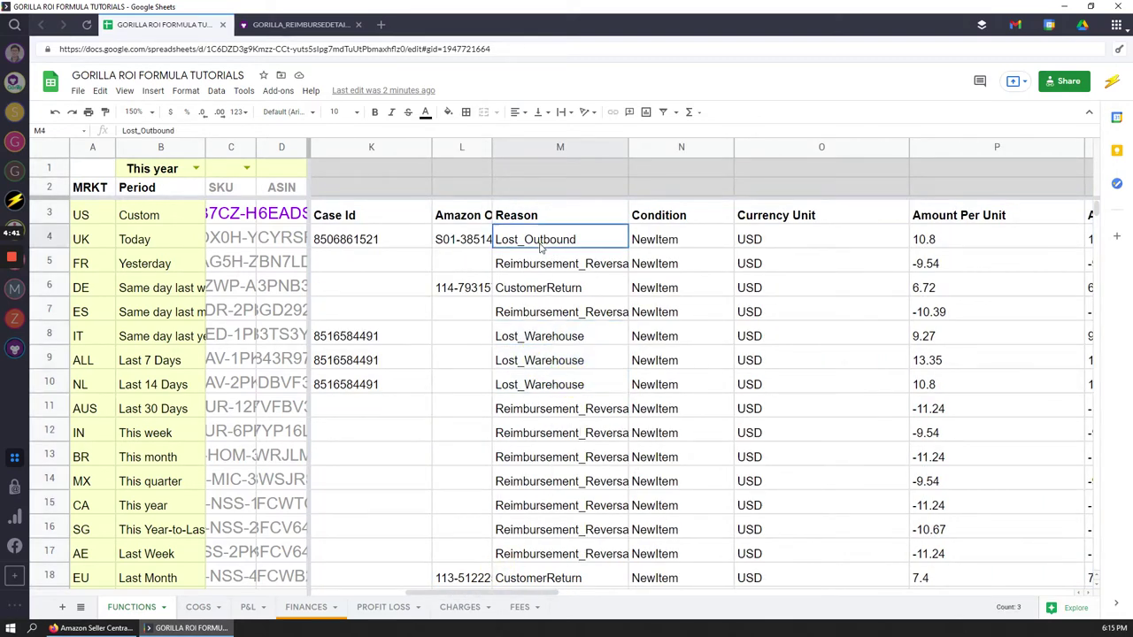
Find the CustomerReturn entries in rows 27, 33 and 38 of the Reason column.
scroll(566, 354, down, 7)
scroll(584, 398, up, 2)
click(591, 409)
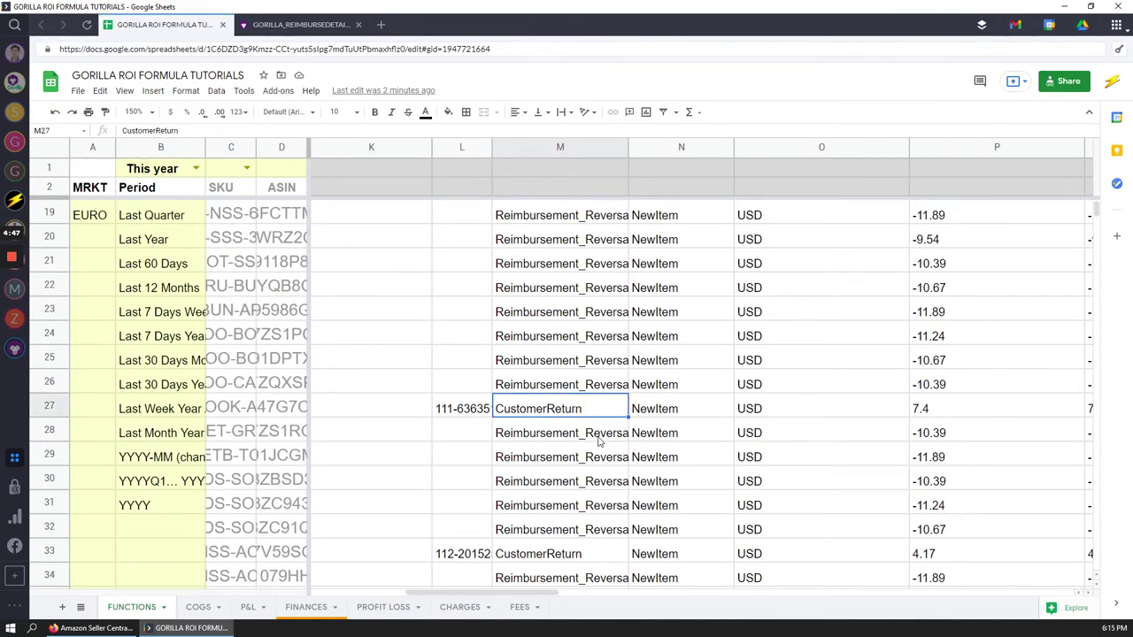
click(581, 382)
click(587, 403)
scroll(584, 426, down, 2)
click(584, 407)
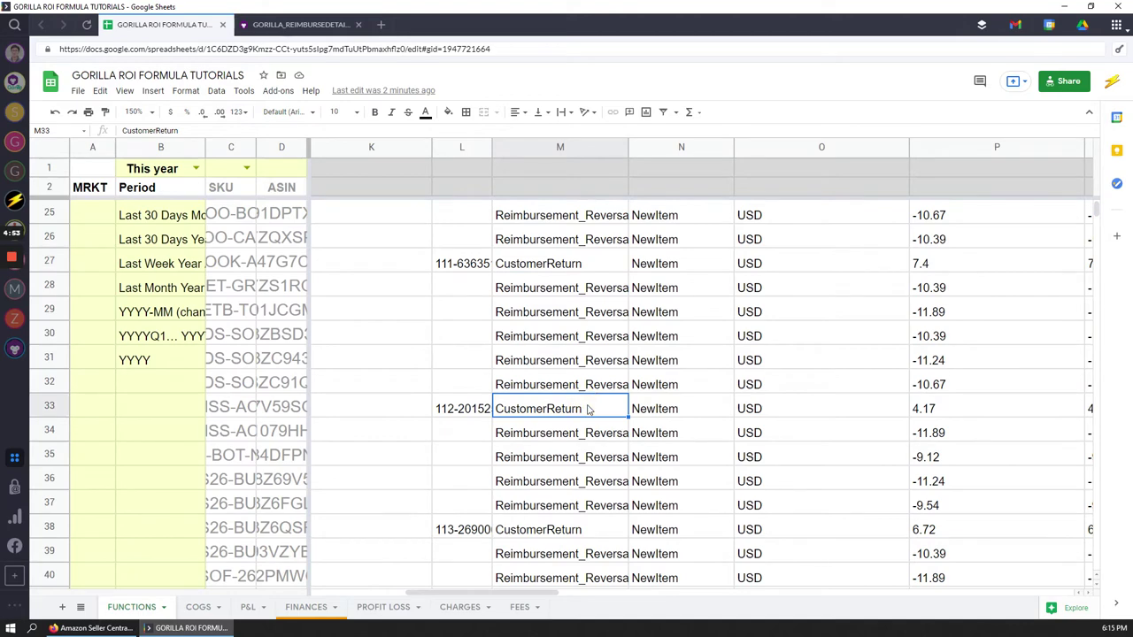
scroll(589, 409, down, 2)
click(576, 387)
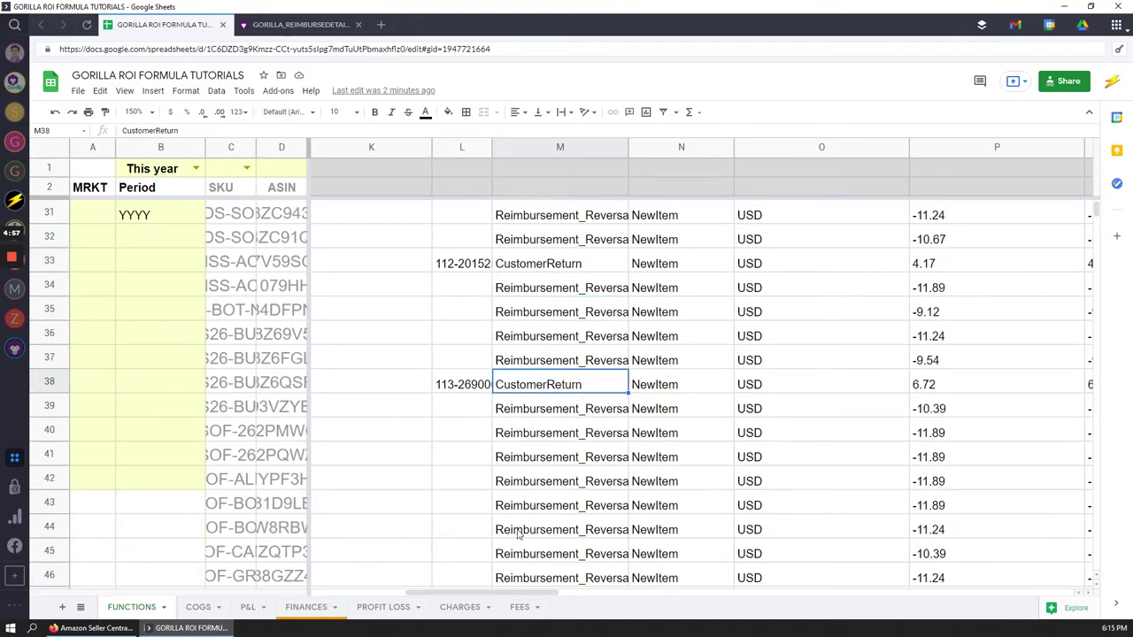
Check the condition, currency and reimbursement amounts of the CustomerReturn entry in row 38, and return to its reason in M38.
key(Right)
key(Right)
key(Right)
key(Right)
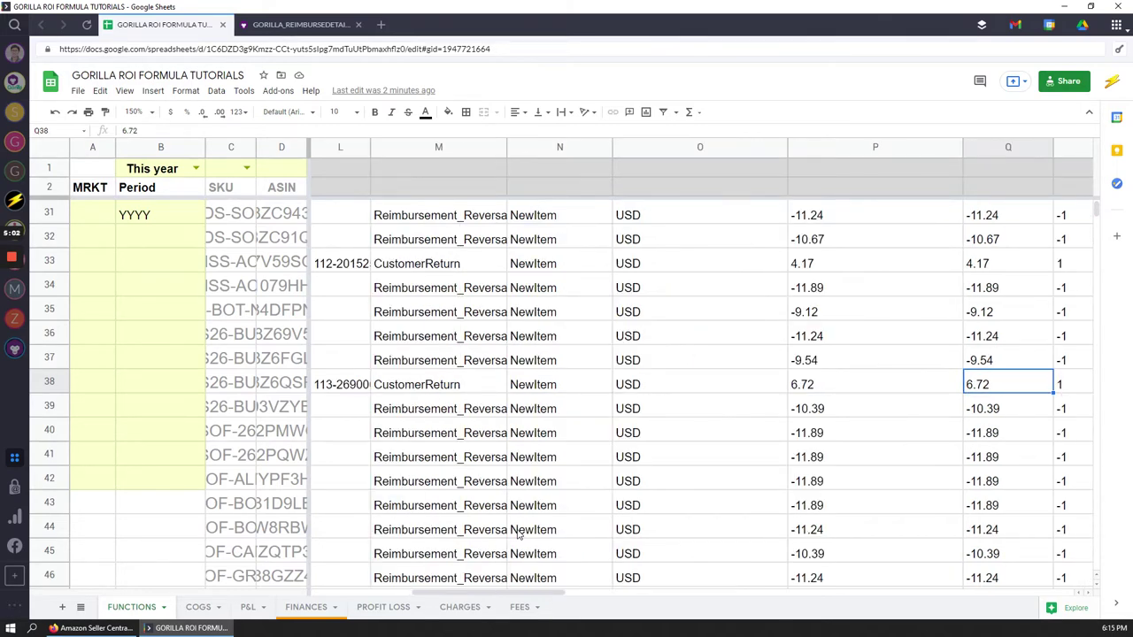
key(Left)
key(Left)
key(Left)
key(Left)
key(Left)
key(Right)
scroll(447, 451, down, 1)
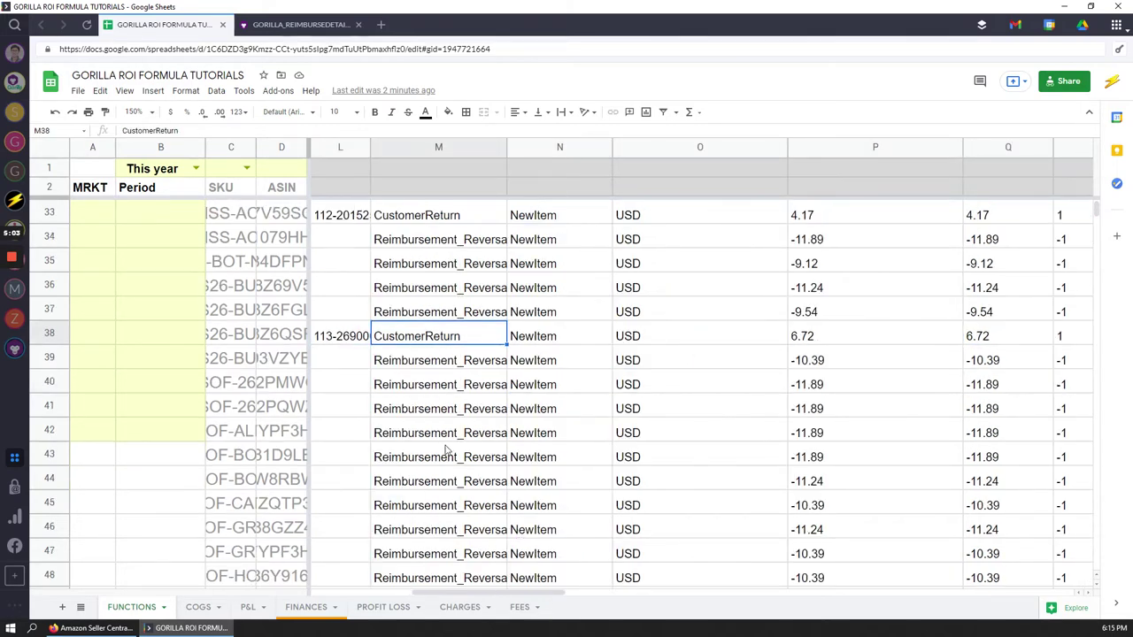
Review the Reimbursement_Reversal entries in the Reason column between rows 54 and 66.
scroll(447, 451, down, 5)
click(449, 408)
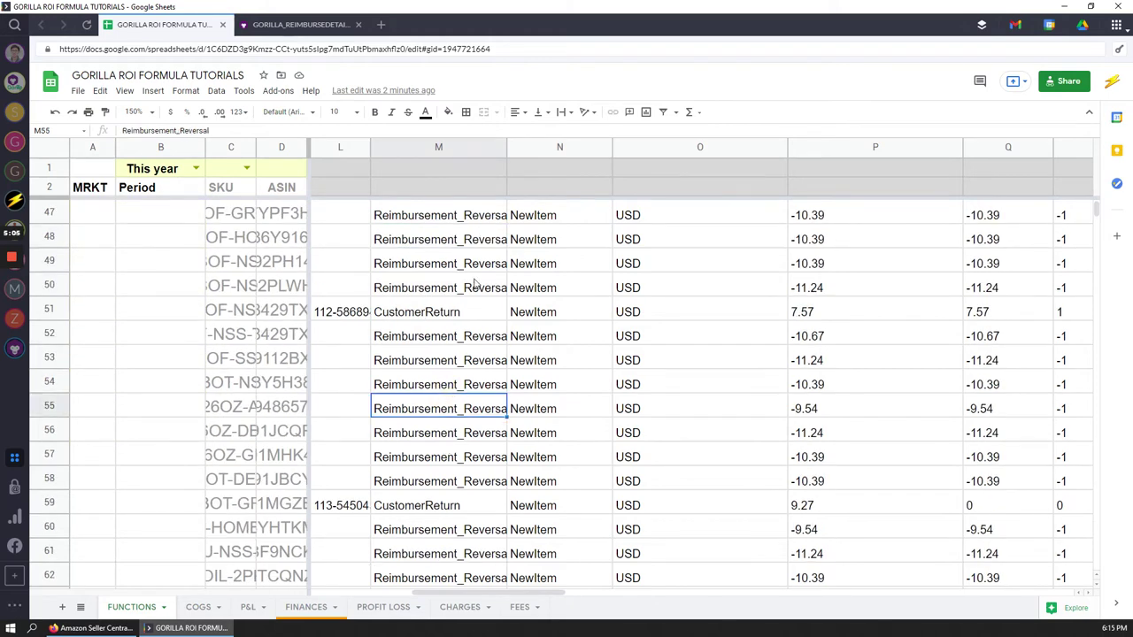
click(464, 388)
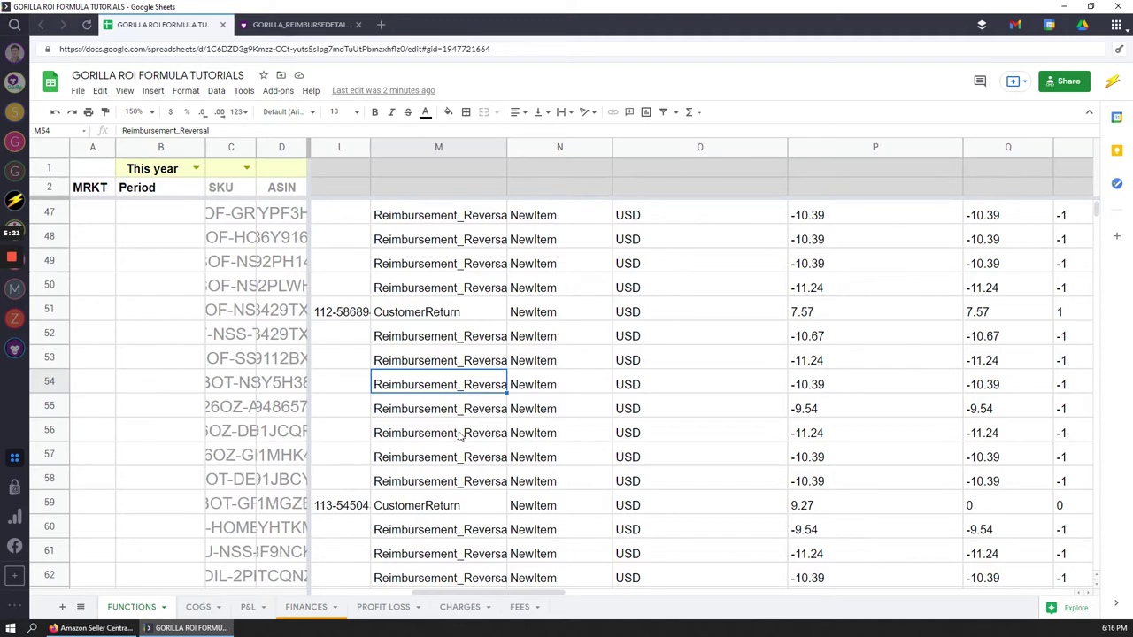
key(Down)
key(Down)
key(Down)
key(Down)
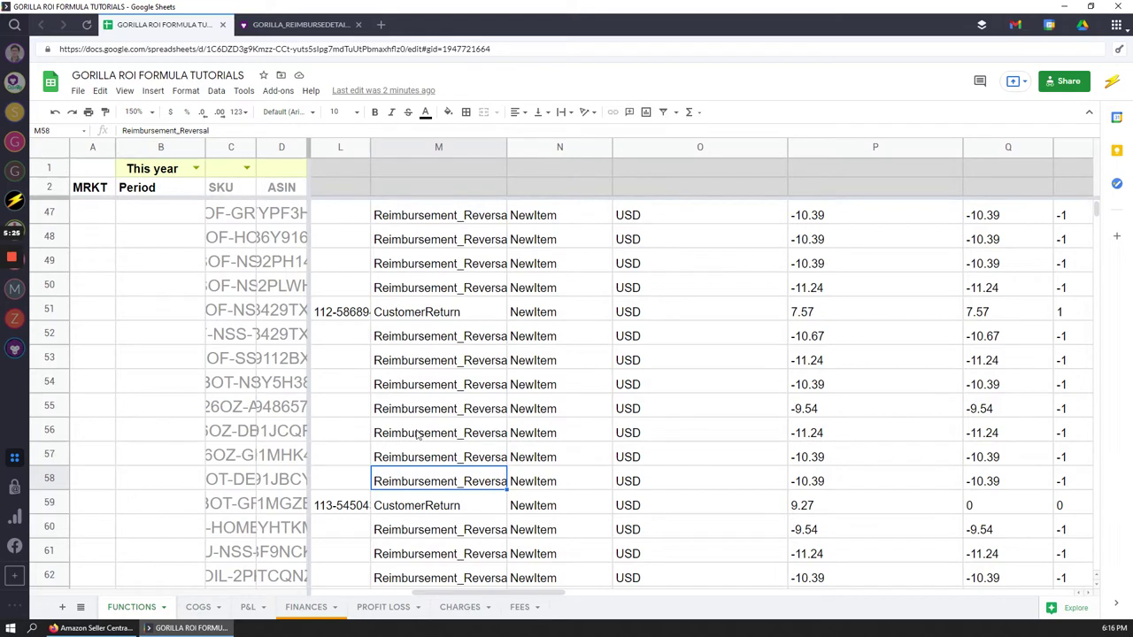
click(422, 408)
scroll(422, 407, down, 4)
click(445, 408)
click(457, 438)
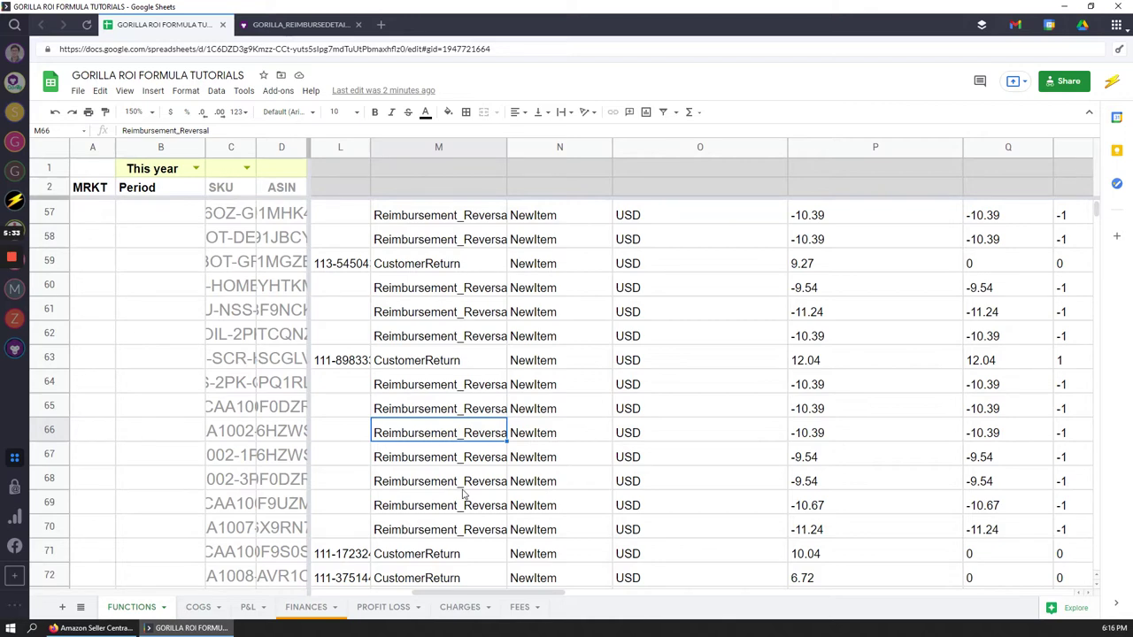
Find the Damaged_Warehouse reasons in M80:M81 and check row 80's reimbursed quantities in columns R to T.
scroll(460, 498, down, 4)
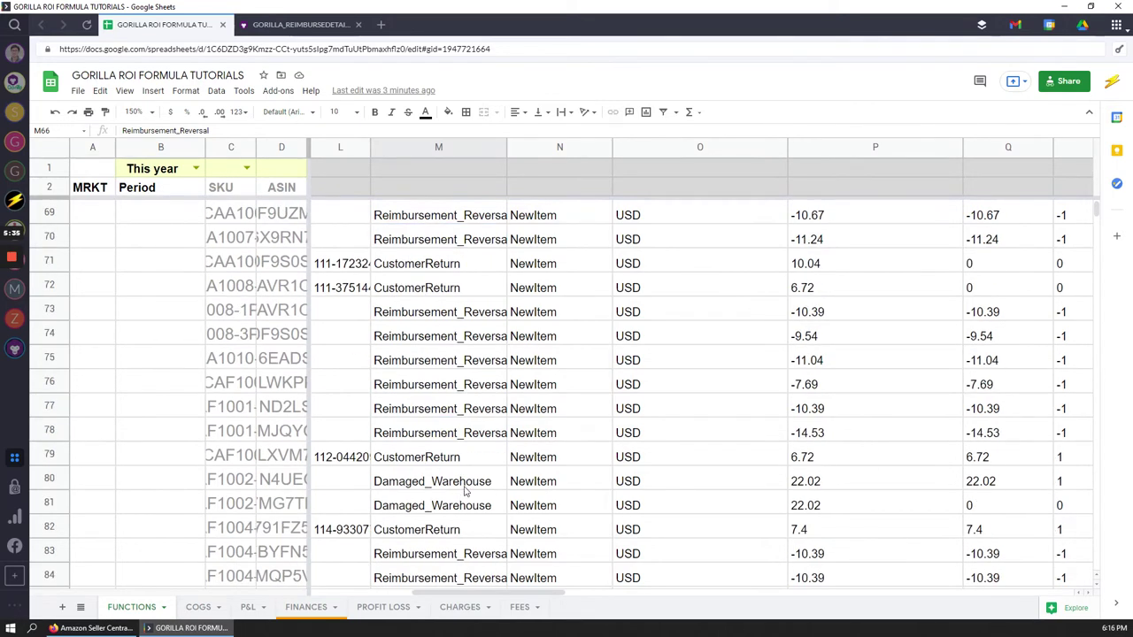
scroll(464, 478, down, 2)
drag(438, 340, 437, 361)
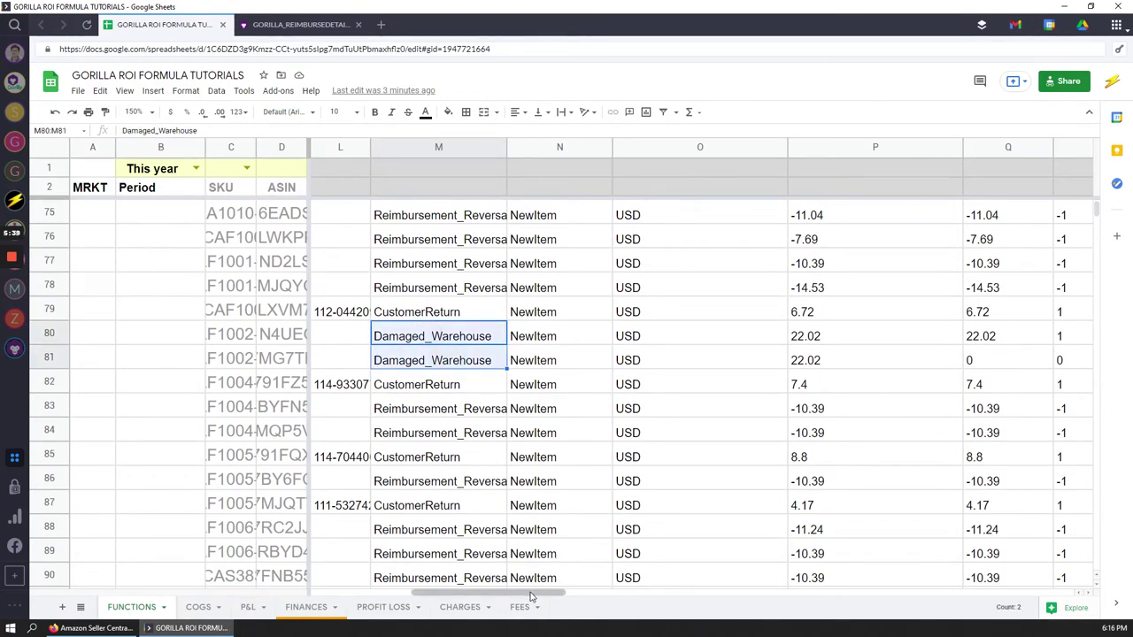
drag(531, 597, 660, 601)
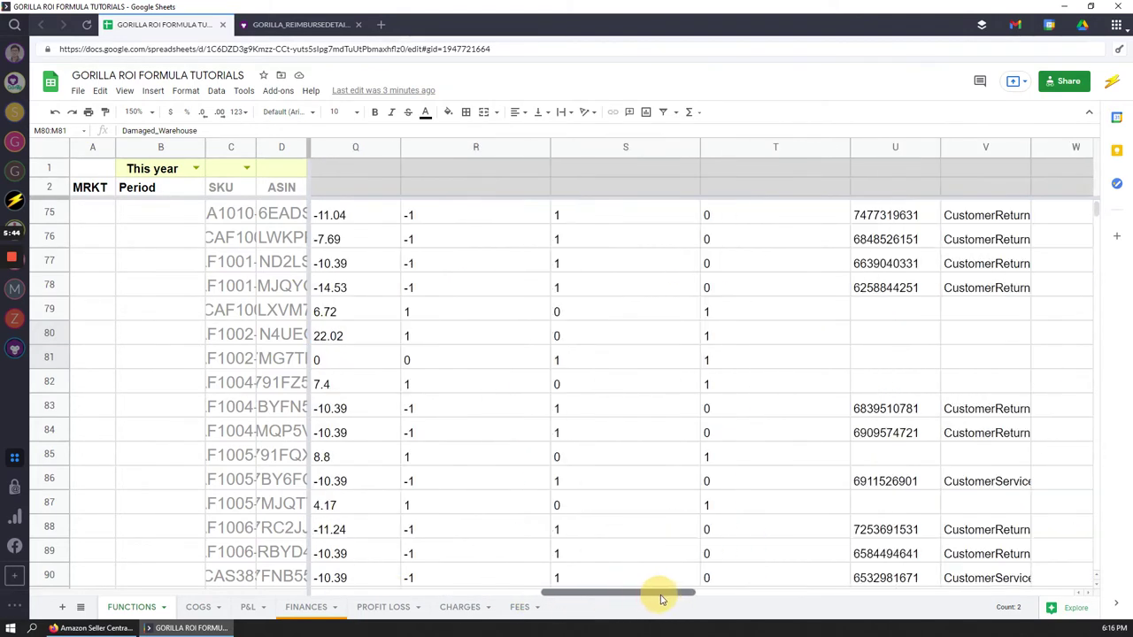
click(456, 323)
click(452, 335)
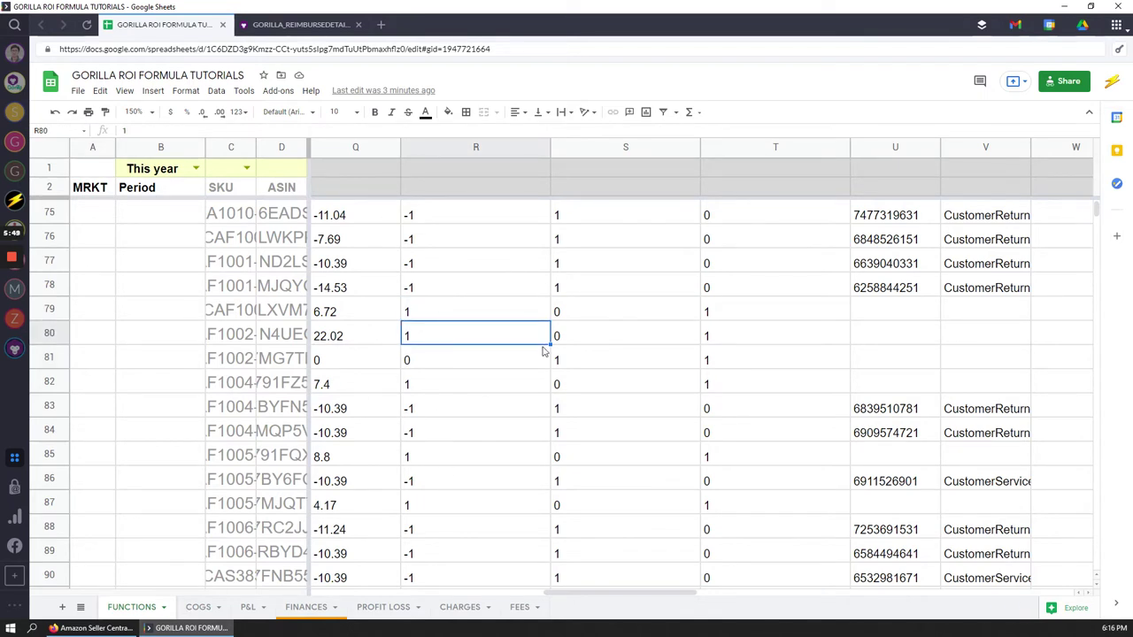
click(591, 337)
click(728, 344)
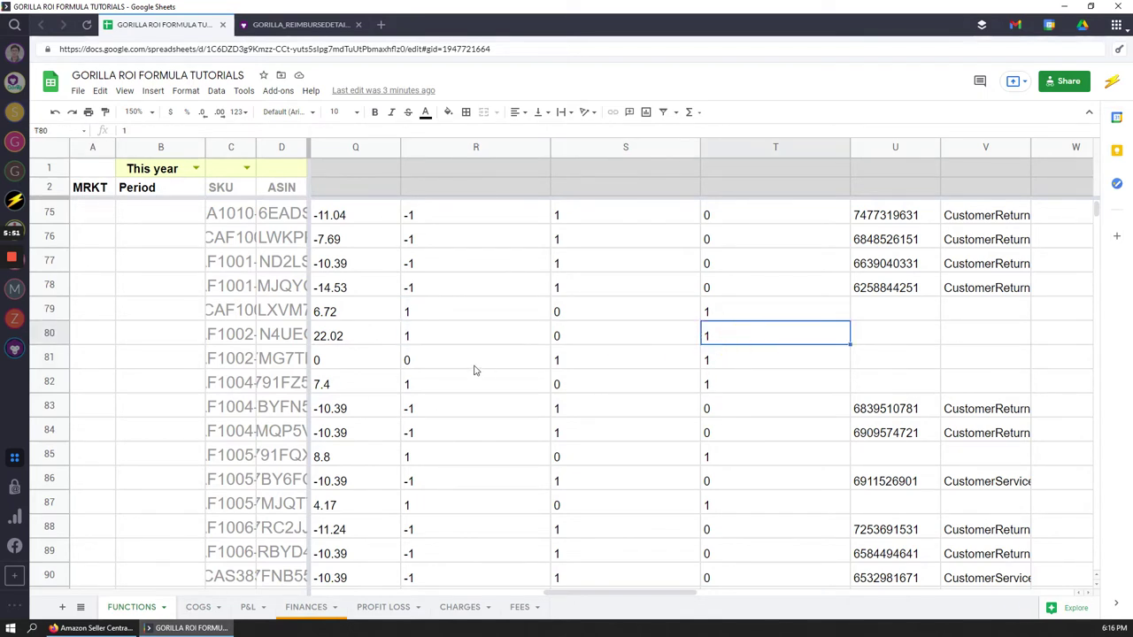
Check the three reimbursed quantities of the Damaged_Warehouse entry in row 81, columns R to T.
click(488, 365)
drag(487, 364, 749, 358)
click(601, 359)
click(479, 362)
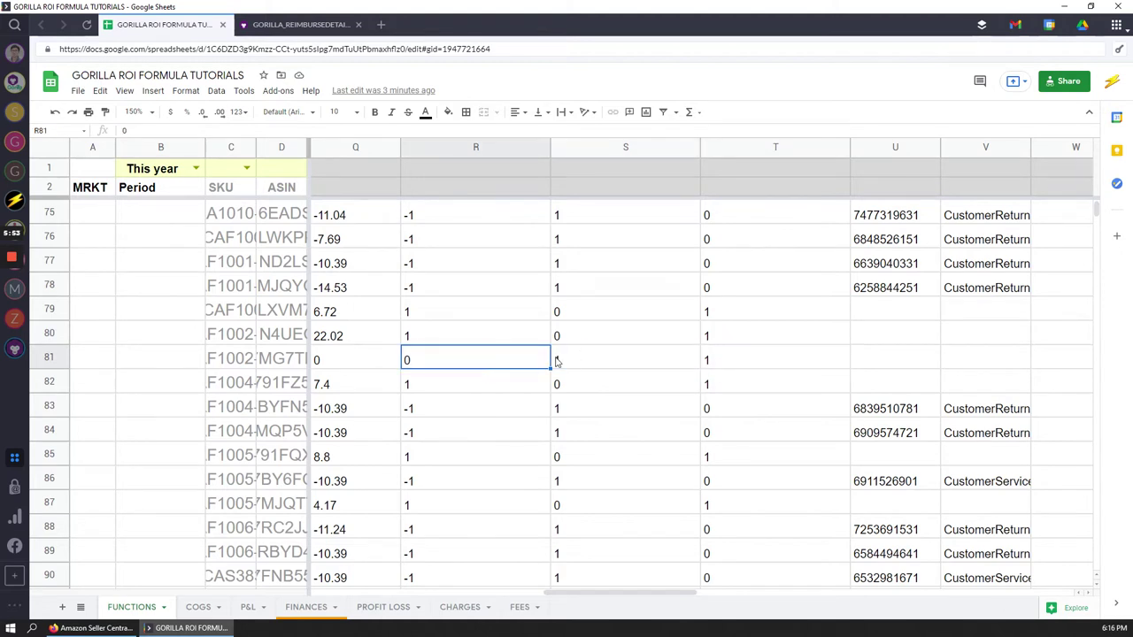
click(617, 362)
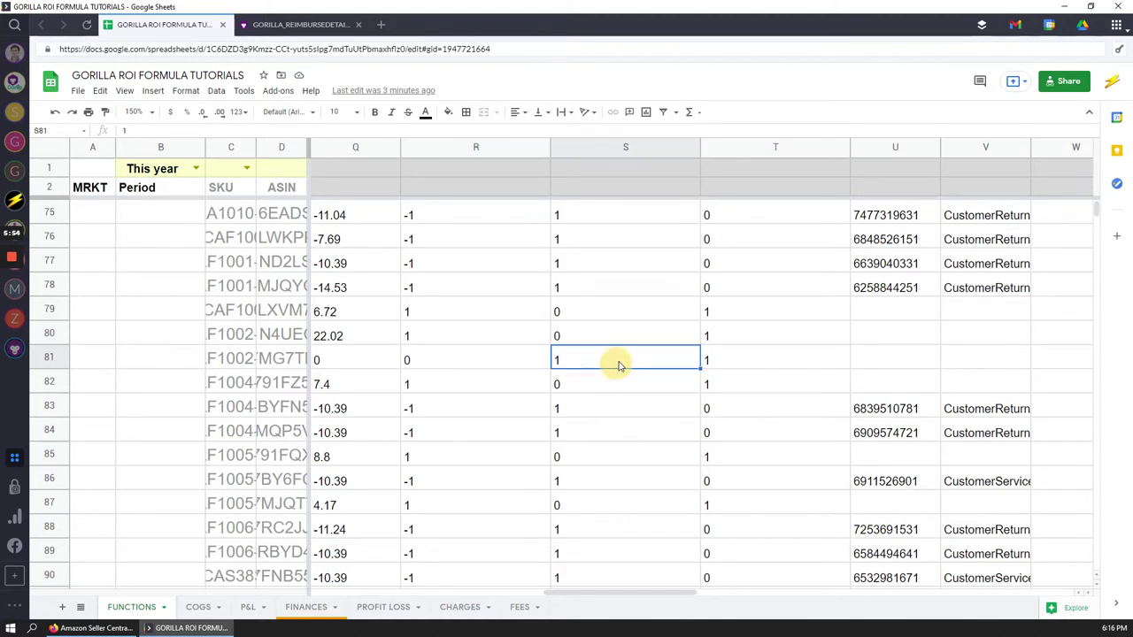
click(725, 368)
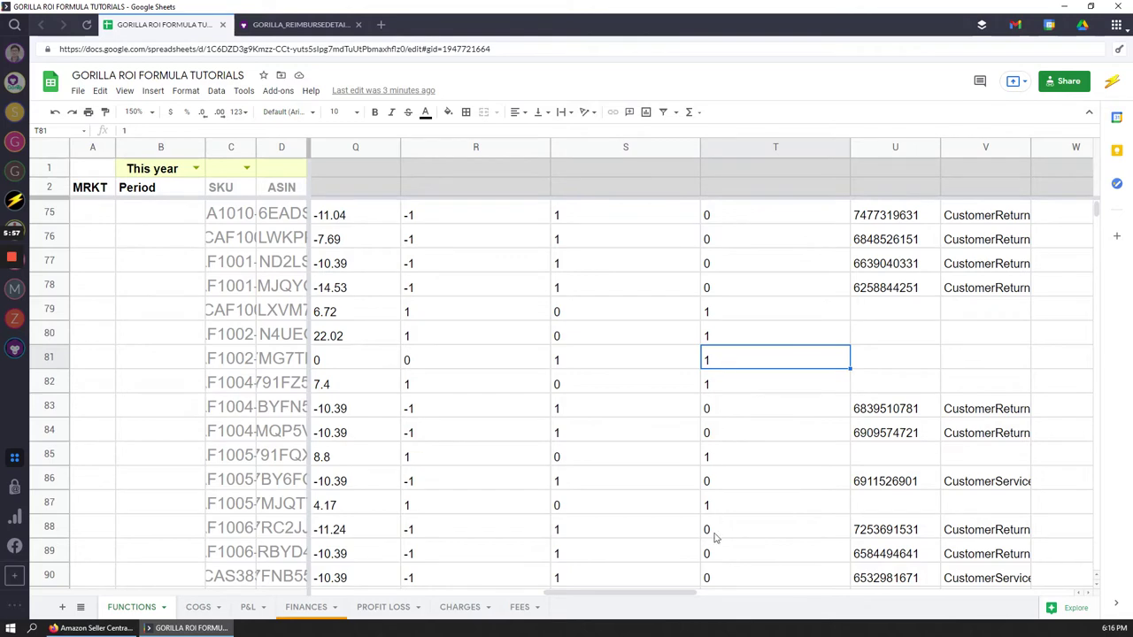
Return to the start of the report and look over its column headers, including Reason in M3.
drag(690, 591, 390, 584)
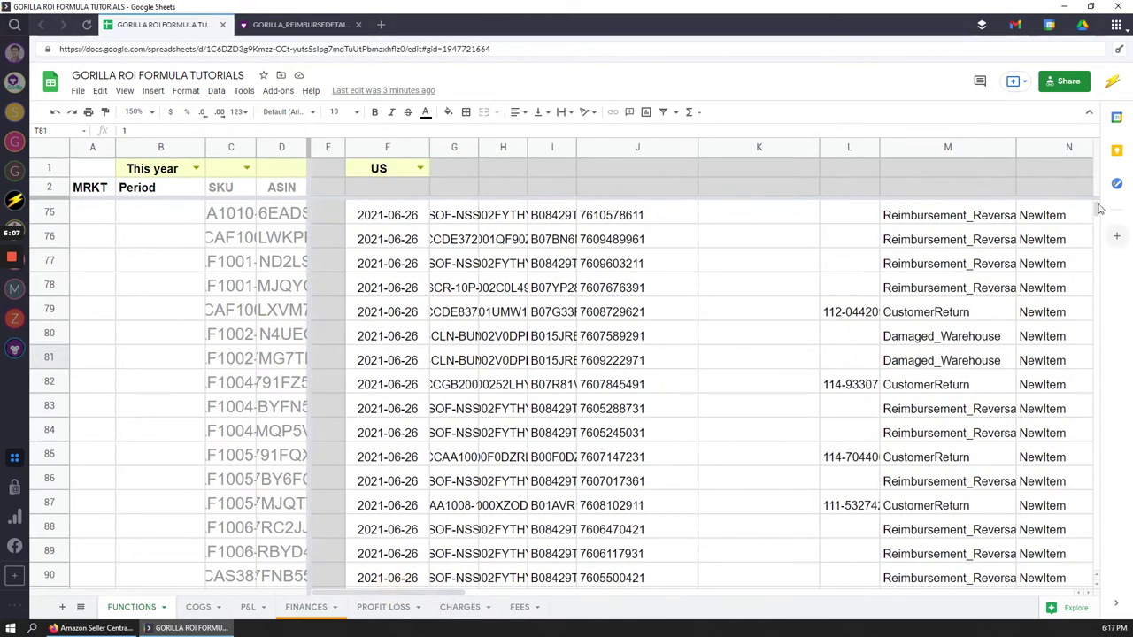
drag(1095, 209, 1097, 193)
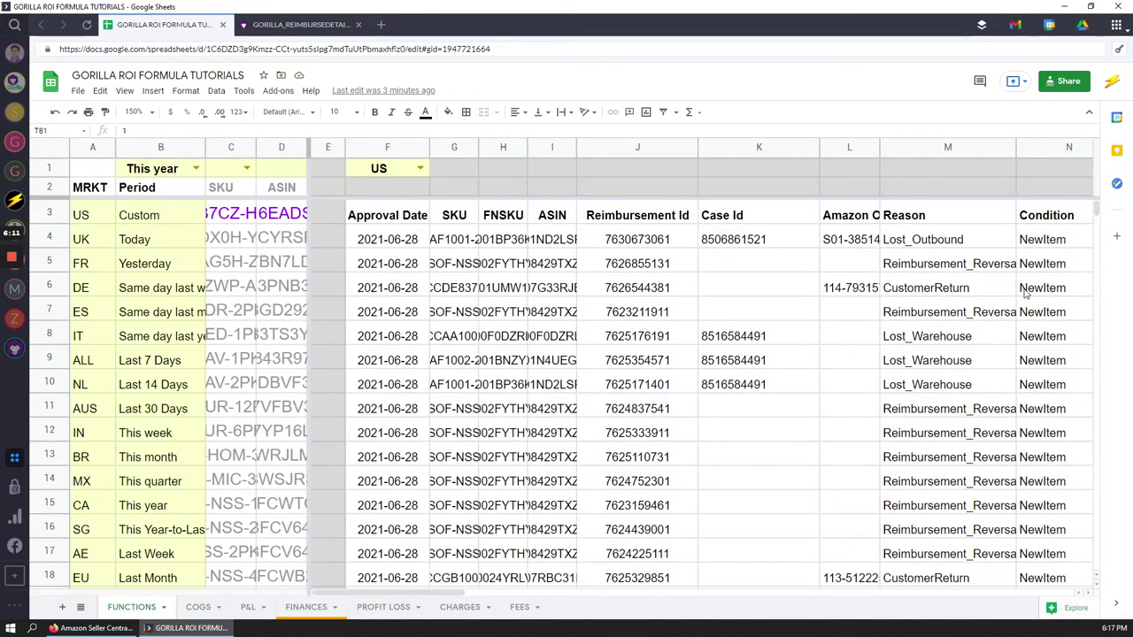
drag(417, 598, 473, 598)
click(664, 215)
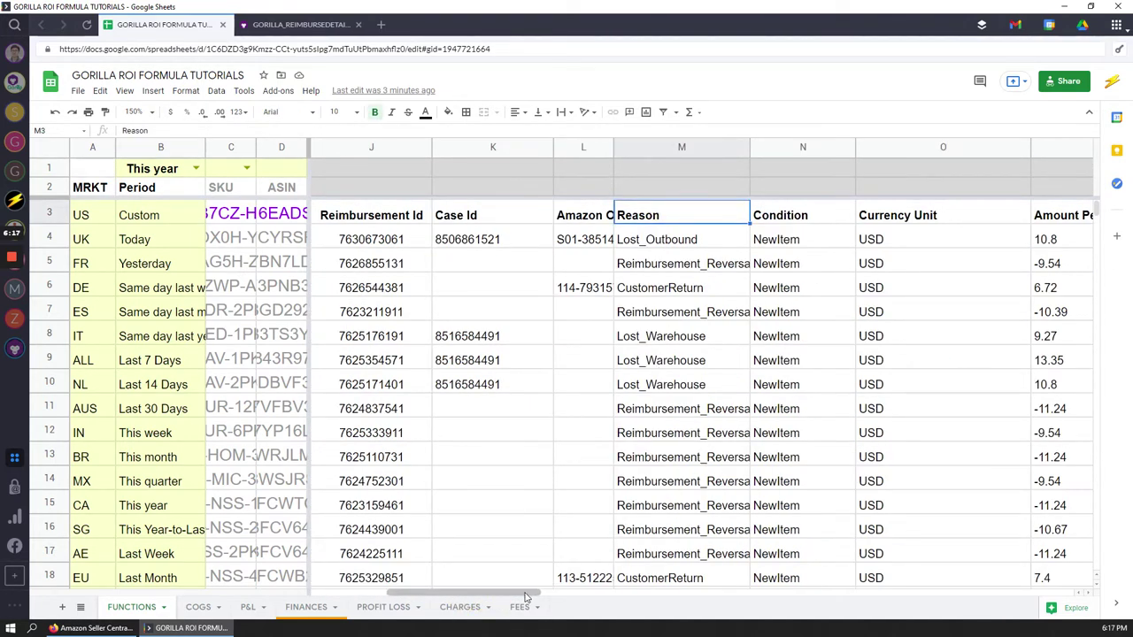
drag(528, 598, 451, 589)
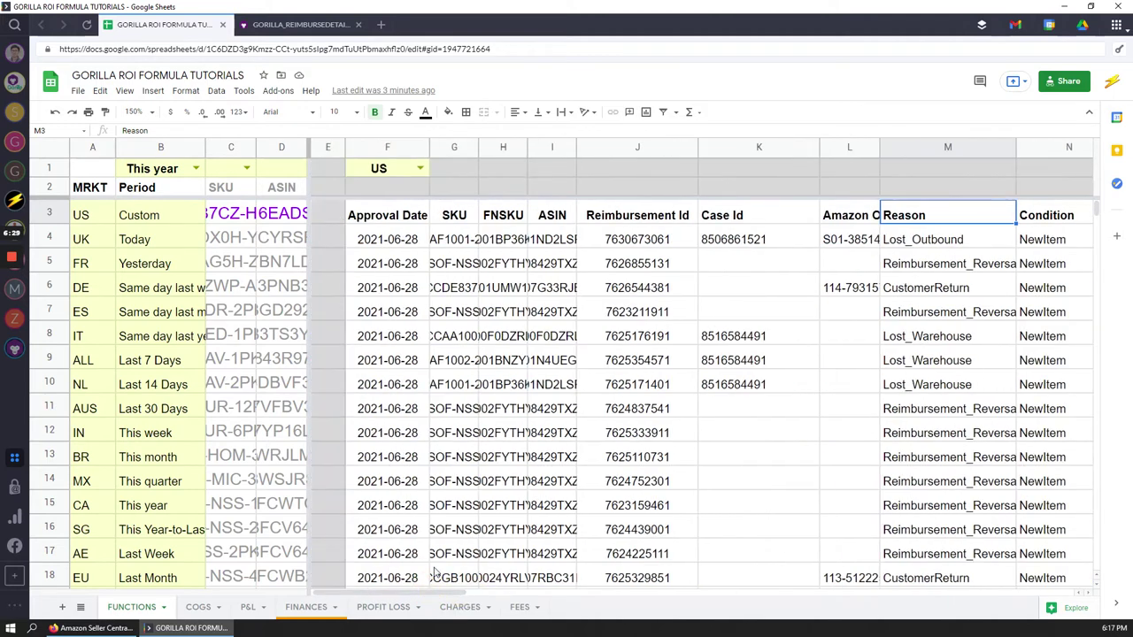
Replace the "last 30 days" period in F3's GORILLA_REIMBURSEDETAILS formula with a reference to cell B1.
click(413, 221)
double_click(413, 222)
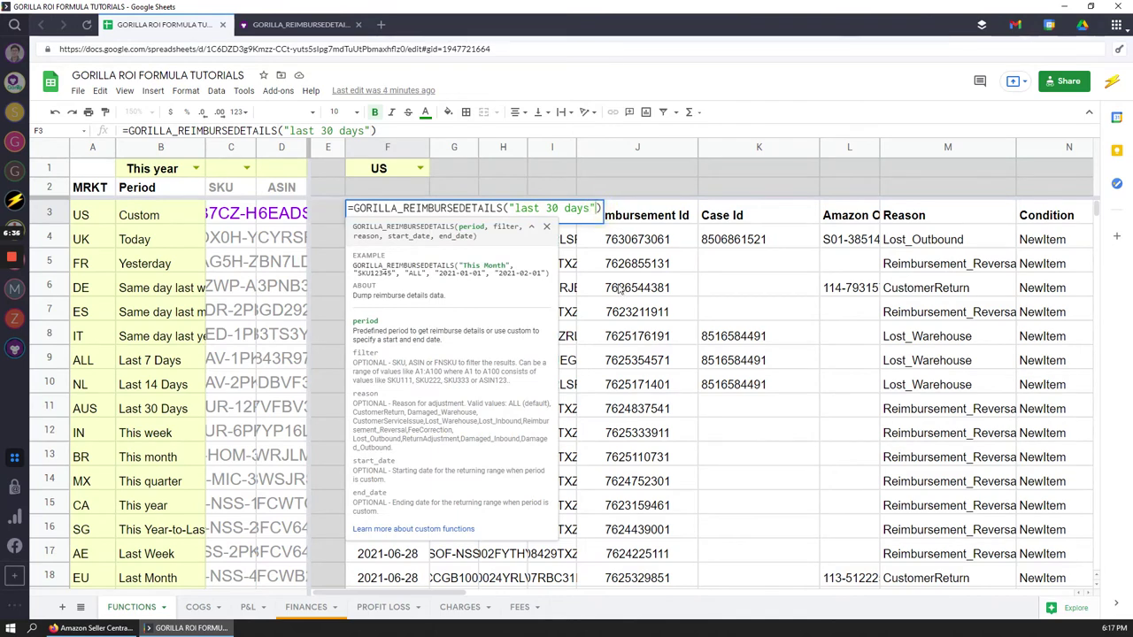
key(BackSpace)
key(BackSpace)
key(BackSpace)
key(BackSpace)
key(BackSpace)
key(BackSpace)
key(BackSpace)
key(BackSpace)
key(BackSpace)
key(BackSpace)
key(BackSpace)
key(BackSpace)
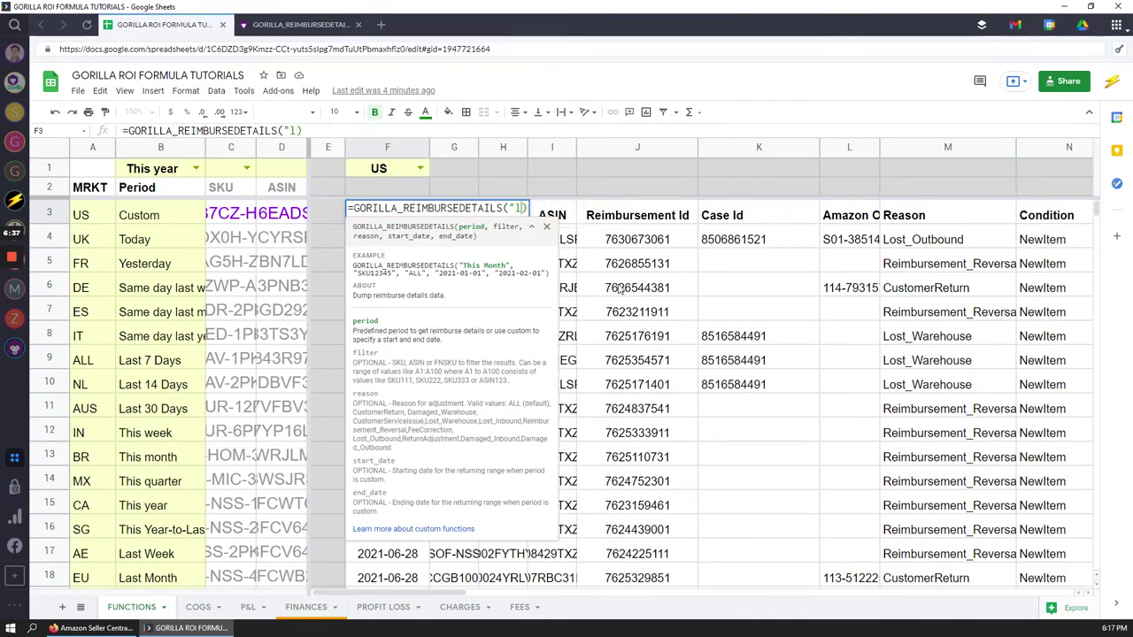
key(BackSpace)
key(BackSpace)
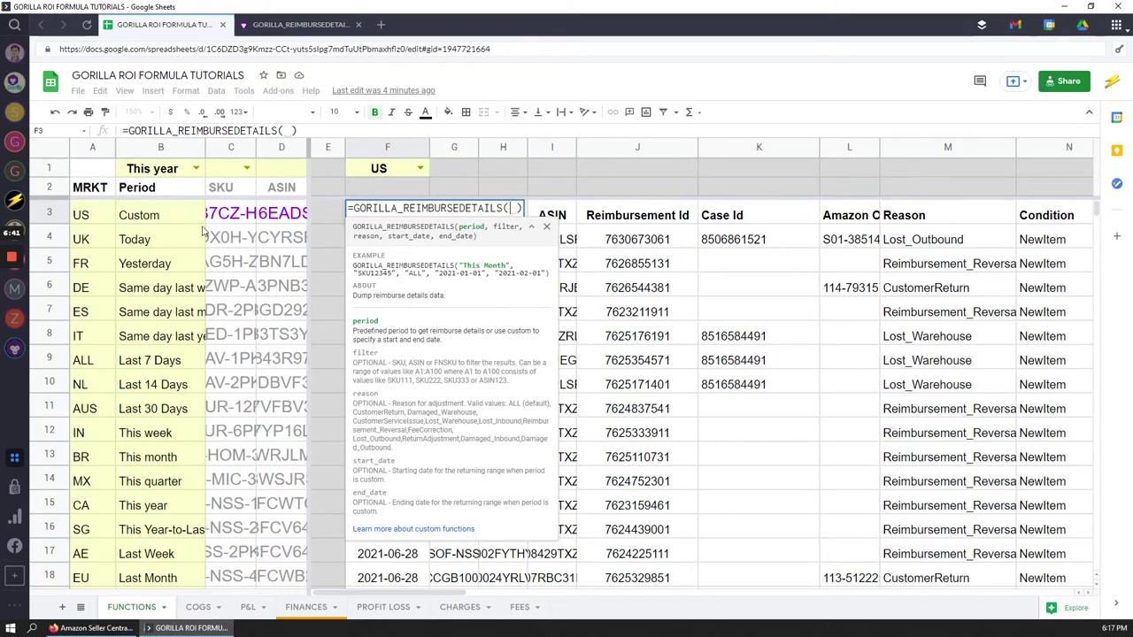
click(162, 176)
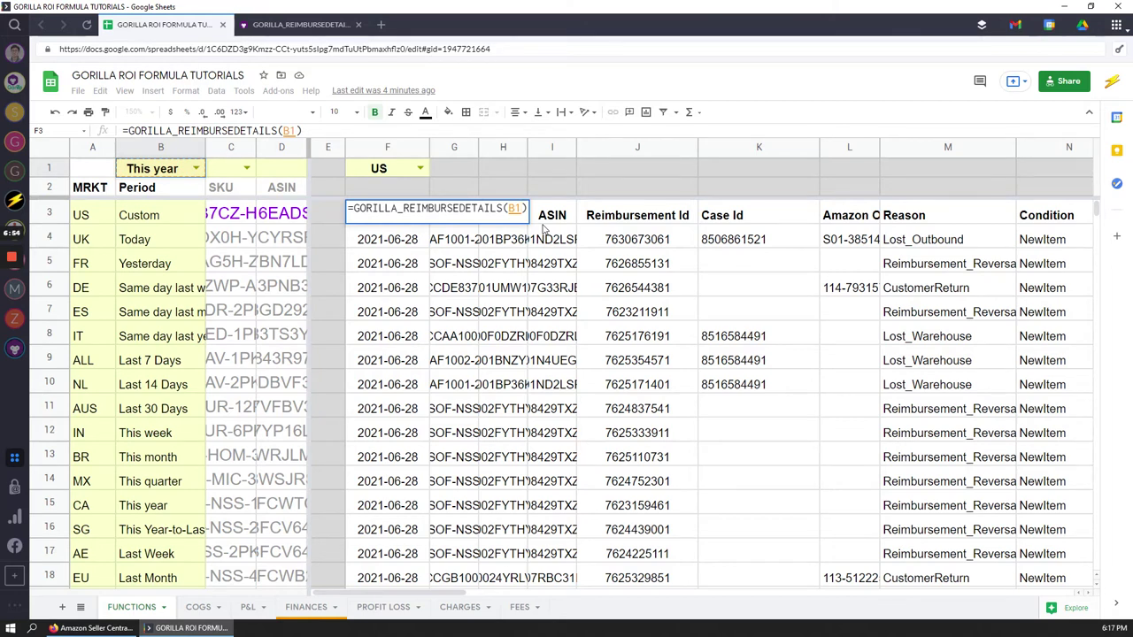
Add the SKU in C3 as the formula's filter argument, leave out the reason argument, and apply the formula.
text(,)
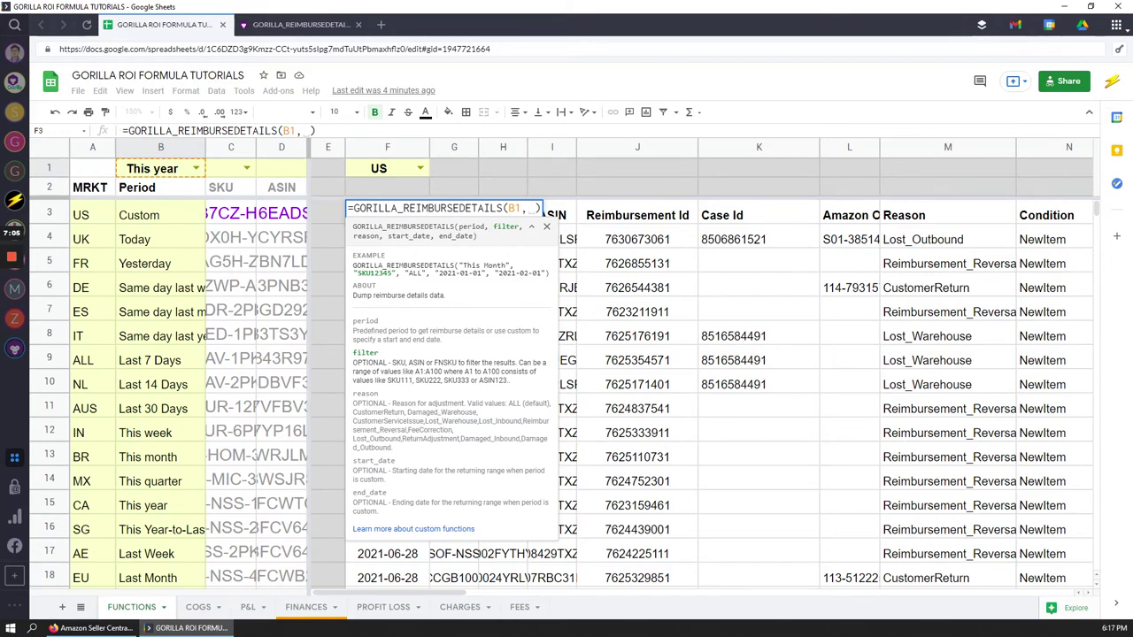
click(235, 222)
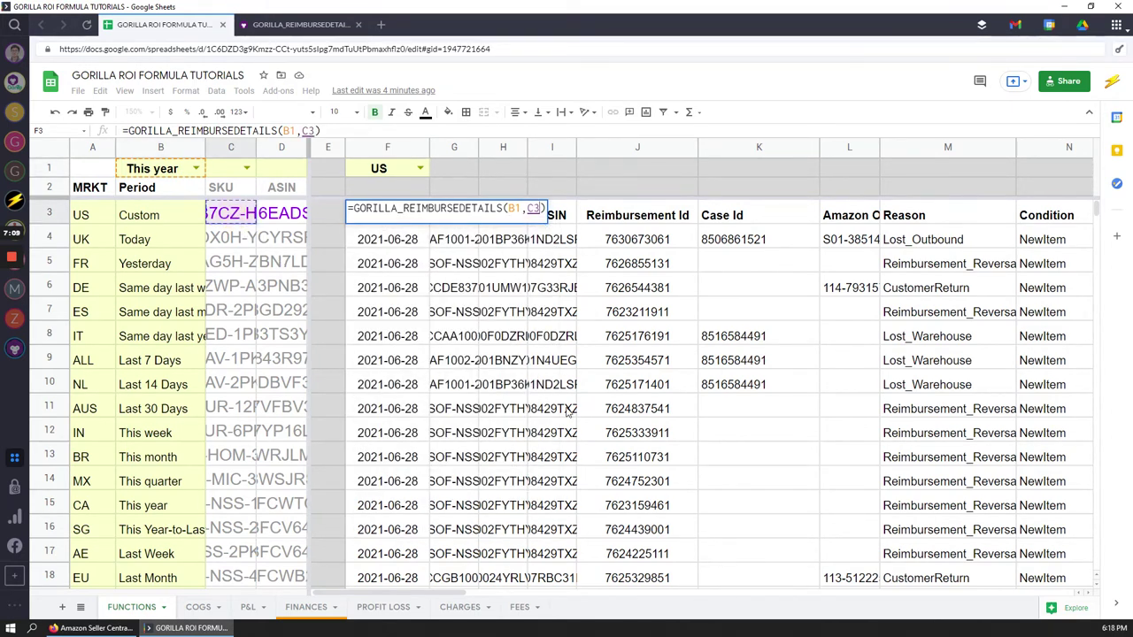
text(,)
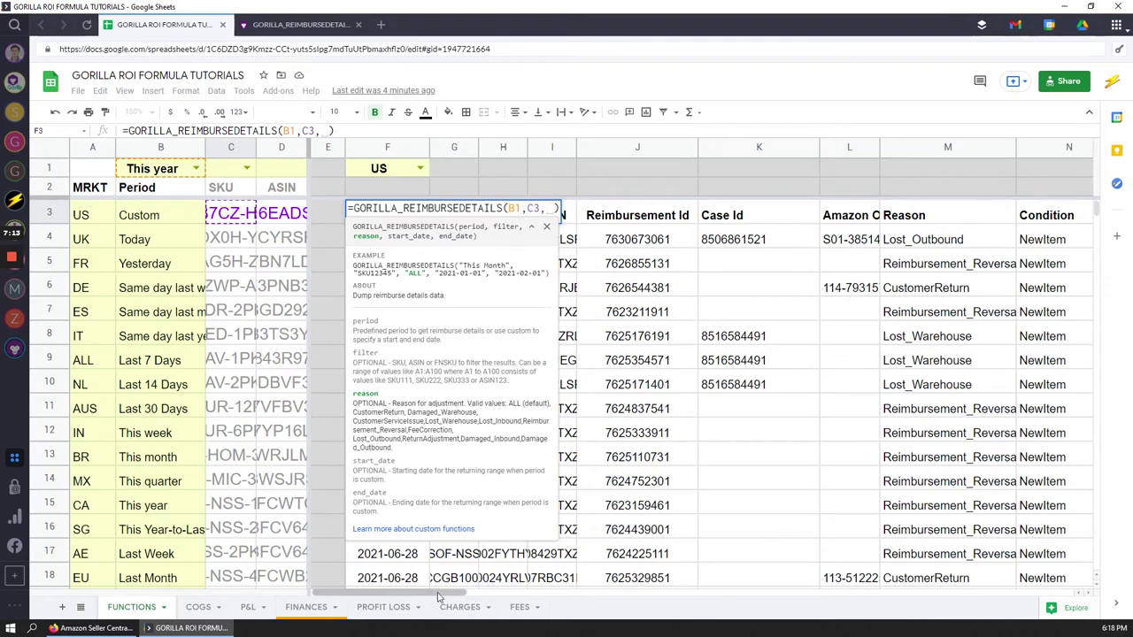
key(BackSpace)
key(BackSpace)
text())
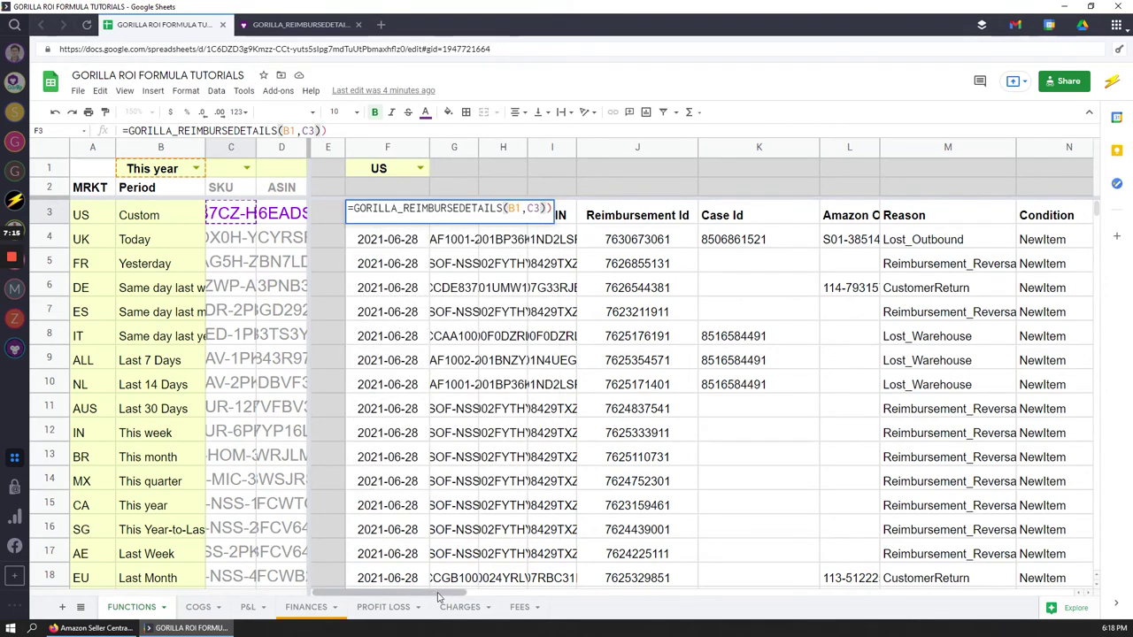
key(Return)
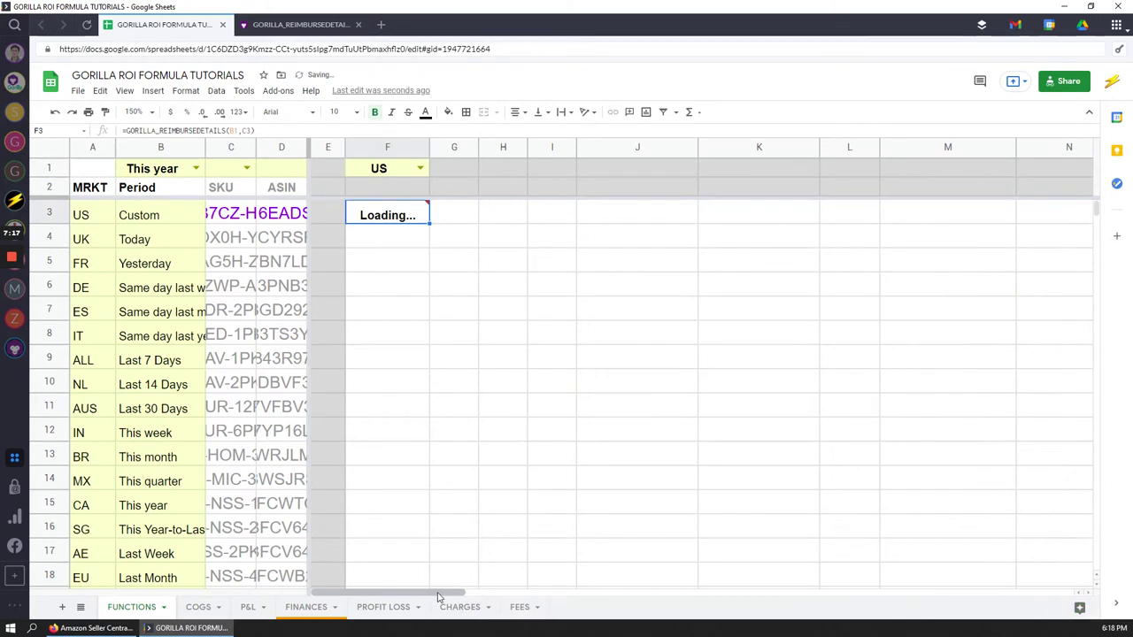
Replace the C3 filter in F3's formula with the SKU range C4:C16 and apply it.
mouse_move(392, 218)
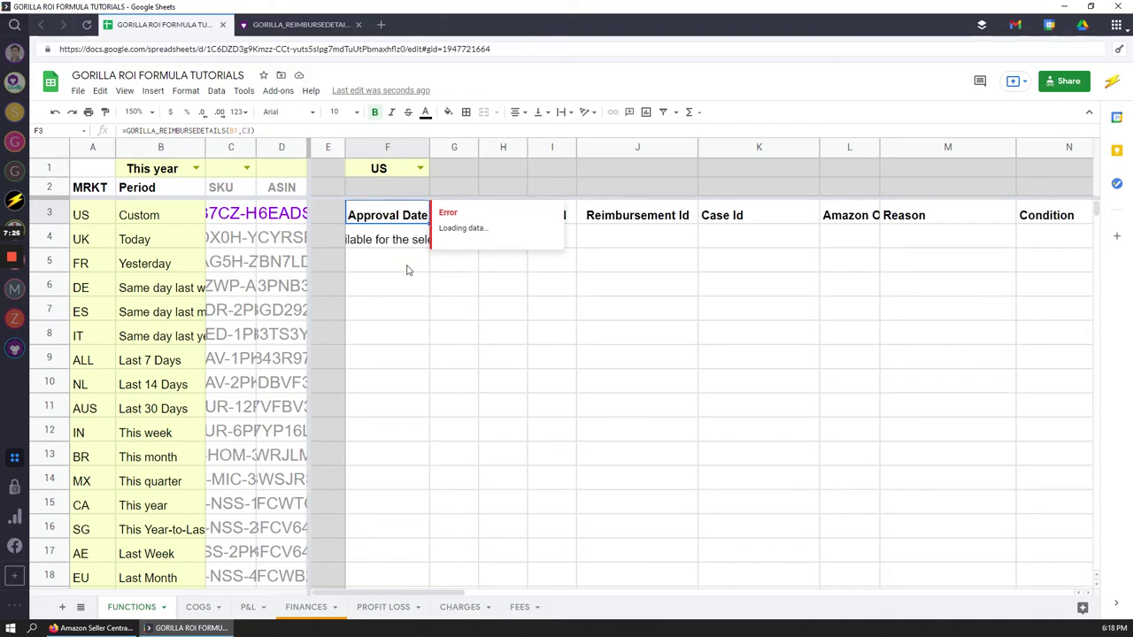
click(398, 240)
click(395, 220)
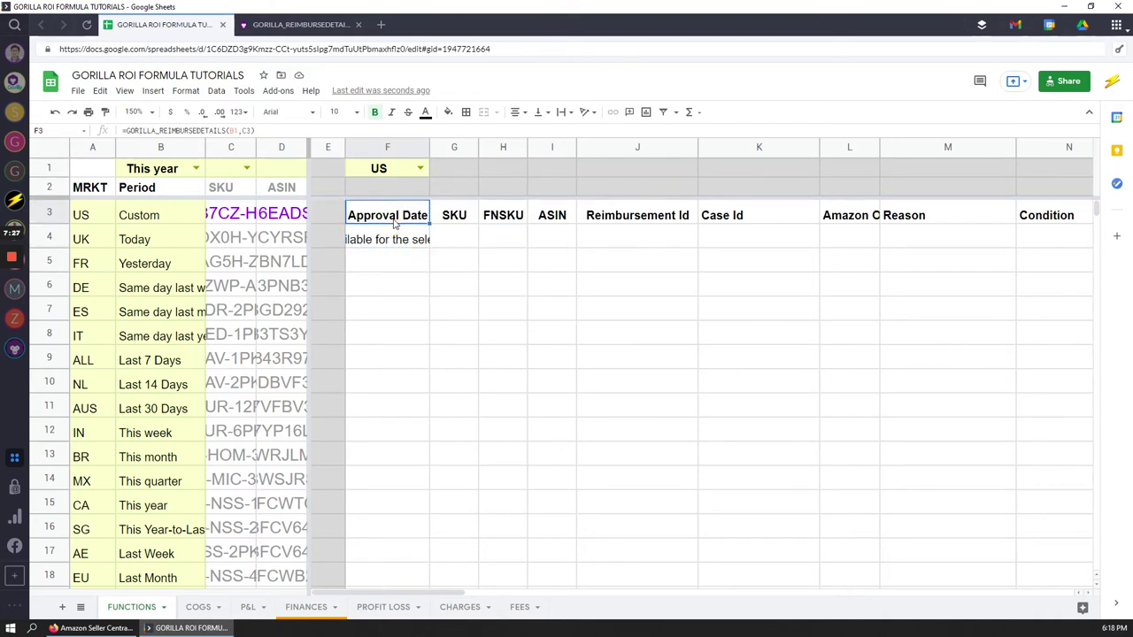
double_click(396, 223)
double_click(531, 208)
key(BackSpace)
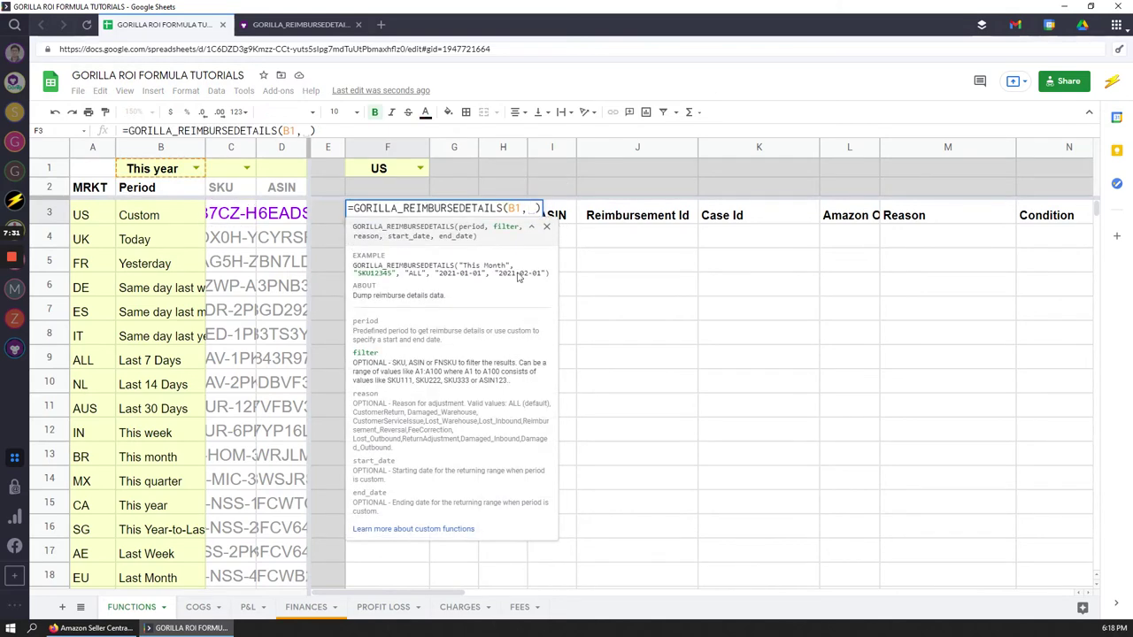
drag(230, 239, 228, 514)
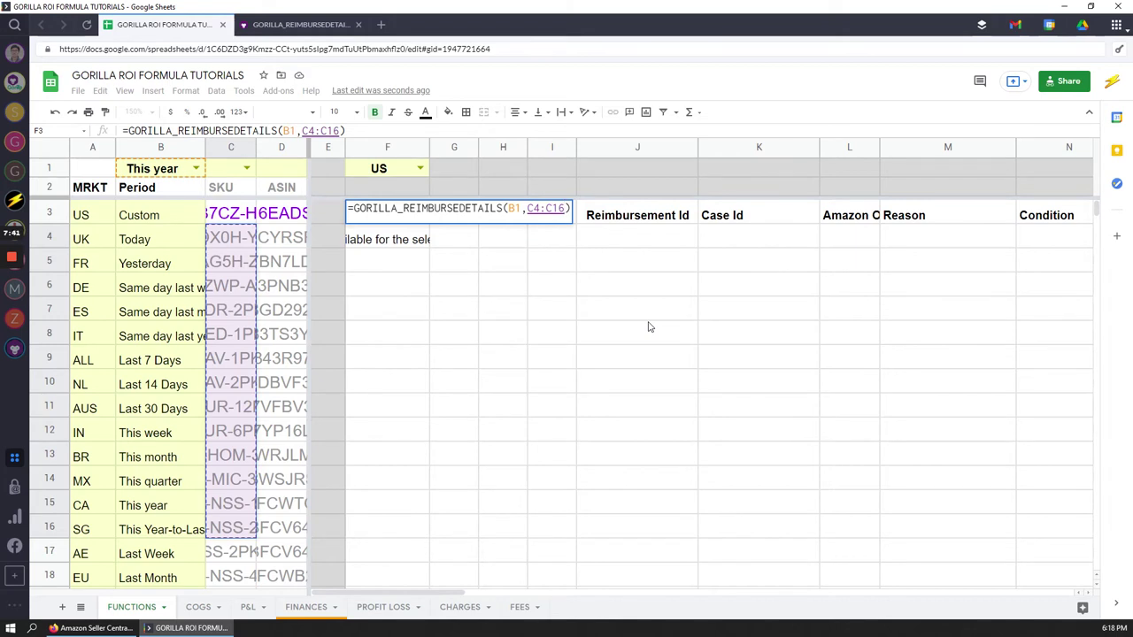
key(Return)
key(Up)
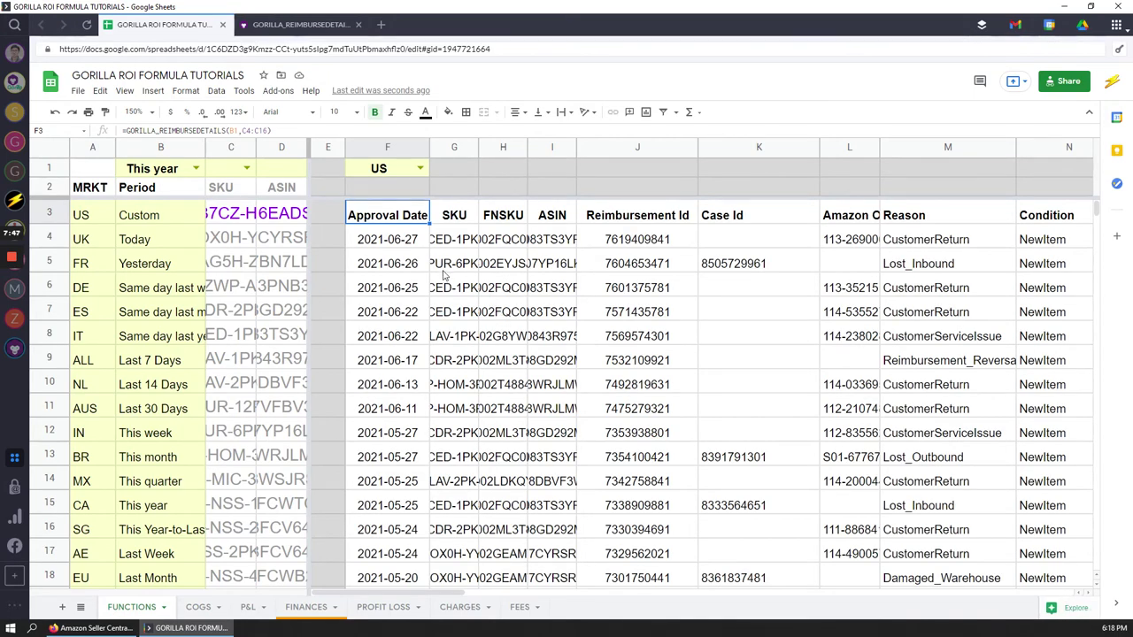
Check the references in F3's formula and look through the filtered reimbursement rows to the end of the report.
key(Return)
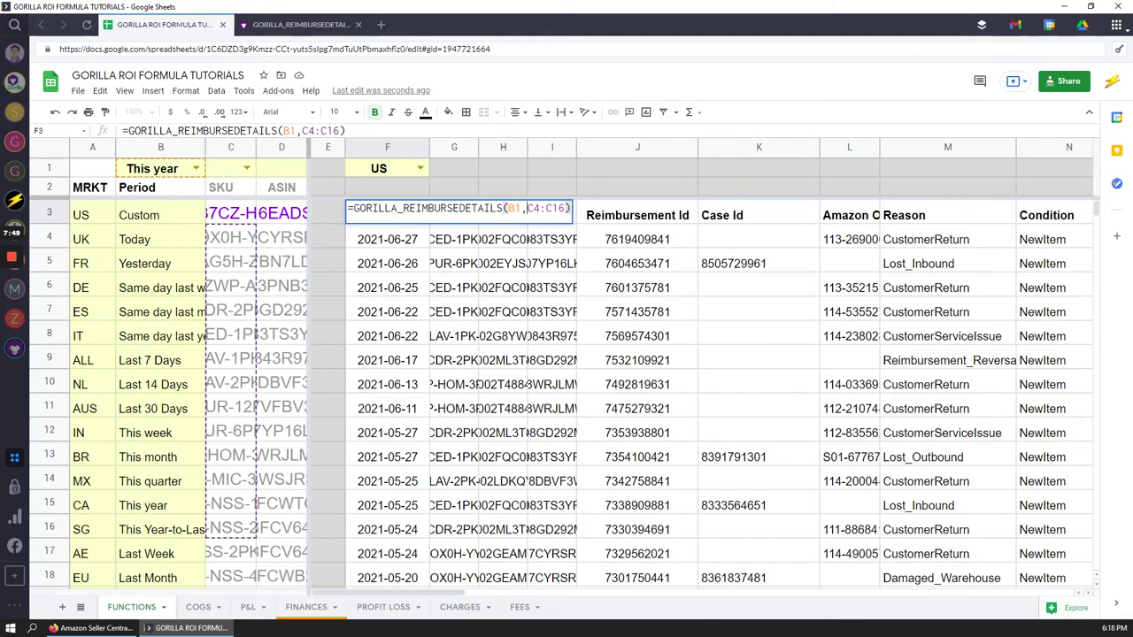
key(Escape)
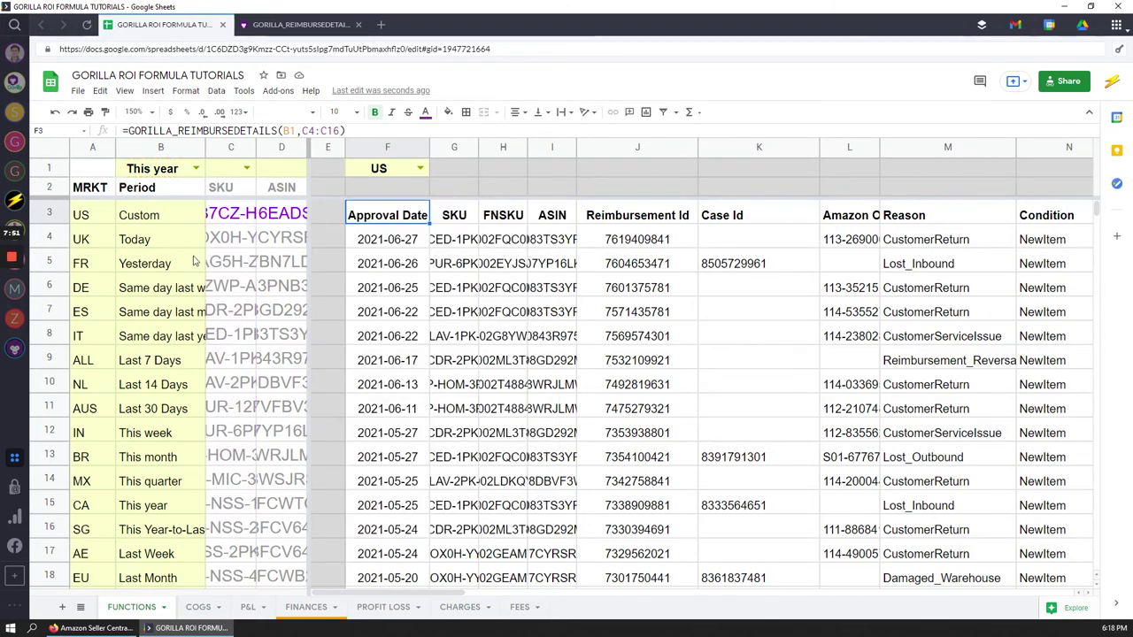
key(Return)
key(Escape)
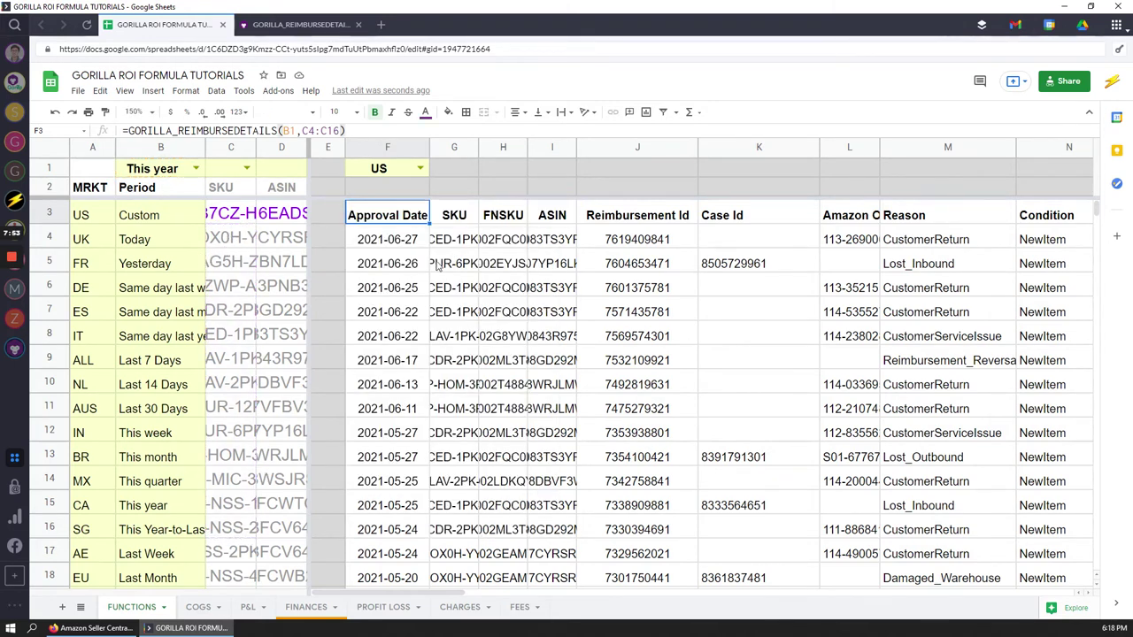
scroll(571, 403, down, 20)
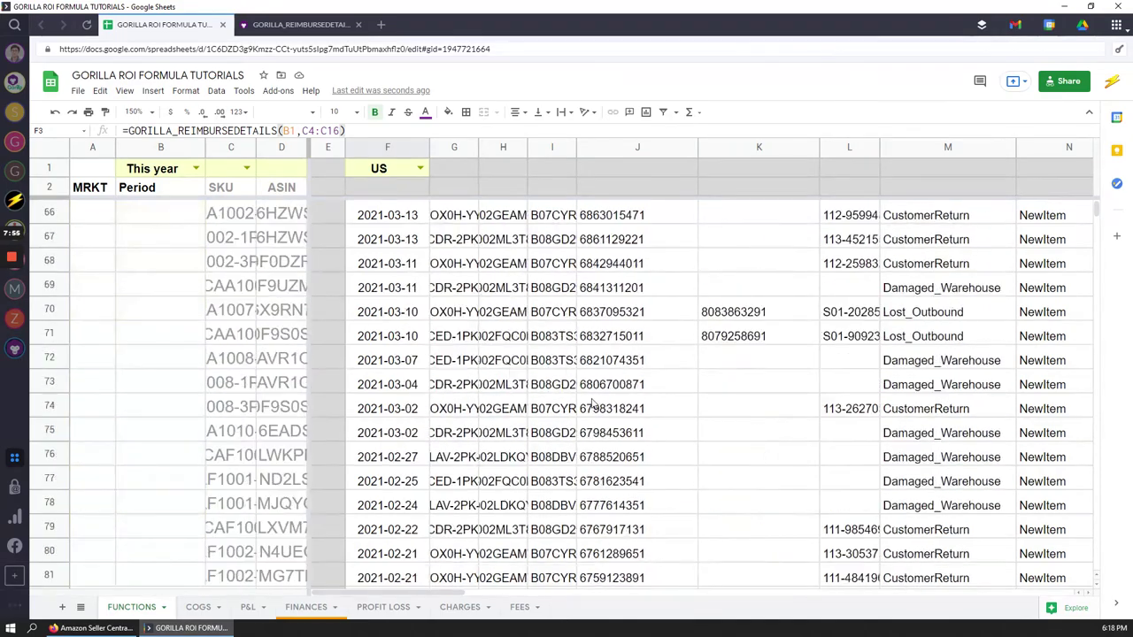
scroll(509, 403, down, 5)
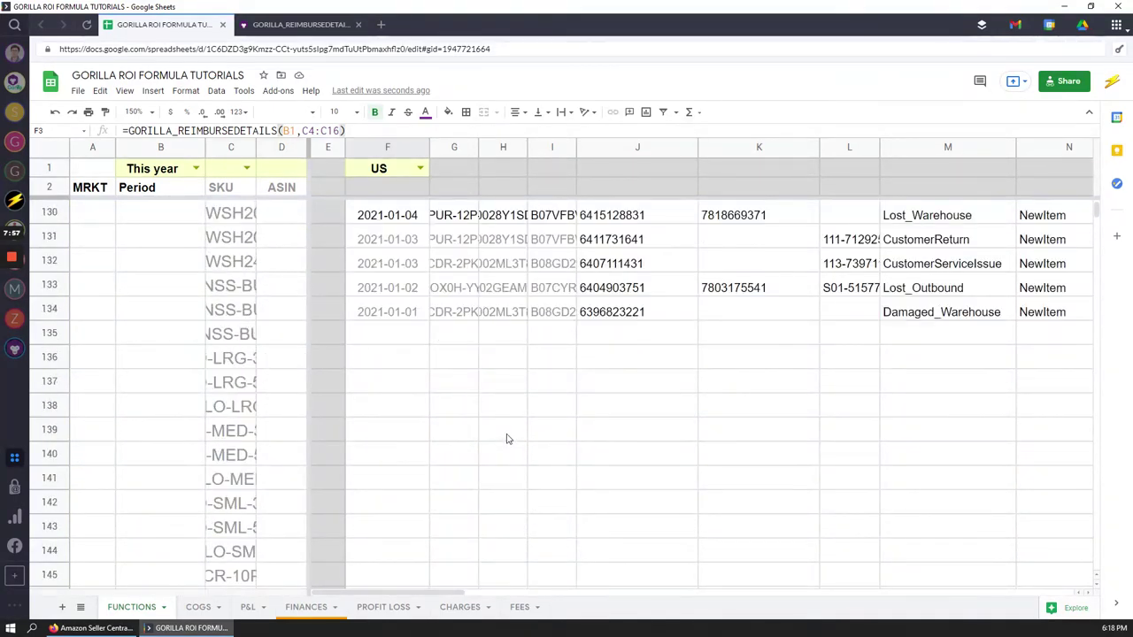
Return to the beginning of the reimbursement report and copy the Lost_Inbound reason text from cell M5.
scroll(505, 437, up, 4)
scroll(472, 448, up, 20)
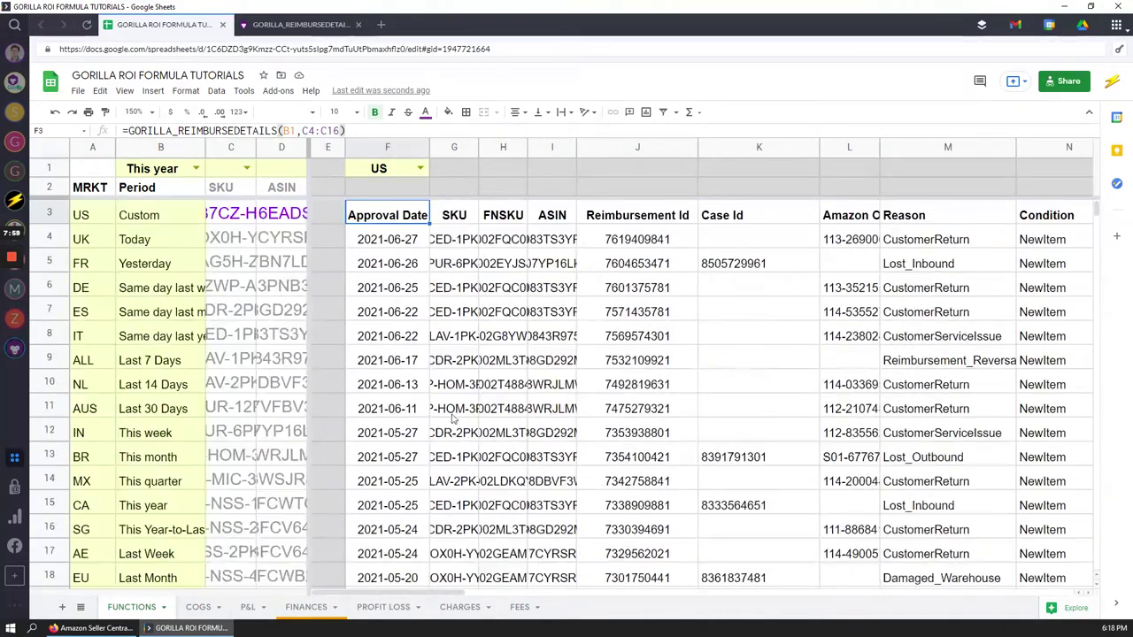
click(406, 247)
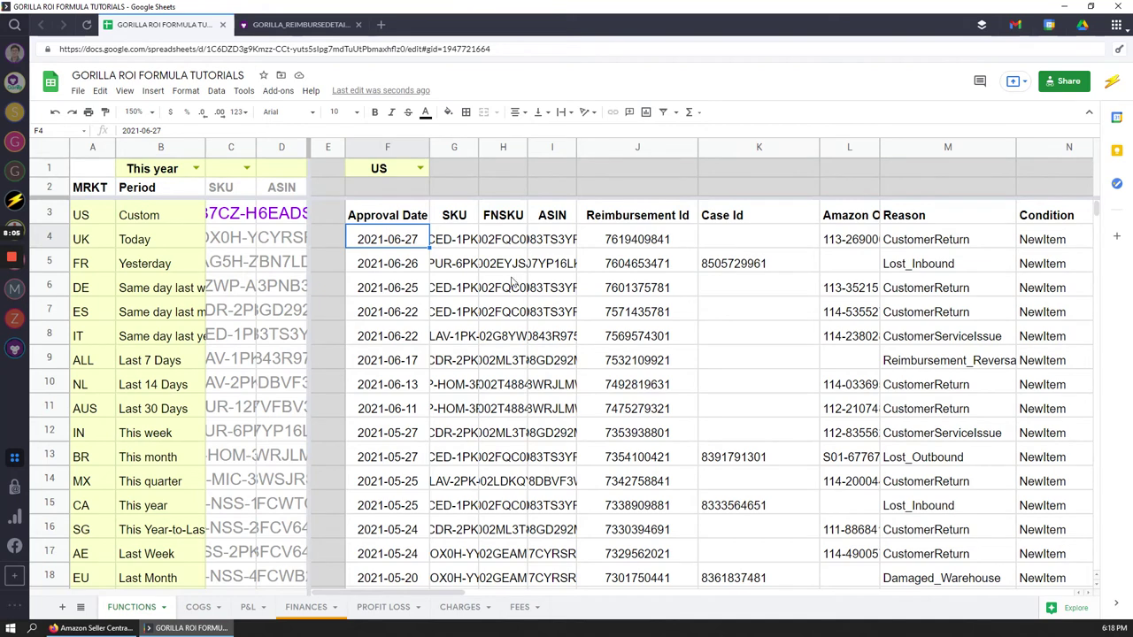
click(736, 245)
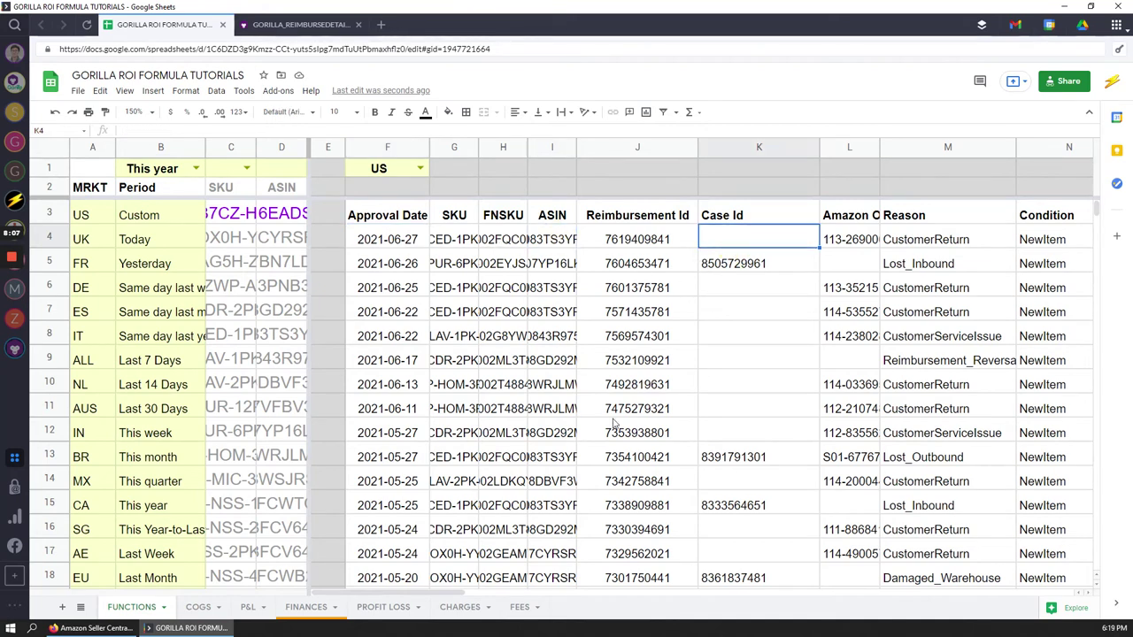
click(885, 267)
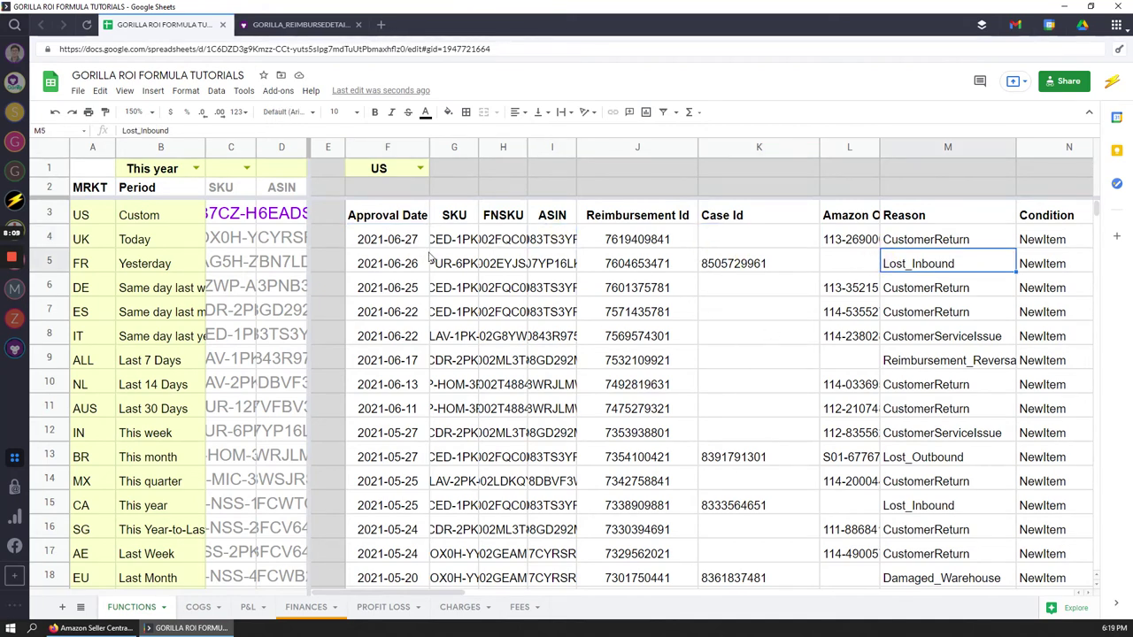
double_click(929, 262)
drag(954, 256, 794, 258)
key(ctrl+c)
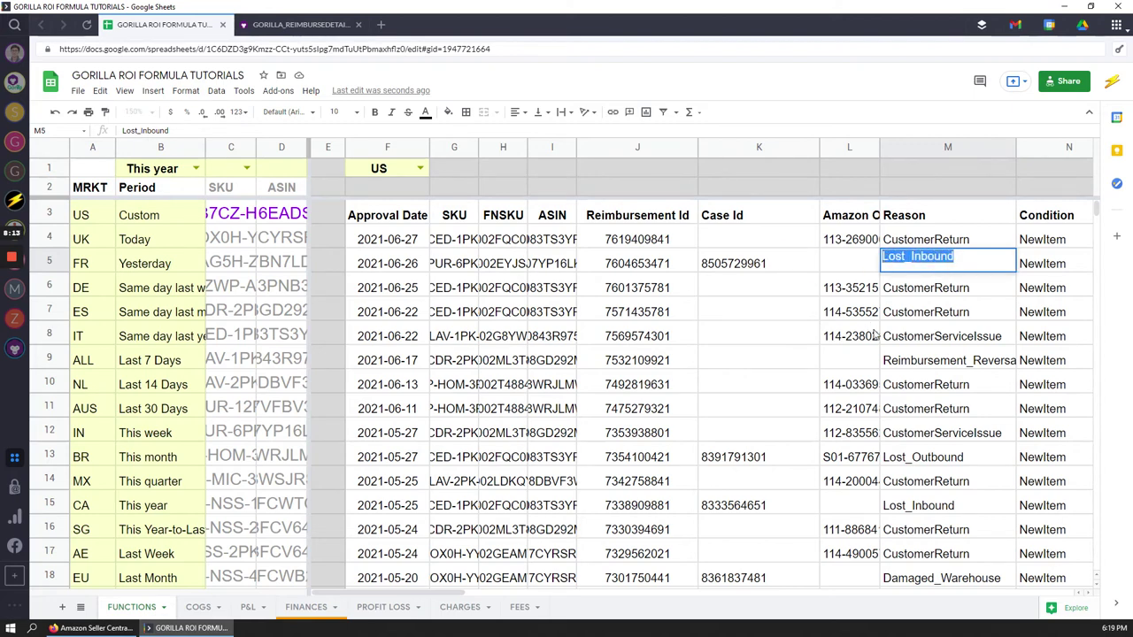
Add "Lost_Inbound" as the reason argument after C4:C16 in F3's GORILLA_REIMBURSEDETAILS formula and apply it.
key(Escape)
double_click(399, 218)
text(,)
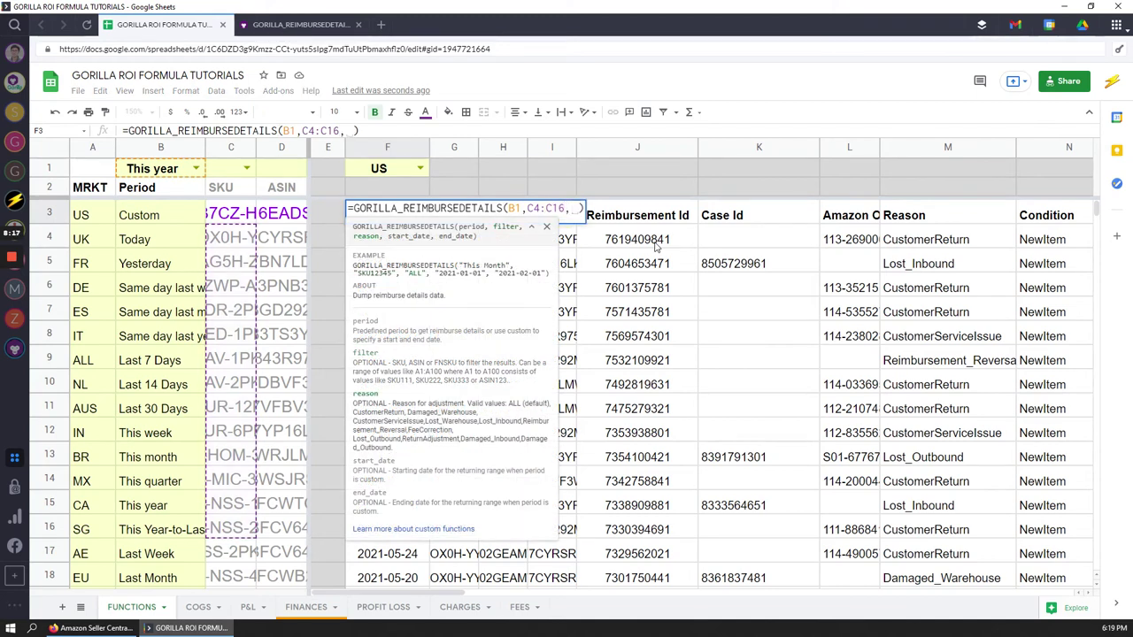
key(BackSpace)
text(")
key(ctrl+v)
text(")
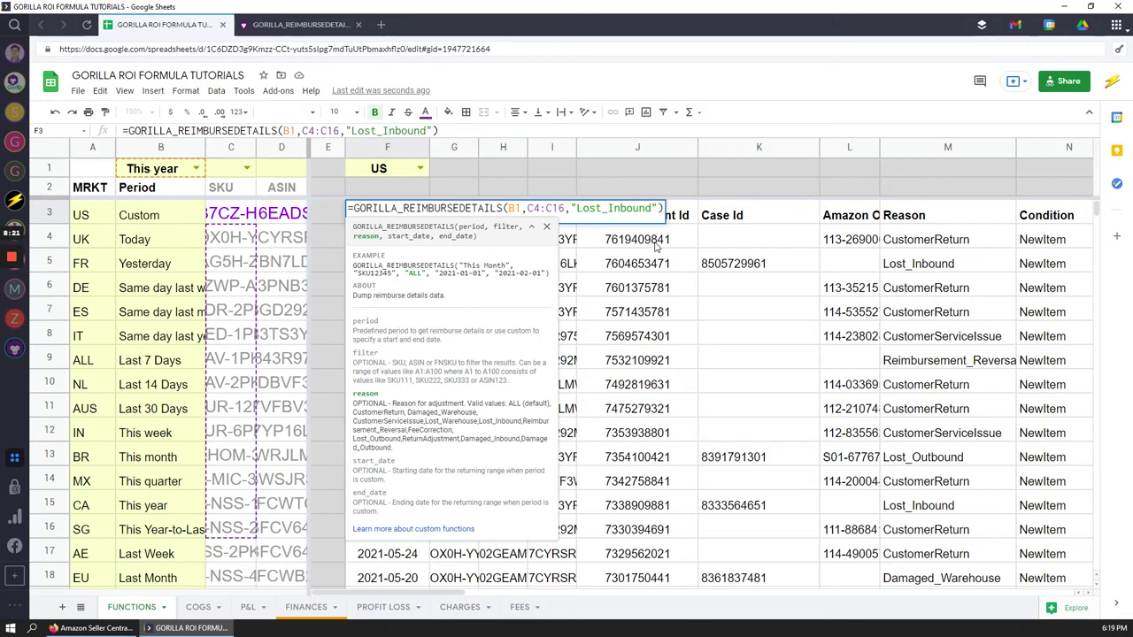
key(Return)
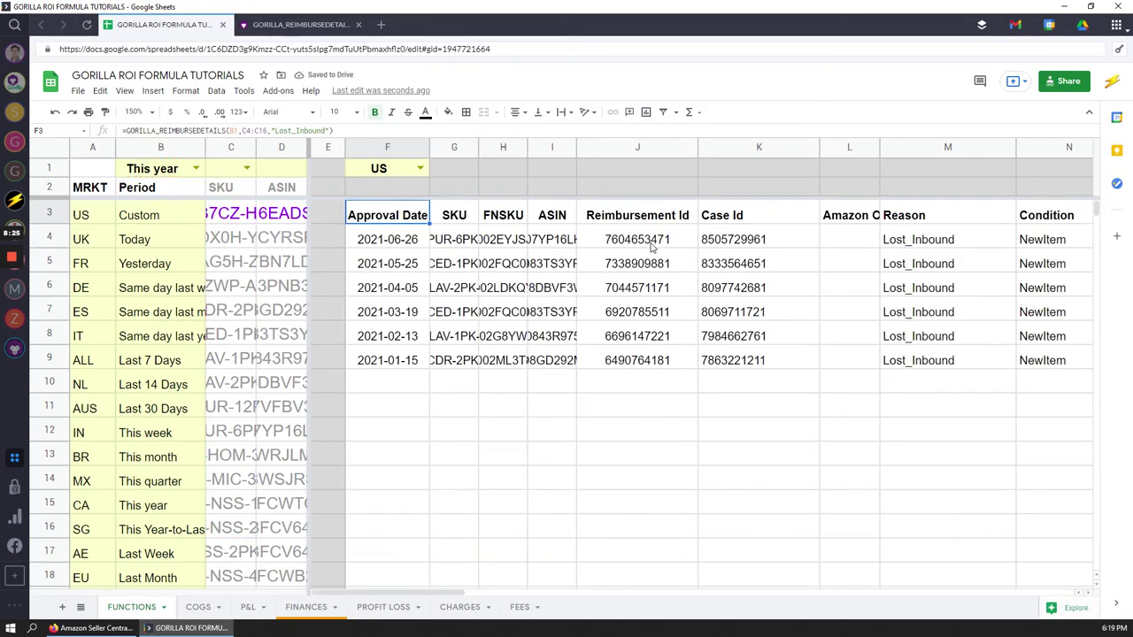
Check the Reason column of the filtered reimbursement report.
drag(940, 227, 947, 433)
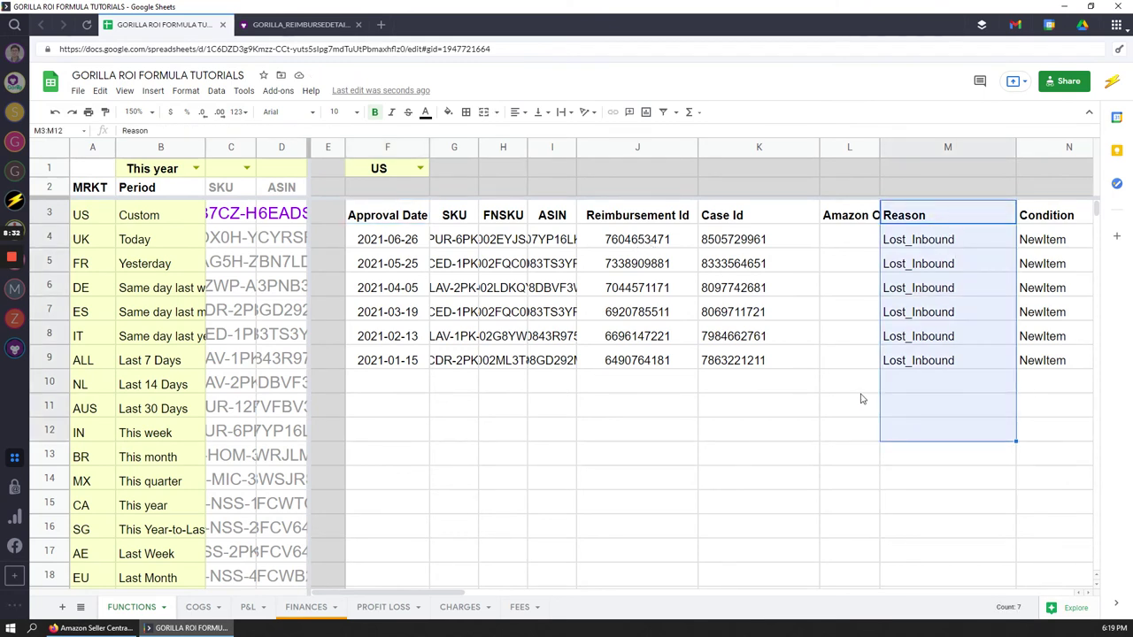
click(861, 399)
click(845, 509)
drag(451, 598, 408, 584)
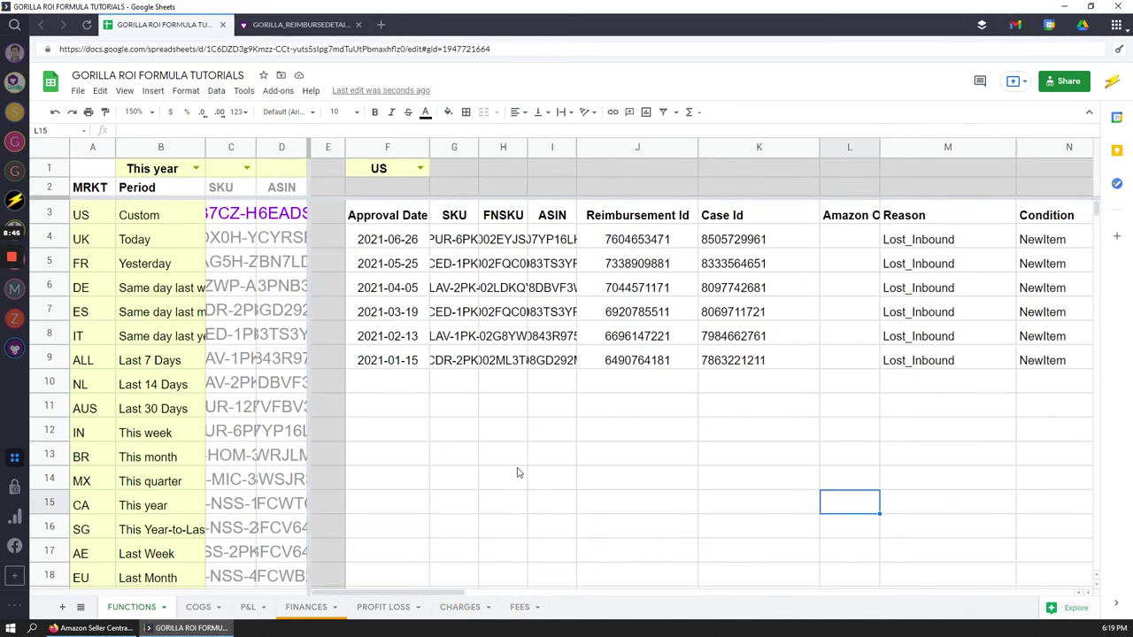
click(395, 221)
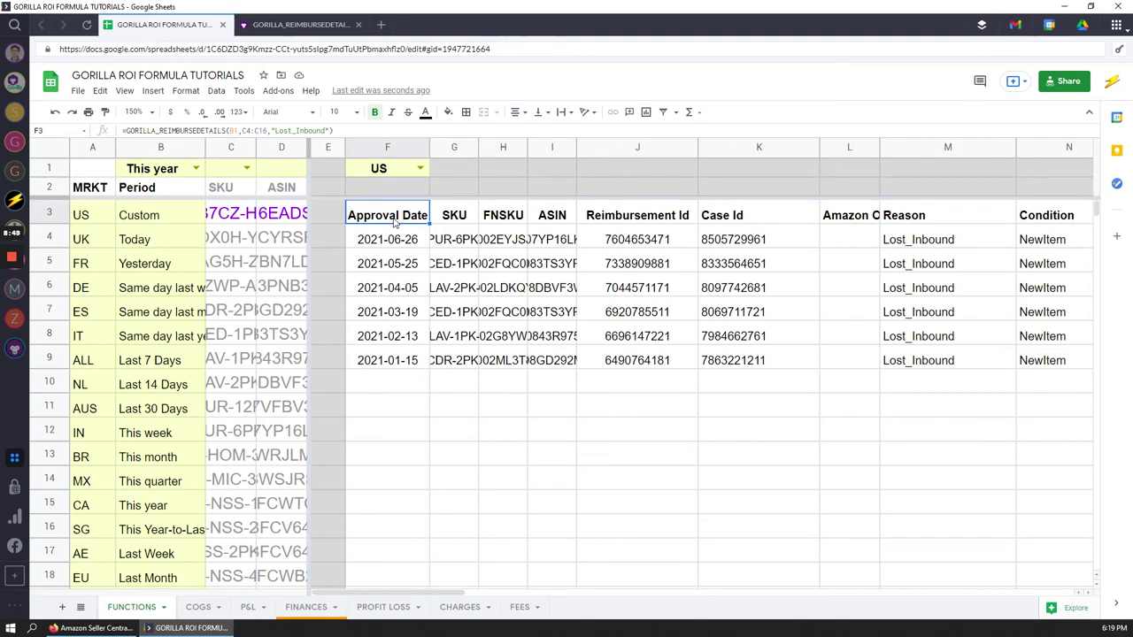
double_click(395, 221)
click(159, 171)
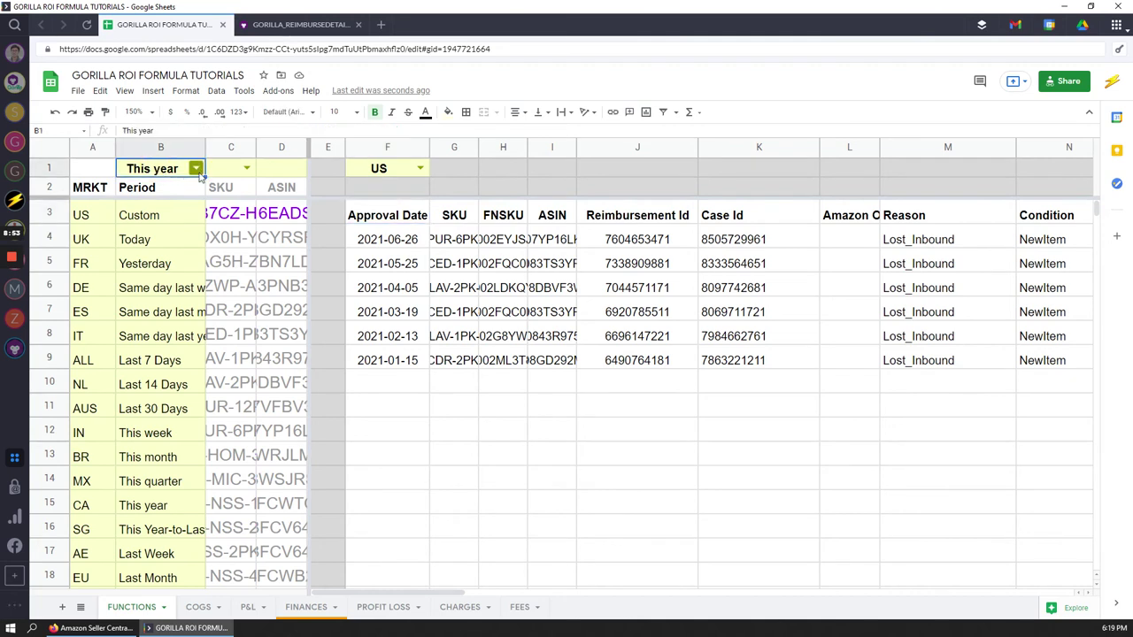
click(196, 168)
click(195, 168)
Enter the start date 2021-01-01 in cell H2 and the end date 2021-01-13 in cell I2.
click(511, 186)
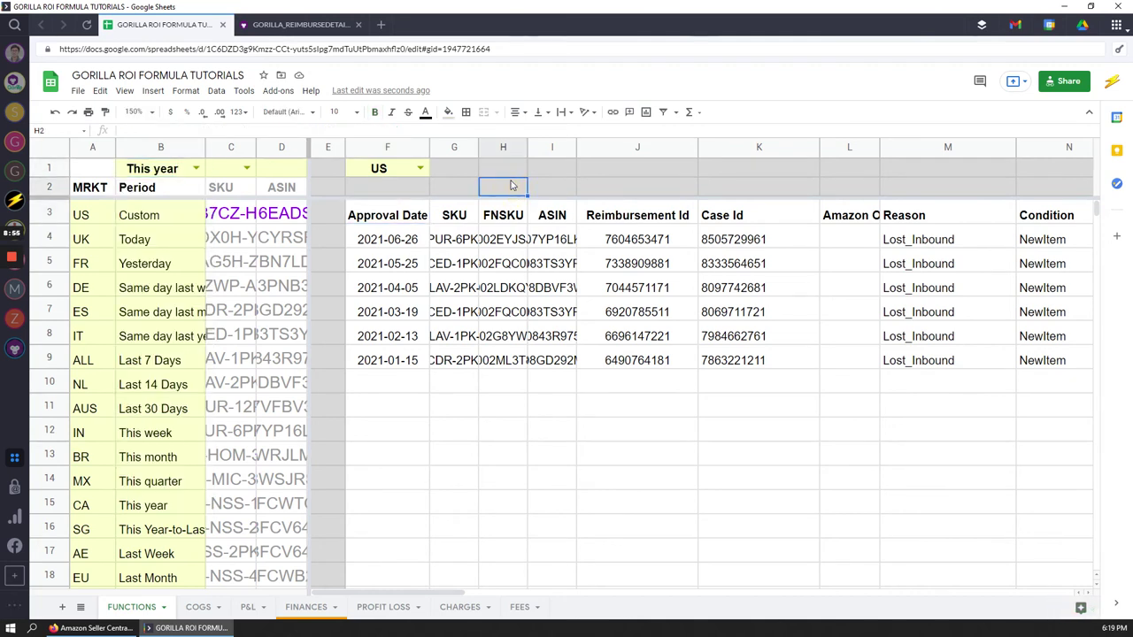
text(2021-01-01)
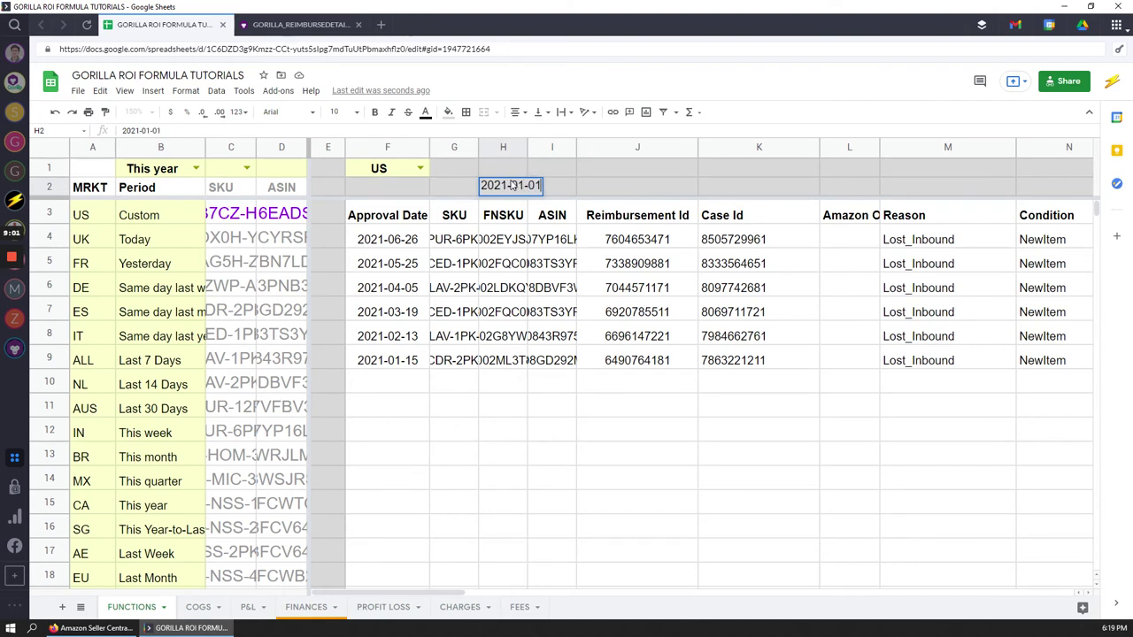
key(Tab)
text(2021-01-13)
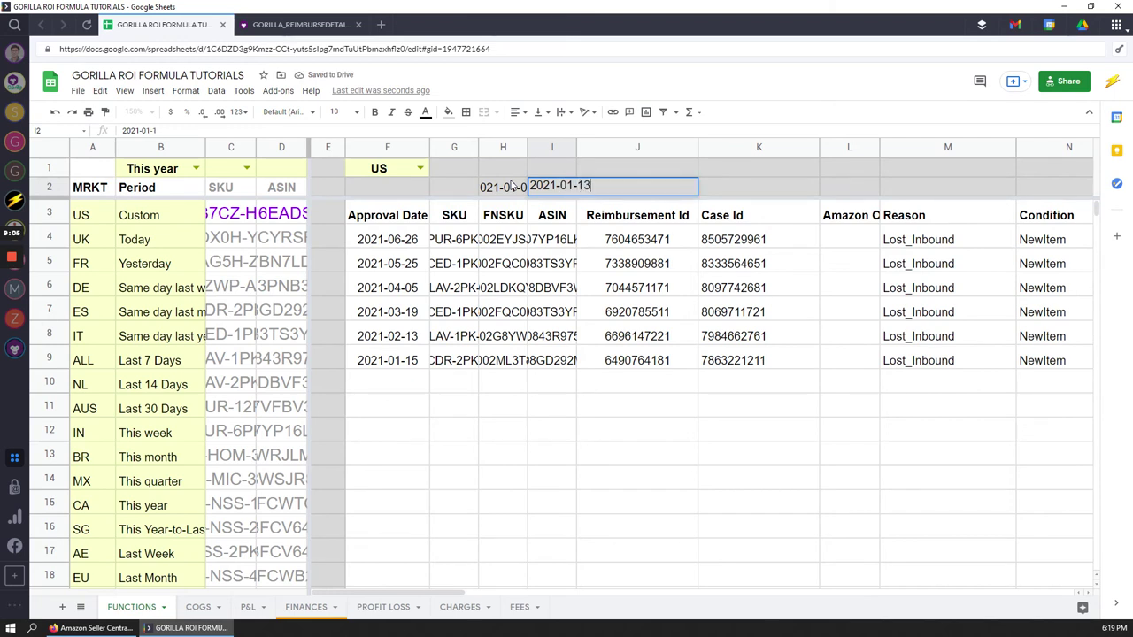
key(Return)
key(Up)
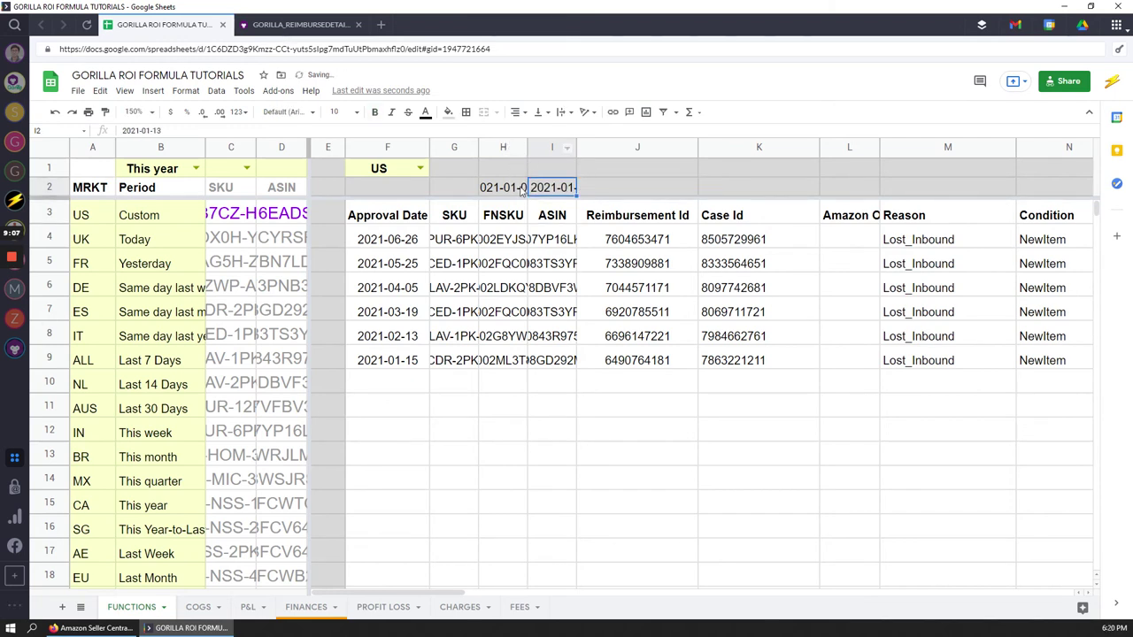
Replace the B1 period reference in F3's formula with the text "custom".
click(403, 215)
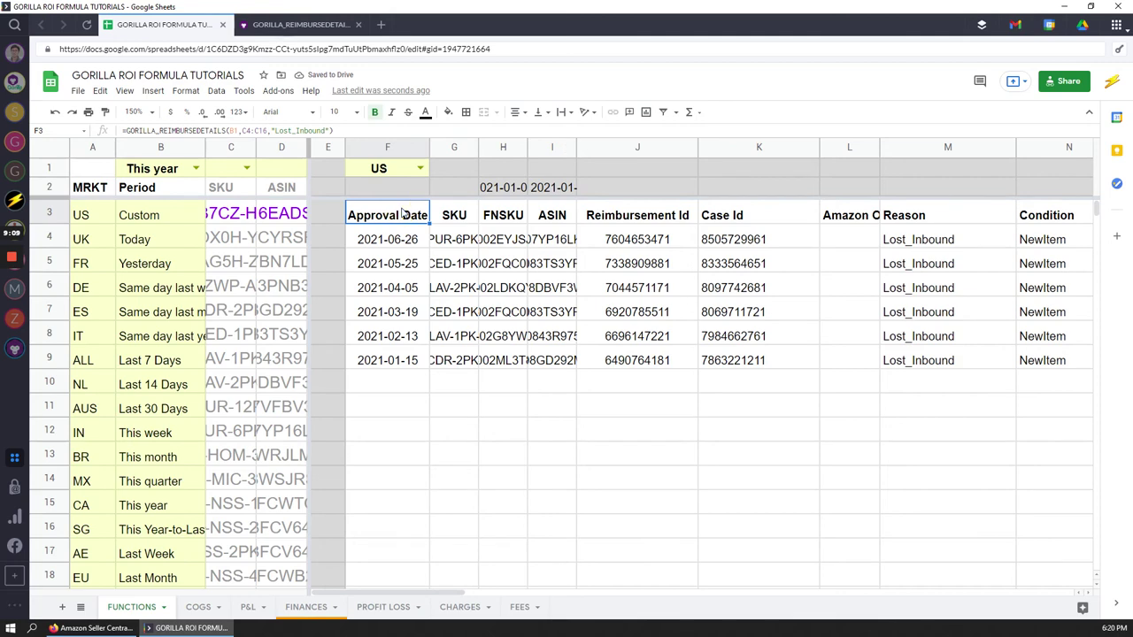
double_click(403, 214)
click(507, 208)
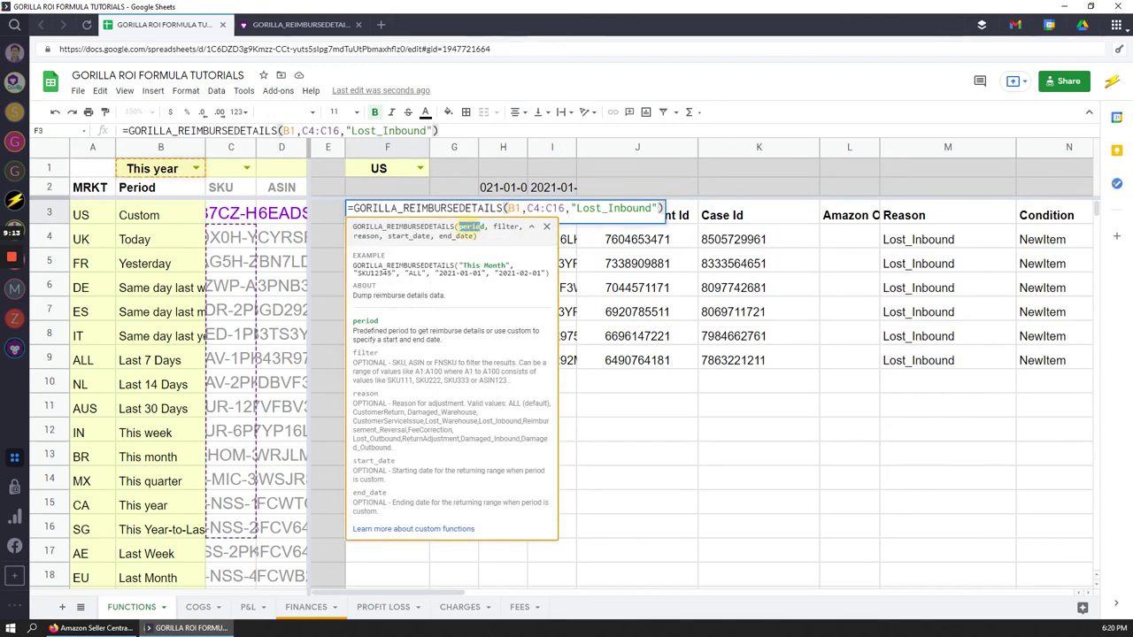
double_click(512, 208)
key(BackSpace)
text("custom")
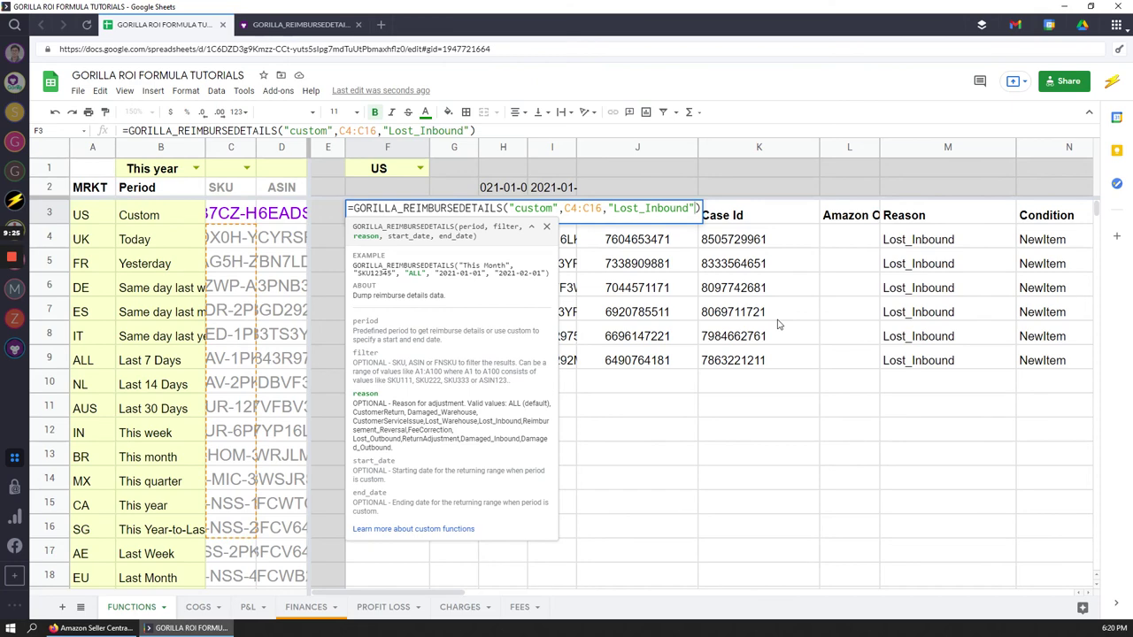
Add H2 as the start date and I2 as the end date in F3's formula, apply it, and check the result.
text(,)
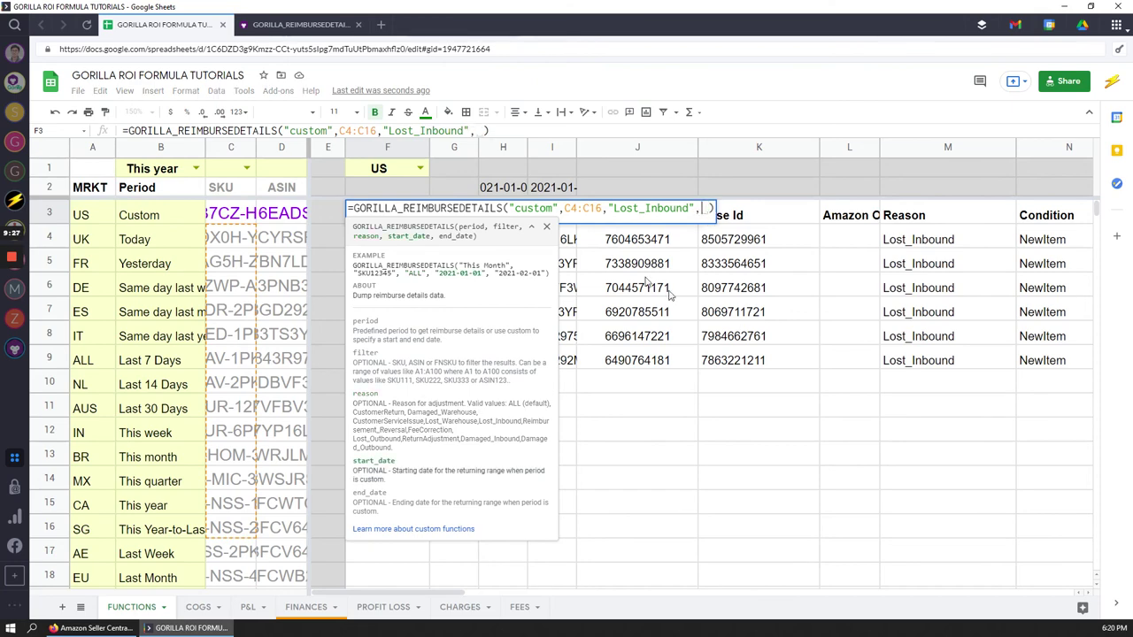
click(504, 188)
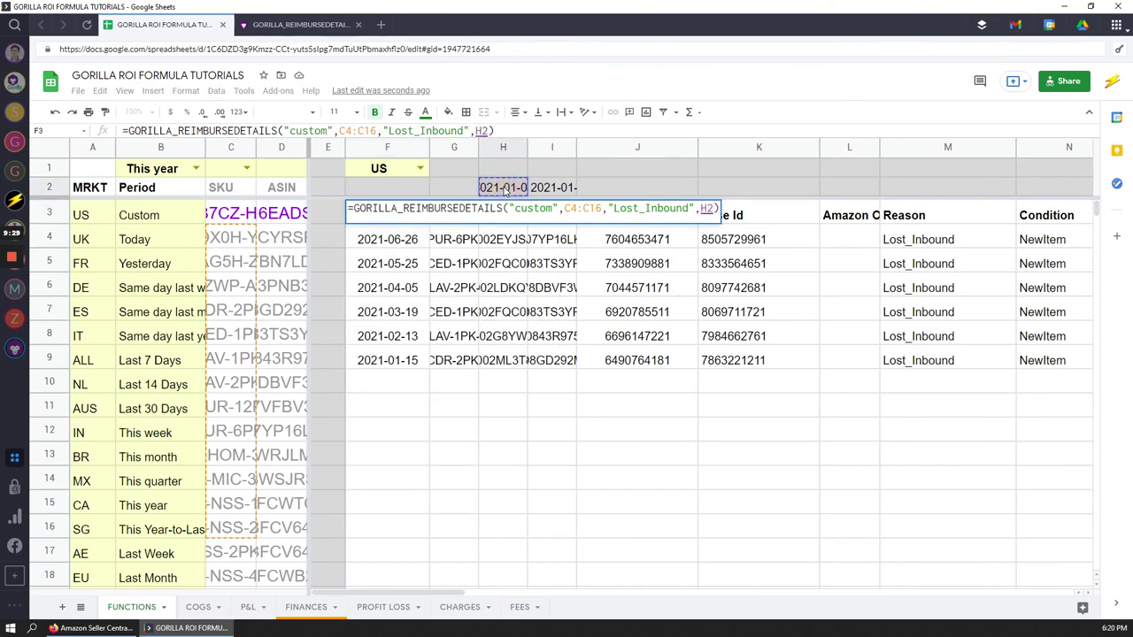
text(,)
click(536, 195)
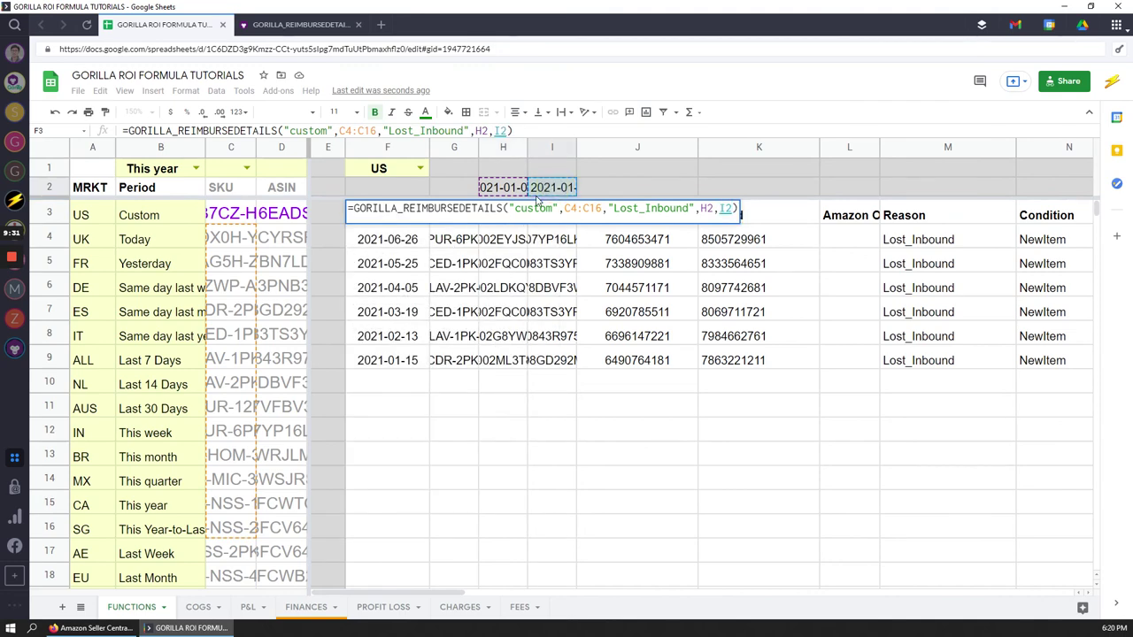
key(Return)
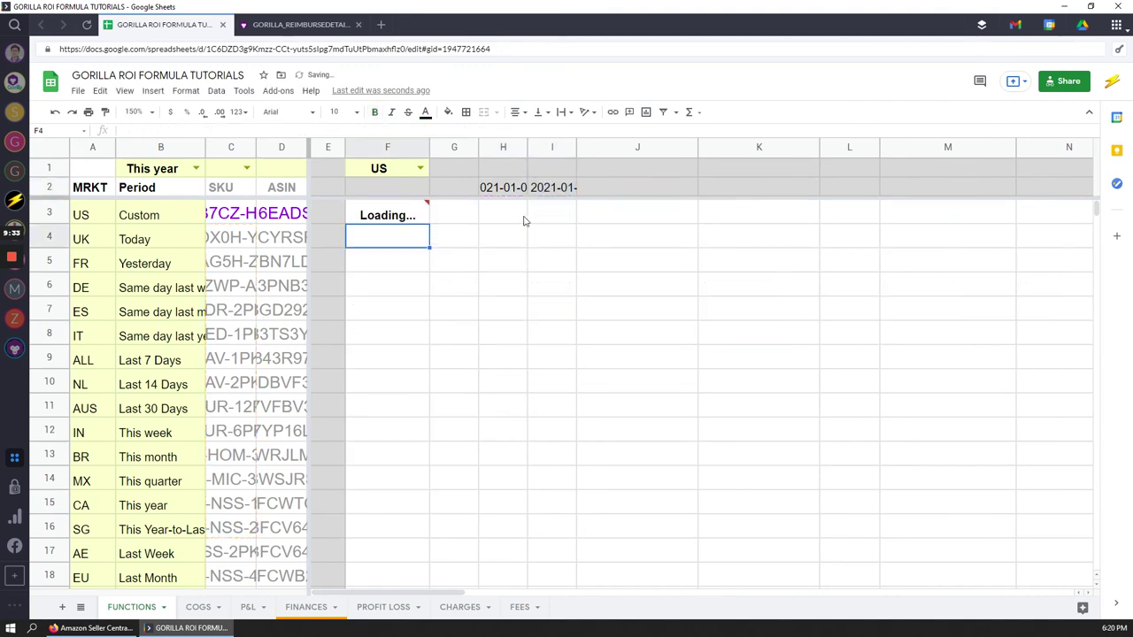
key(Up)
click(406, 238)
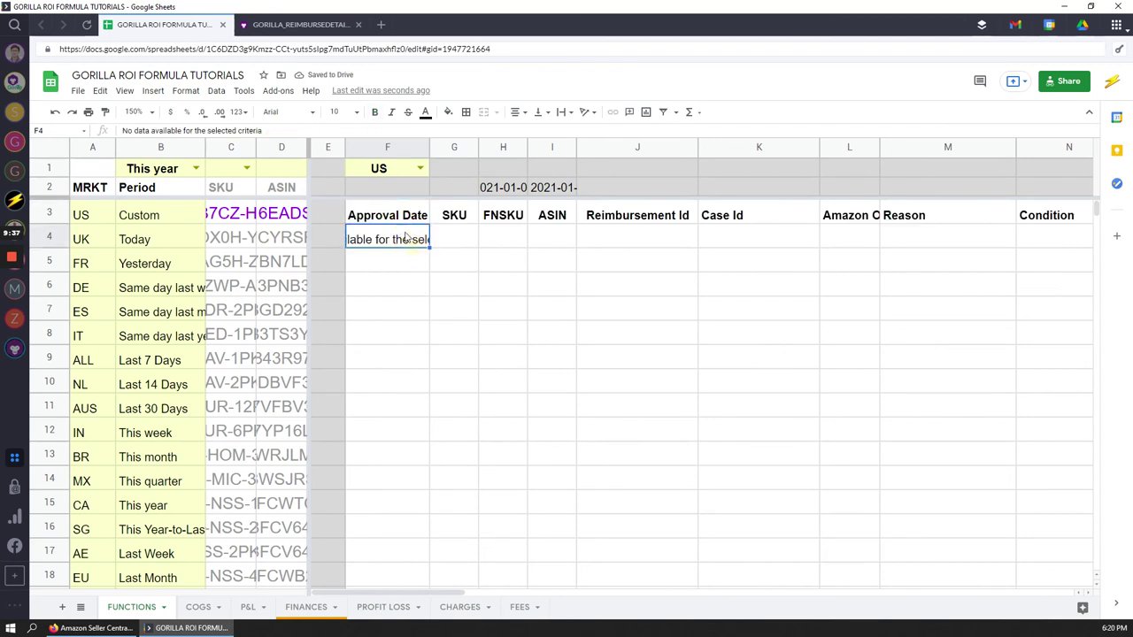
Remove the "Lost_Inbound" reason from F3's formula, leave that argument blank before H2, and apply the formula.
double_click(402, 213)
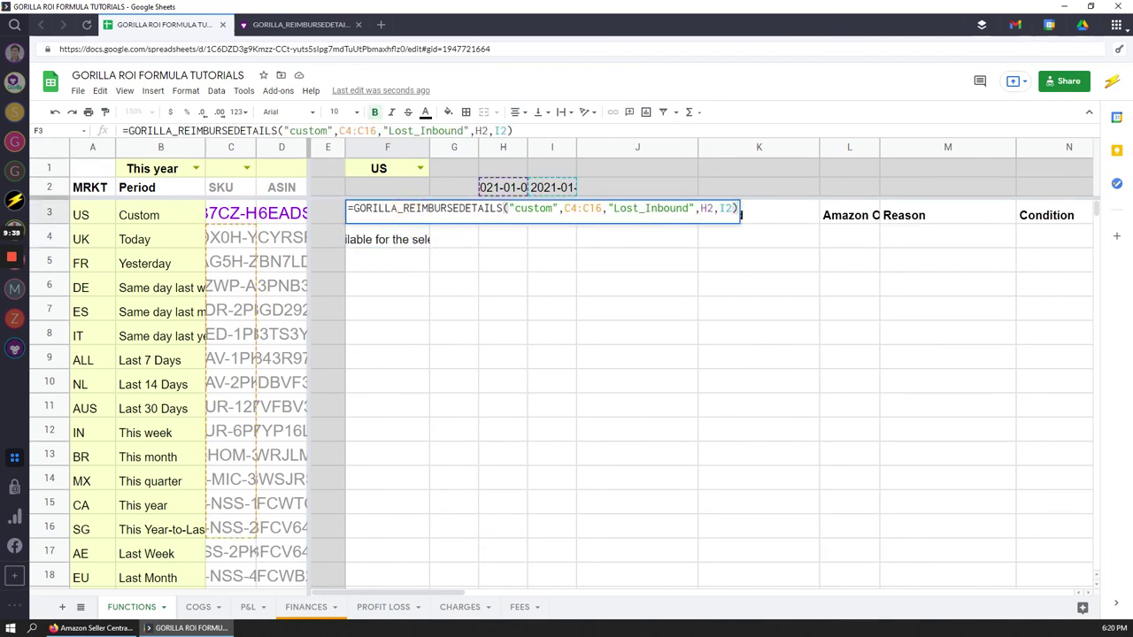
click(612, 210)
key(Delete)
key(Delete)
key(Delete)
key(Delete)
key(Delete)
key(Delete)
key(Delete)
key(Delete)
key(Delete)
key(Delete)
key(Delete)
key(Delete)
key(Delete)
key(Delete)
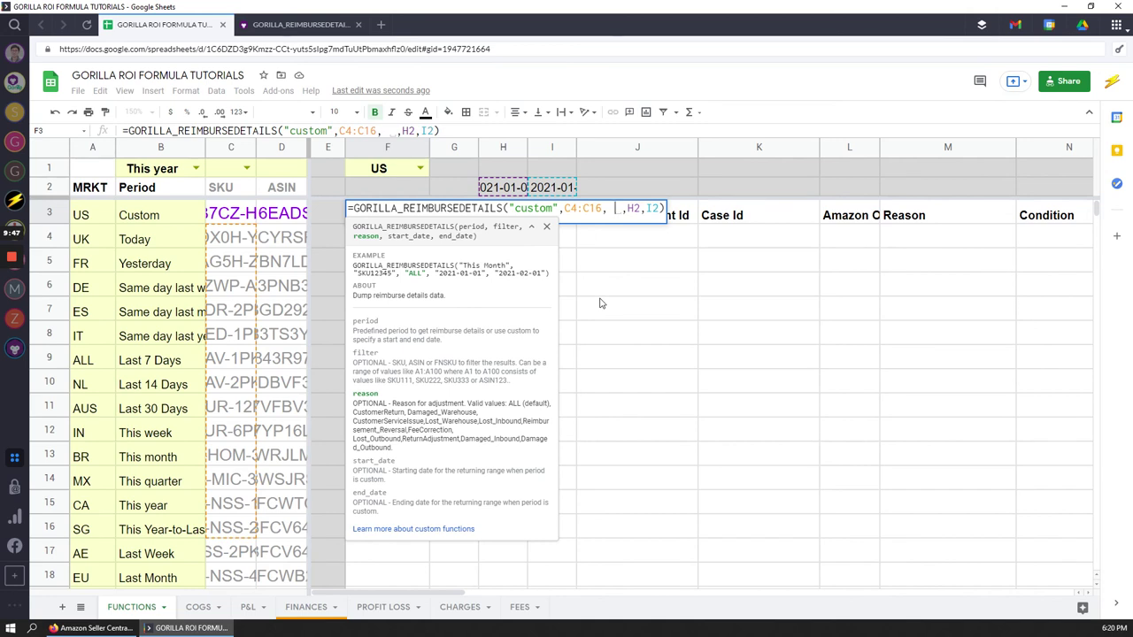
key(Return)
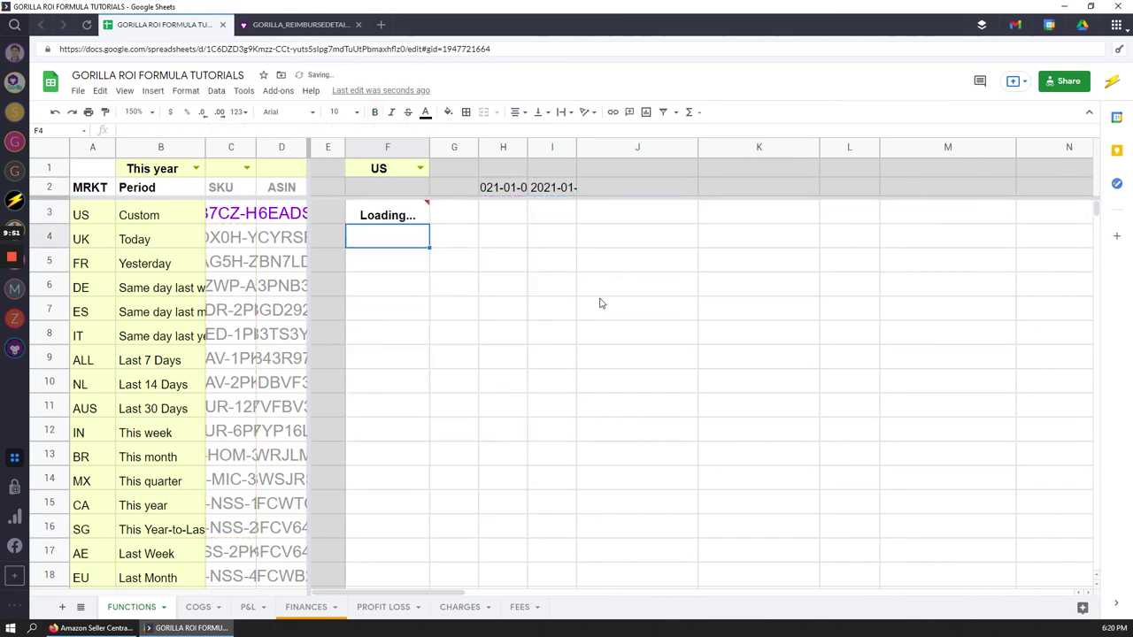
key(Up)
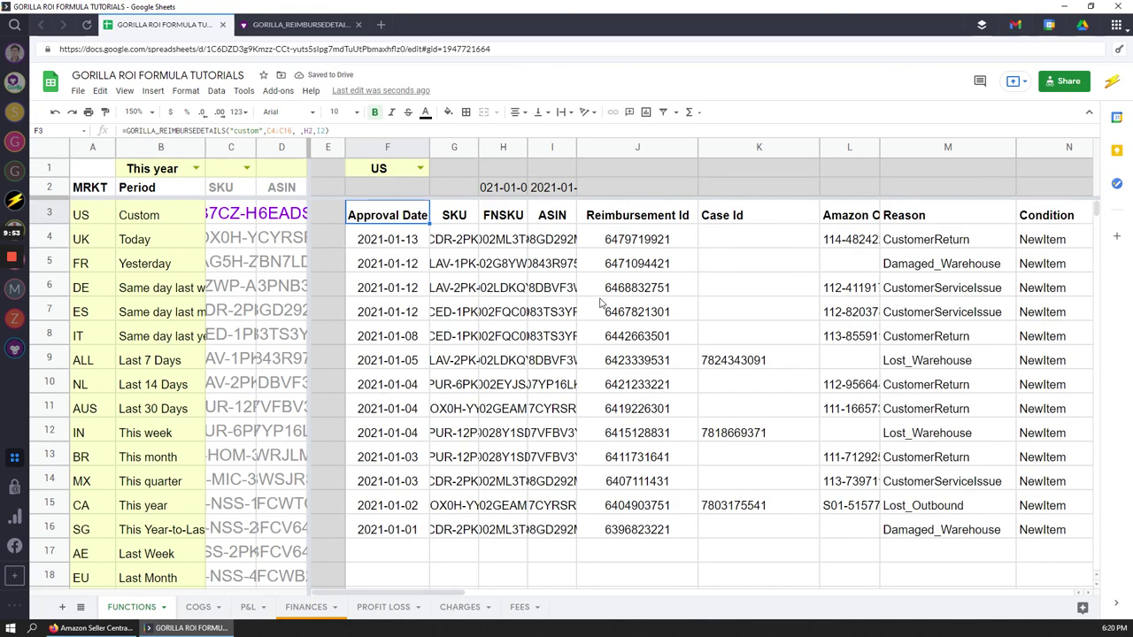
Review the report's reasons and compare its approval dates with the custom date range in H2 and I2.
drag(928, 239, 945, 564)
click(589, 312)
click(423, 235)
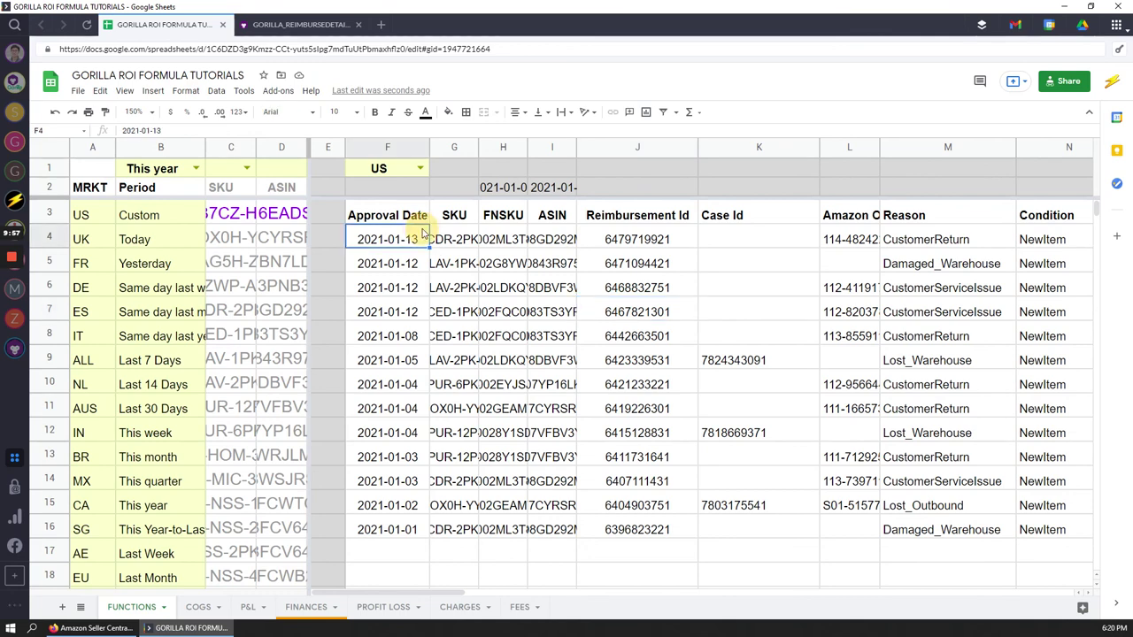
click(509, 188)
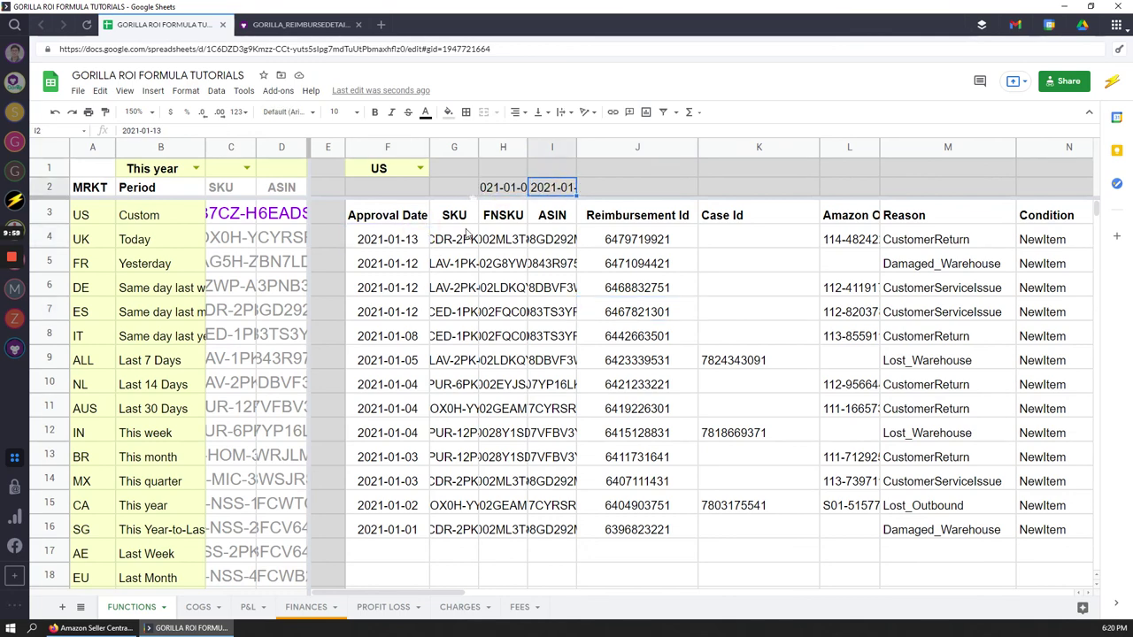
drag(420, 240, 381, 535)
click(391, 533)
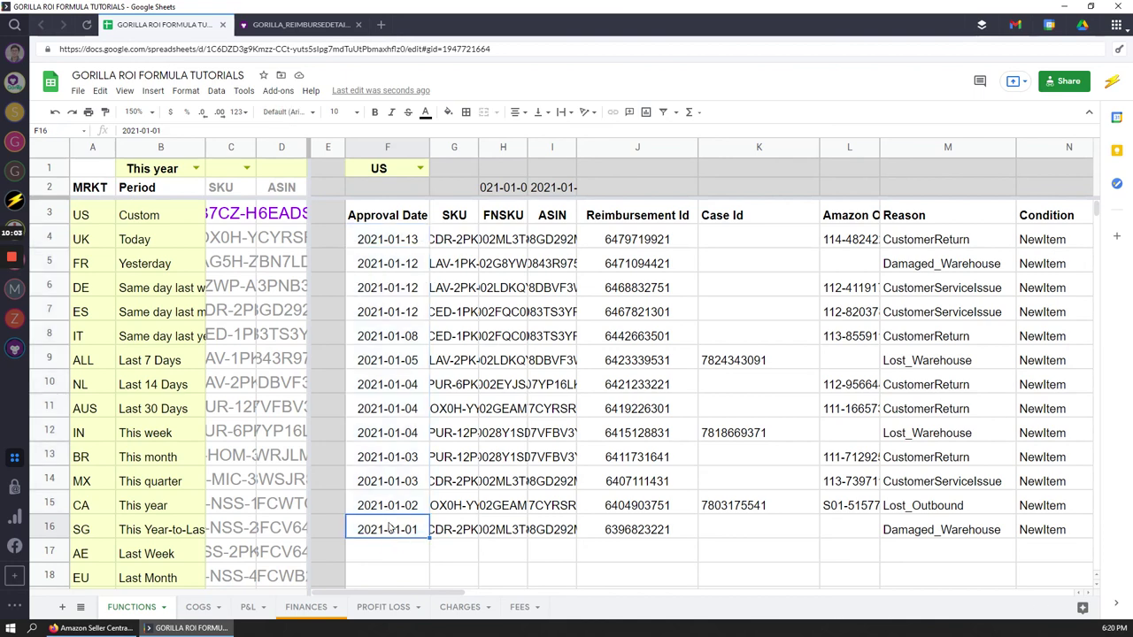
click(423, 237)
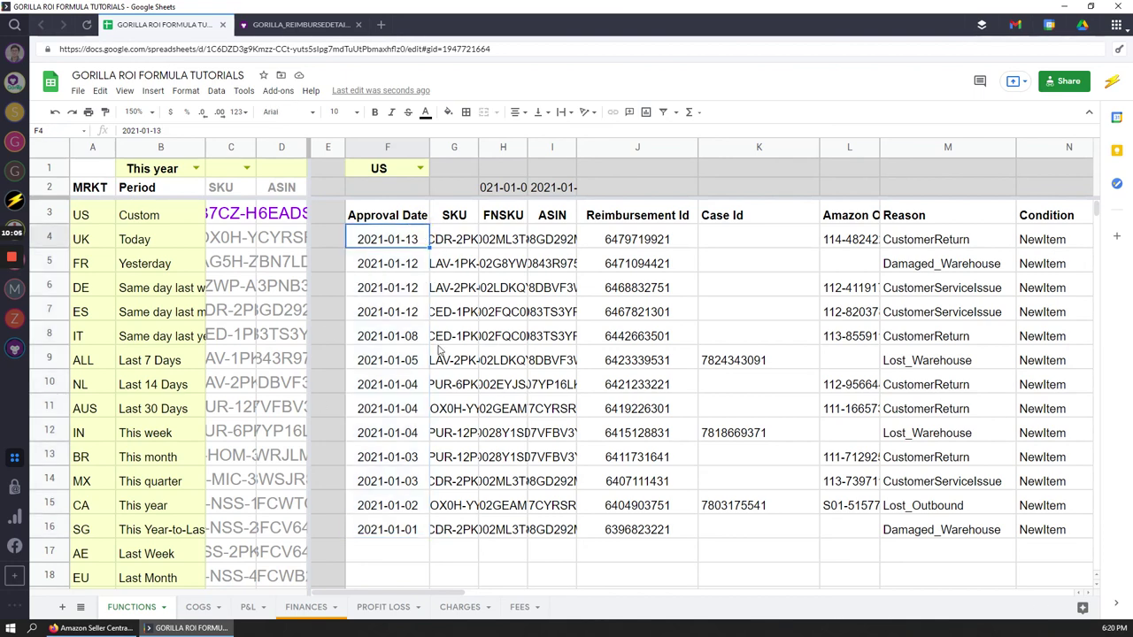